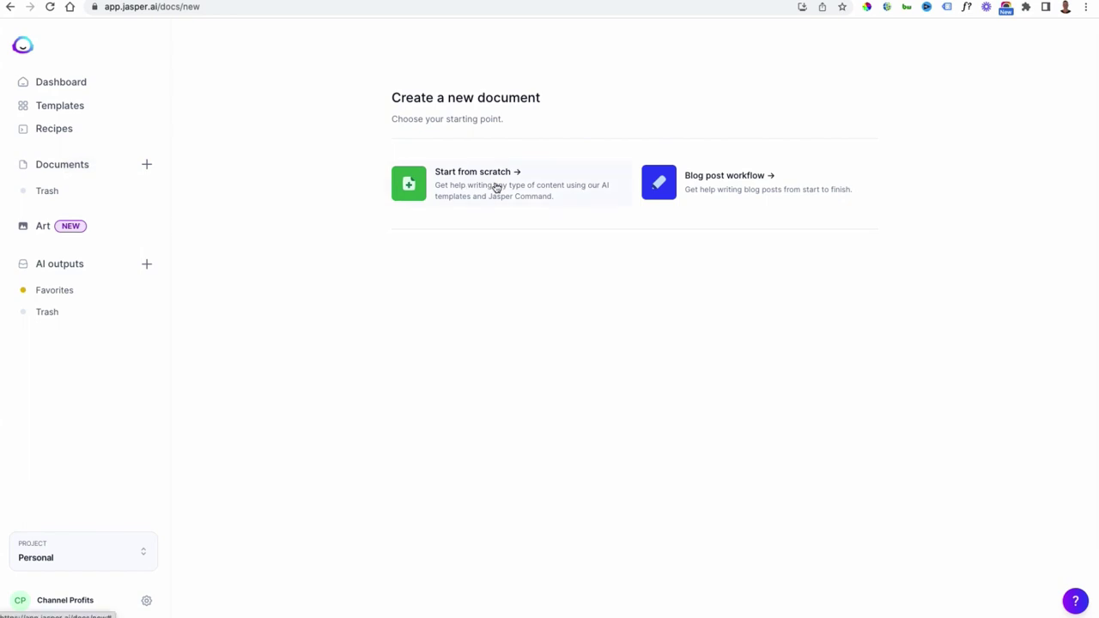
Choose Start from scratch to create a blank Untitled Jasper document.
{"action": "left_click", "coordinate": [493, 186]}
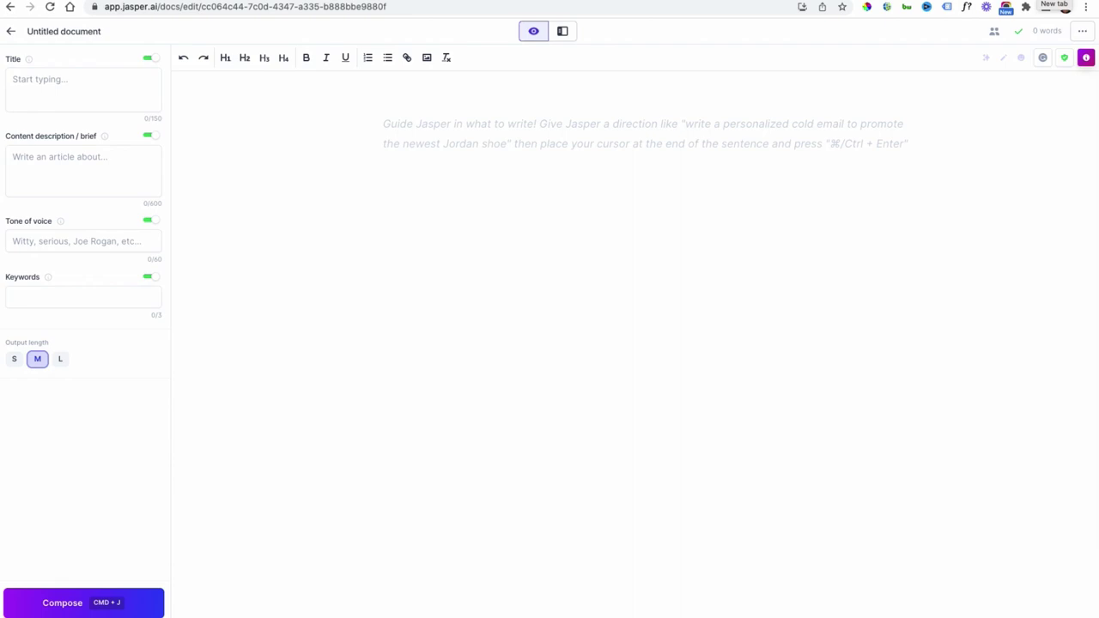
In a new tab, search Google for 'why you should get a bulldog' and scroll the results.
{"action": "key", "text": "super+t"}
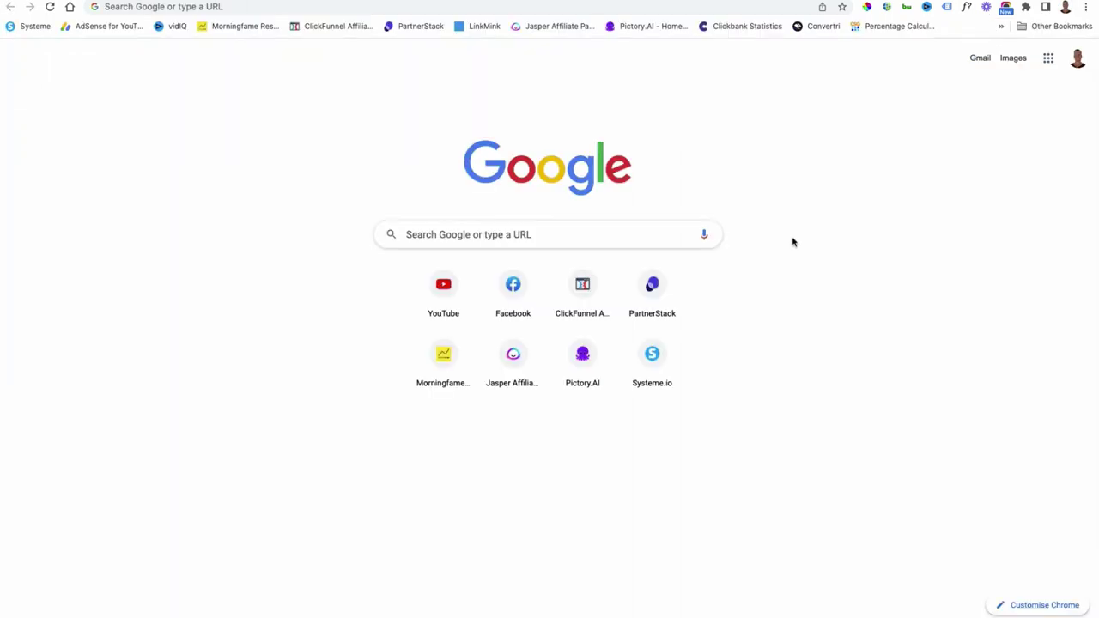
{"action": "left_click", "coordinate": [610, 8]}
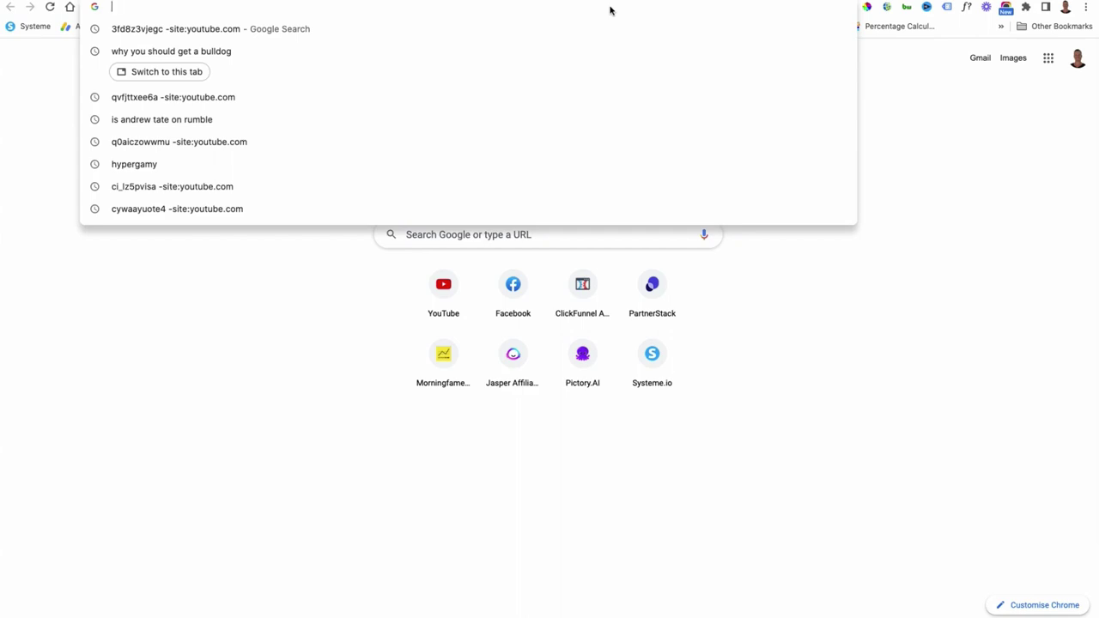
{"action": "type", "text": "why you"}
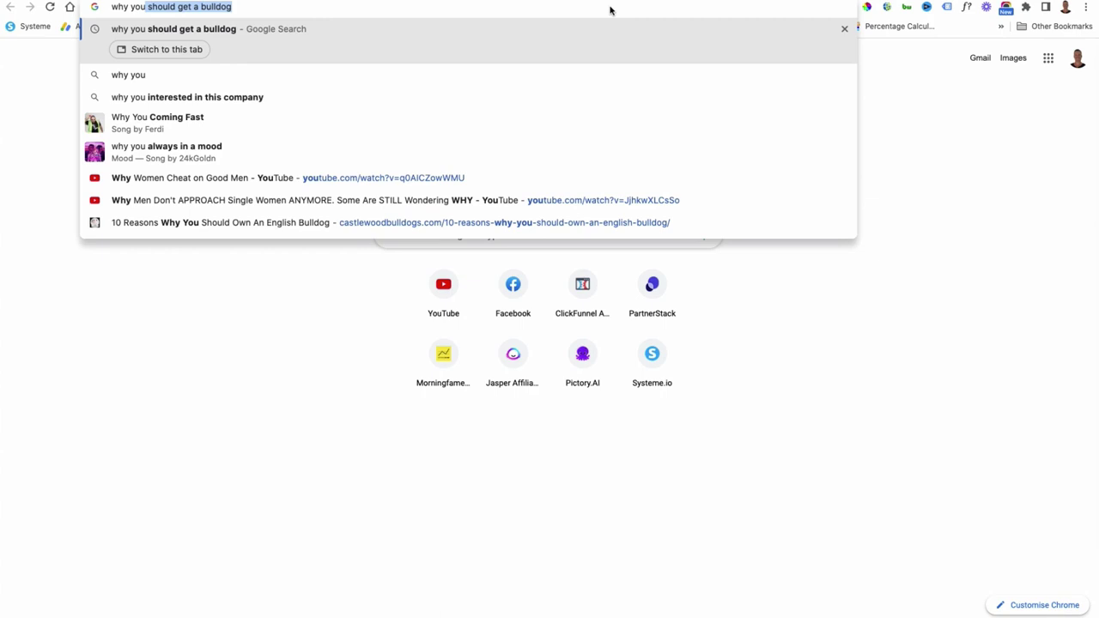
{"action": "key", "text": "Return"}
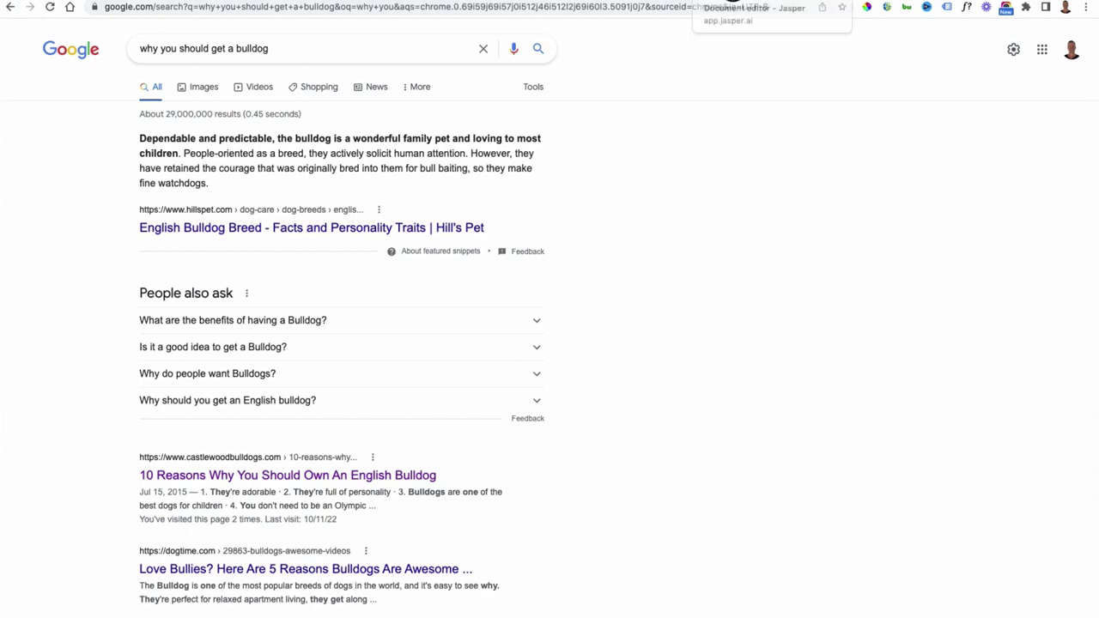
{"action": "left_click", "coordinate": [729, 1]}
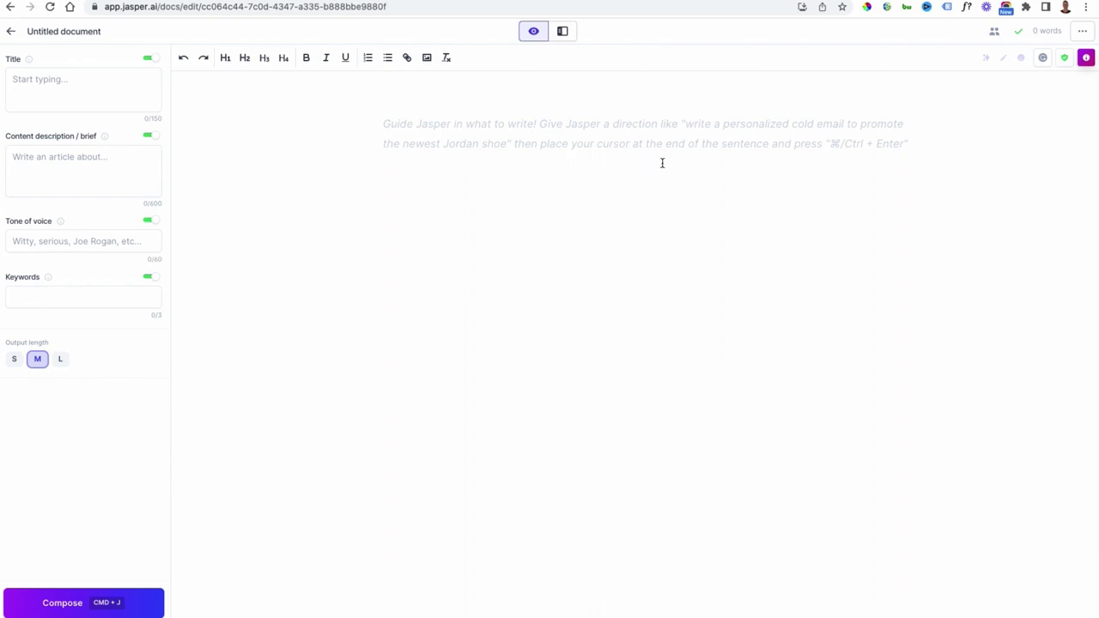
{"action": "key", "text": "ctrl+Tab"}
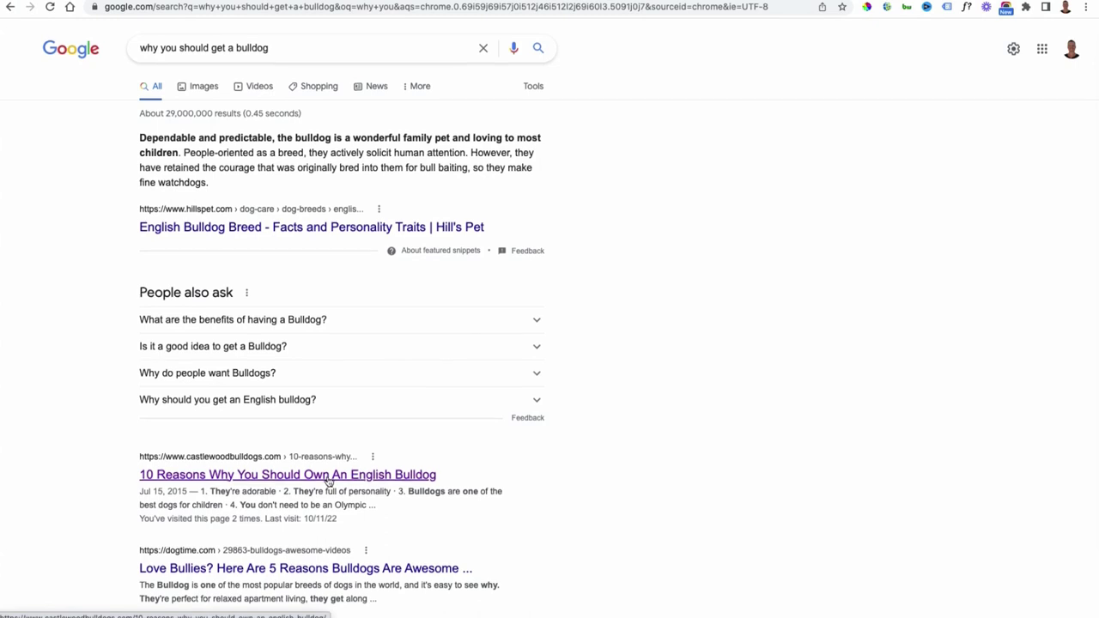
{"action": "scroll", "coordinate": [329, 481], "scroll_direction": "down", "scroll_amount": 3}
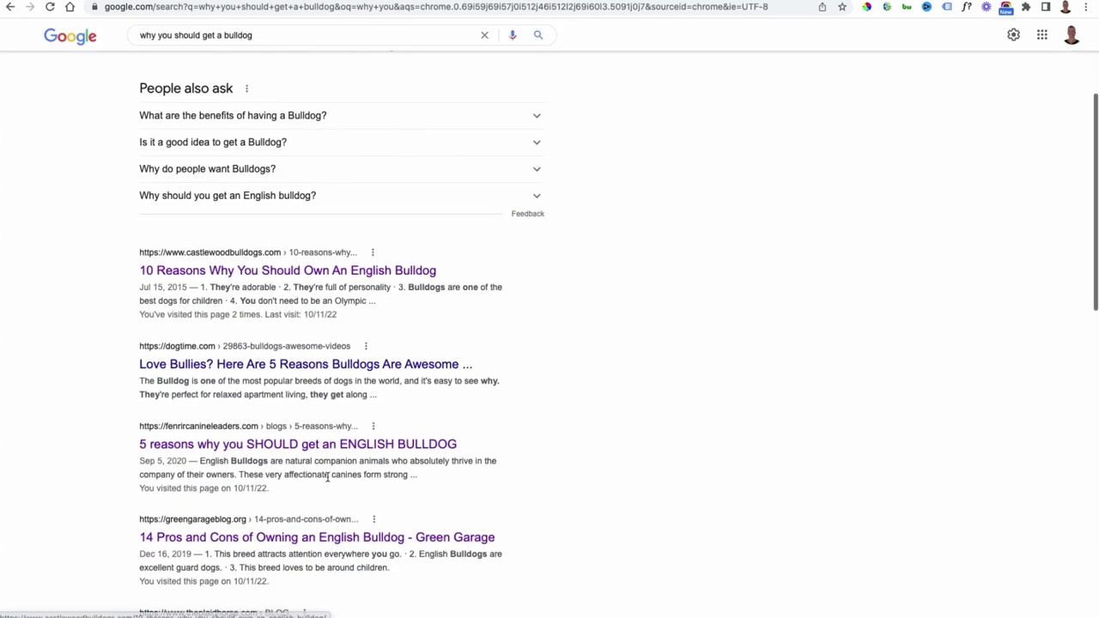
Open the Castlewood Bulldogs article '10 Reasons Why You Should Own An English Bulldog' and select its headline.
{"action": "left_click", "coordinate": [298, 272]}
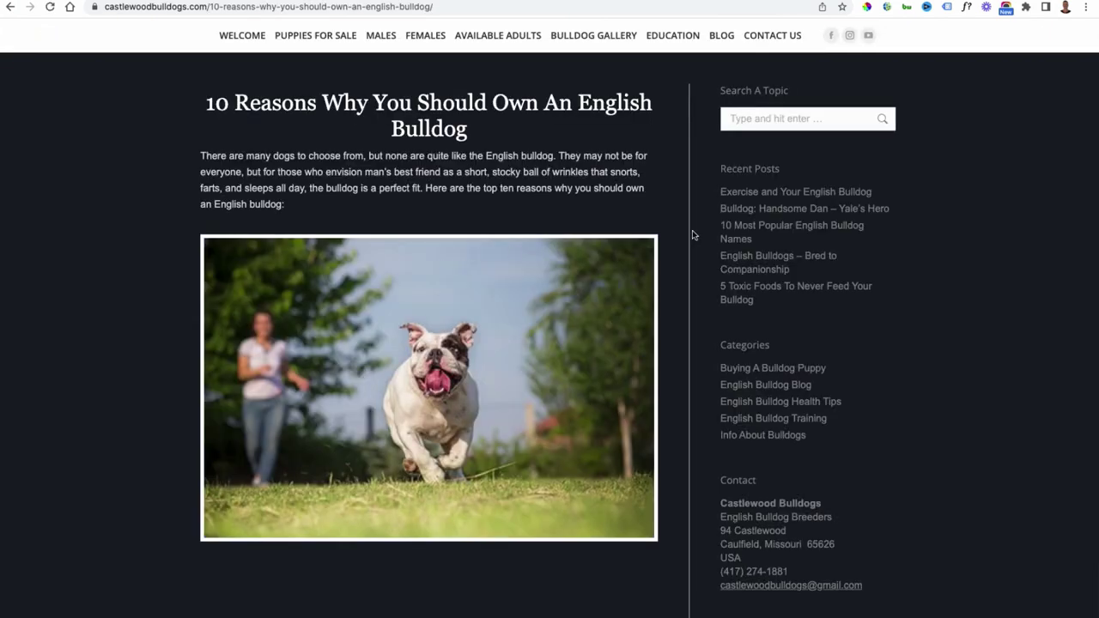
{"action": "scroll", "coordinate": [693, 235], "scroll_direction": "down", "scroll_amount": 2}
{"action": "scroll", "coordinate": [693, 234], "scroll_direction": "down", "scroll_amount": 10}
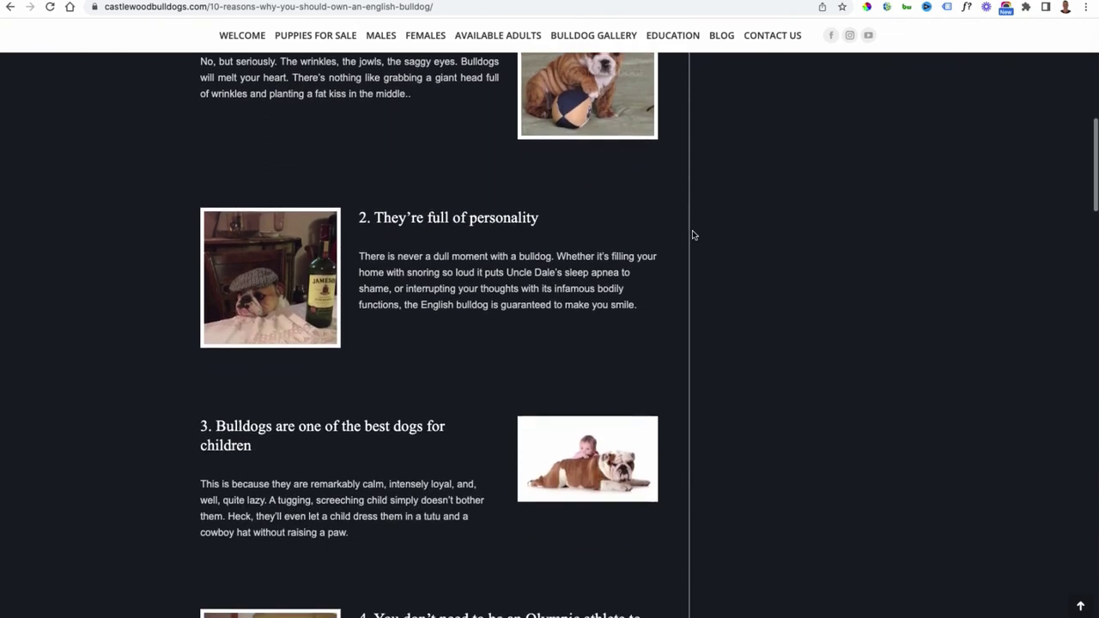
{"action": "scroll", "coordinate": [693, 234], "scroll_direction": "down", "scroll_amount": 5}
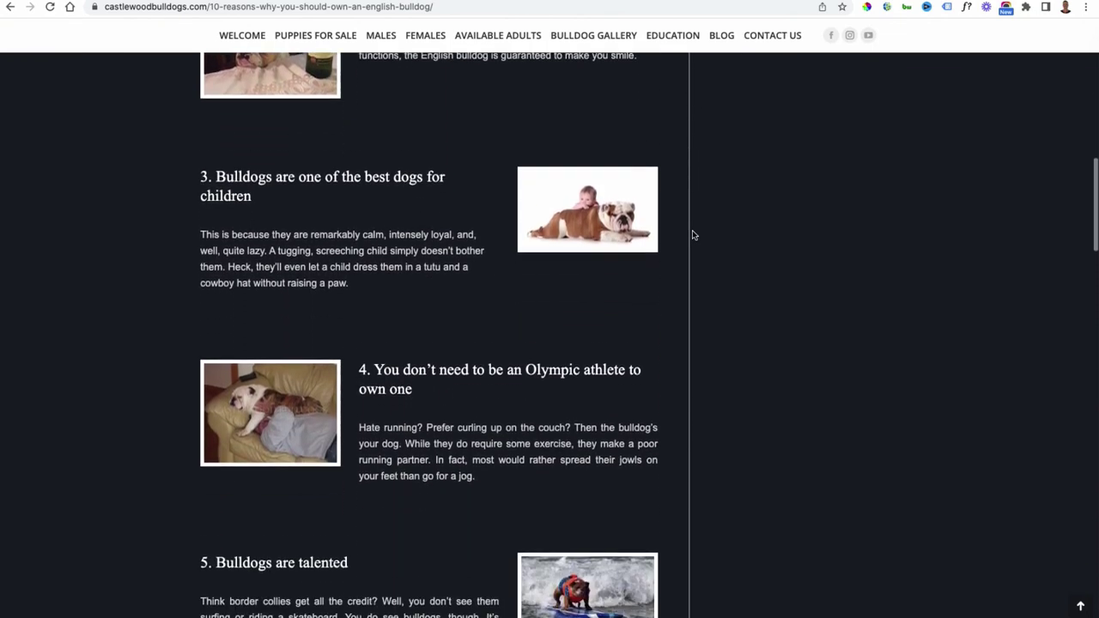
{"action": "scroll", "coordinate": [692, 234], "scroll_direction": "down", "scroll_amount": 1}
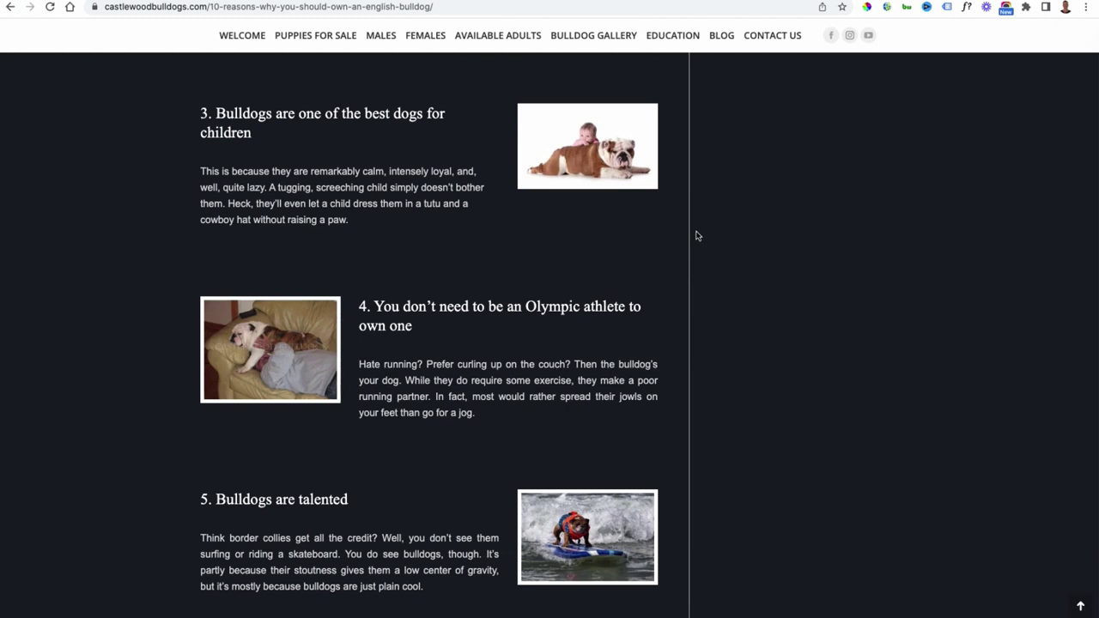
{"action": "scroll", "coordinate": [697, 235], "scroll_direction": "up", "scroll_amount": 15}
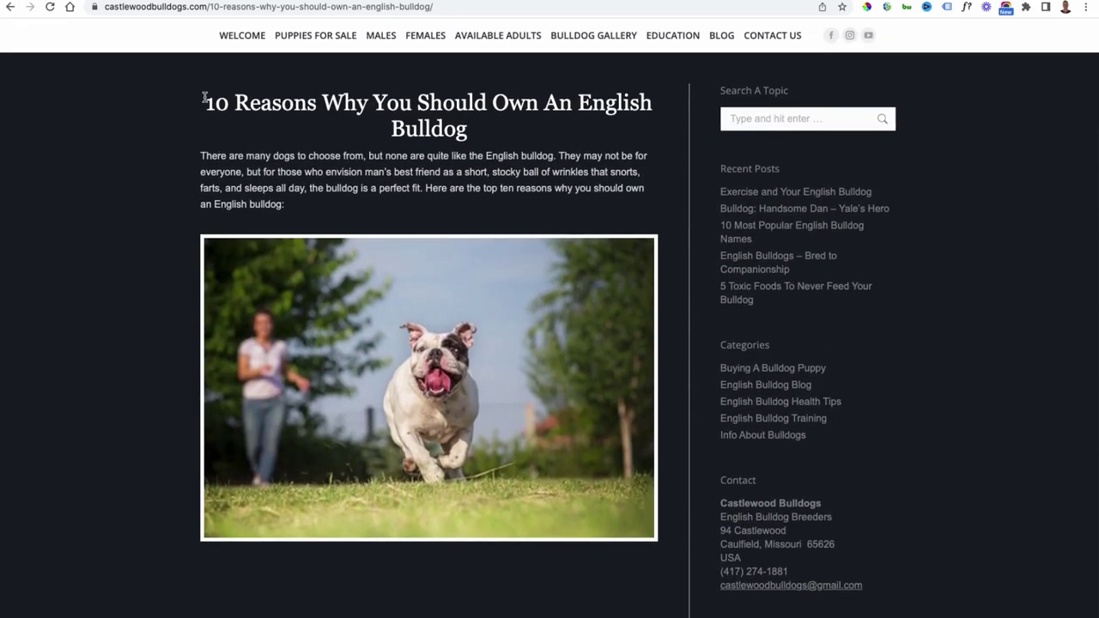
{"action": "left_click_drag", "start_coordinate": [206, 101], "coordinate": [467, 122]}
{"action": "key", "text": "super+c"}
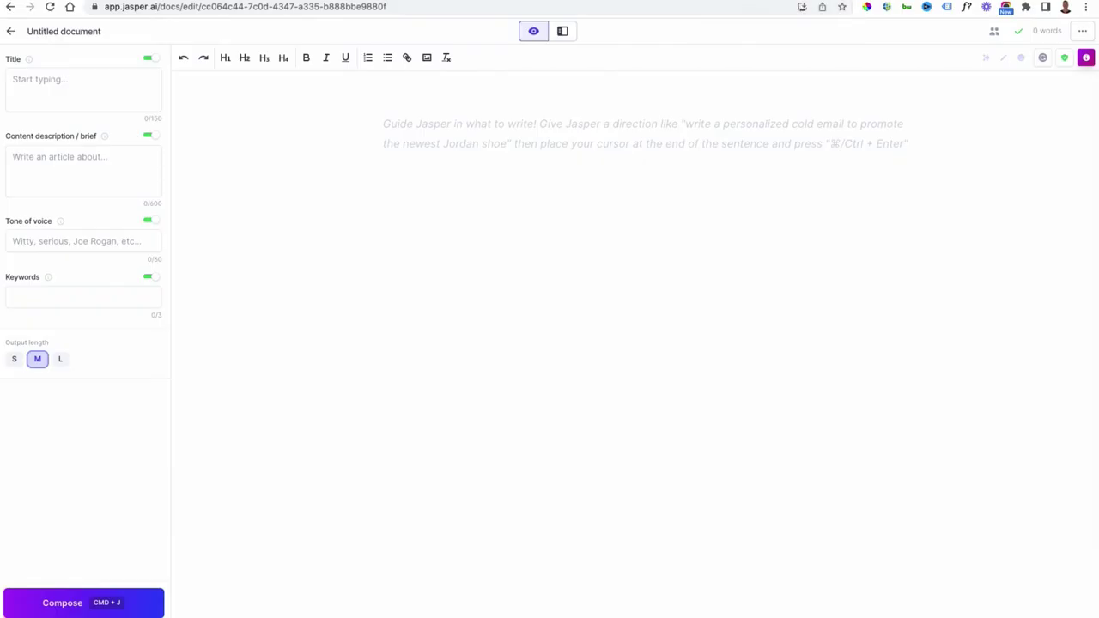
Paste '10 Reasons Why You Should Own An English Bulldog' into the Jasper document as an H1 heading.
{"action": "left_click", "coordinate": [509, 132]}
{"action": "key", "text": "super+v"}
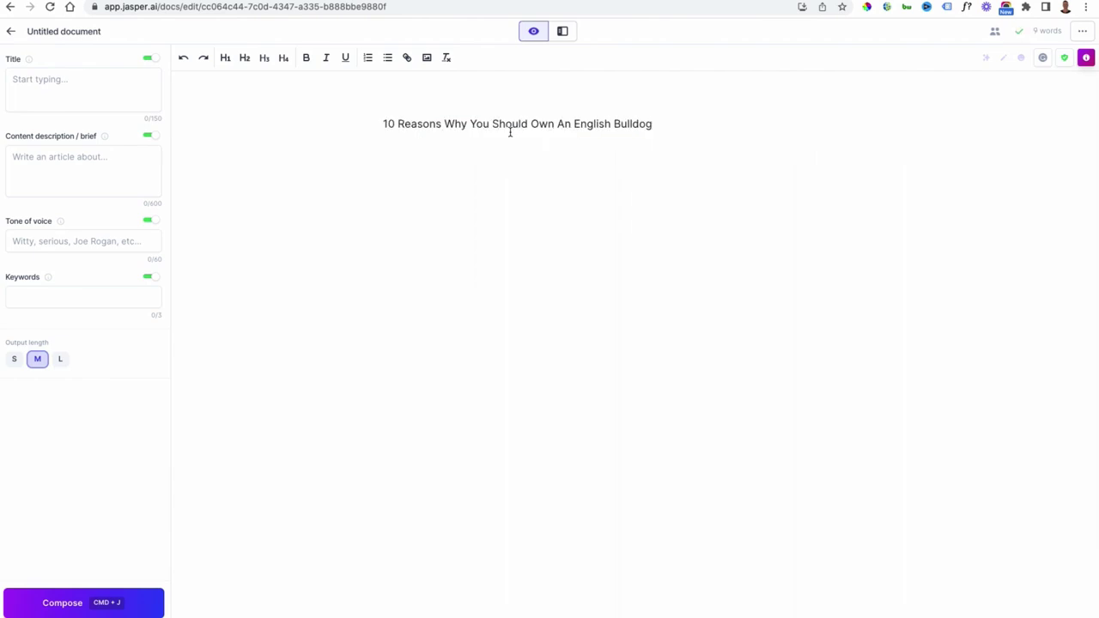
{"action": "left_click_drag", "start_coordinate": [673, 129], "coordinate": [376, 132]}
{"action": "key", "text": "super+c"}
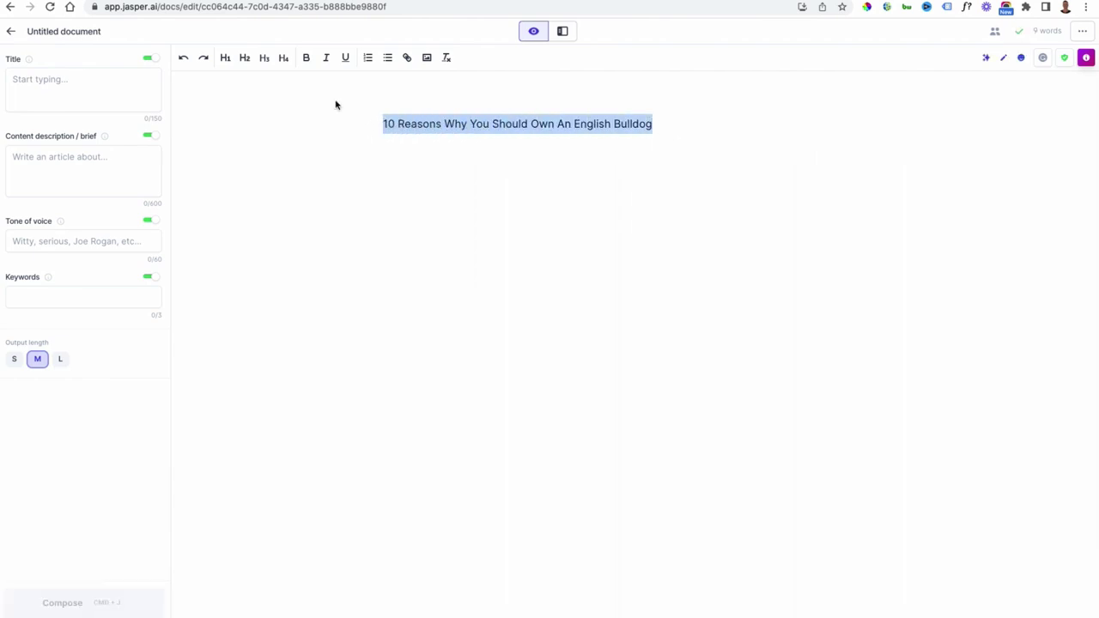
{"action": "left_click", "coordinate": [225, 58]}
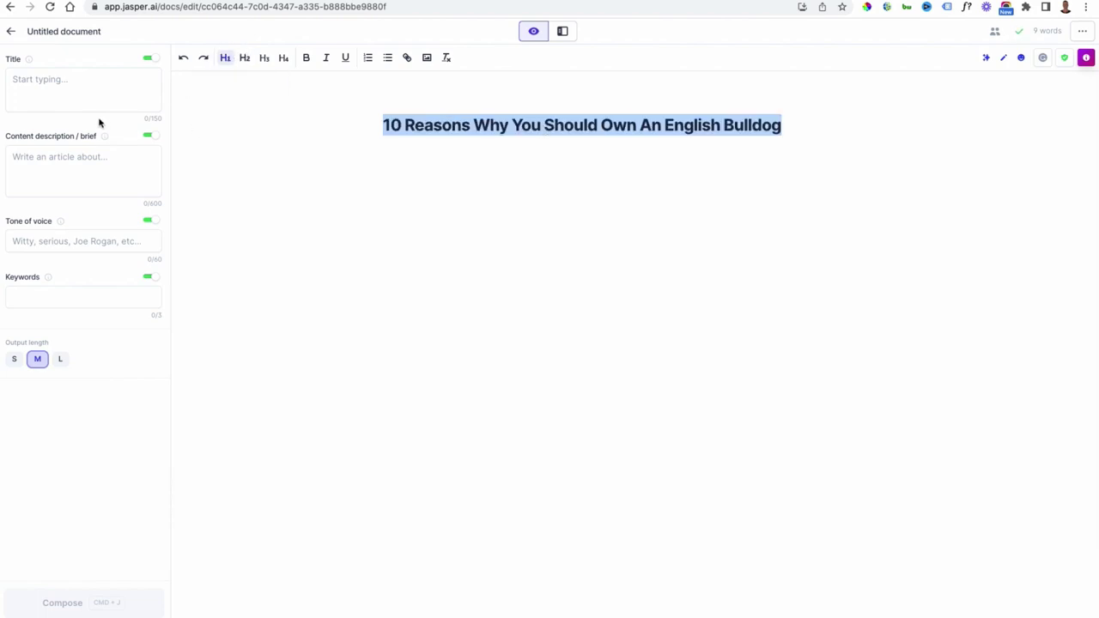
{"action": "left_click", "coordinate": [75, 87]}
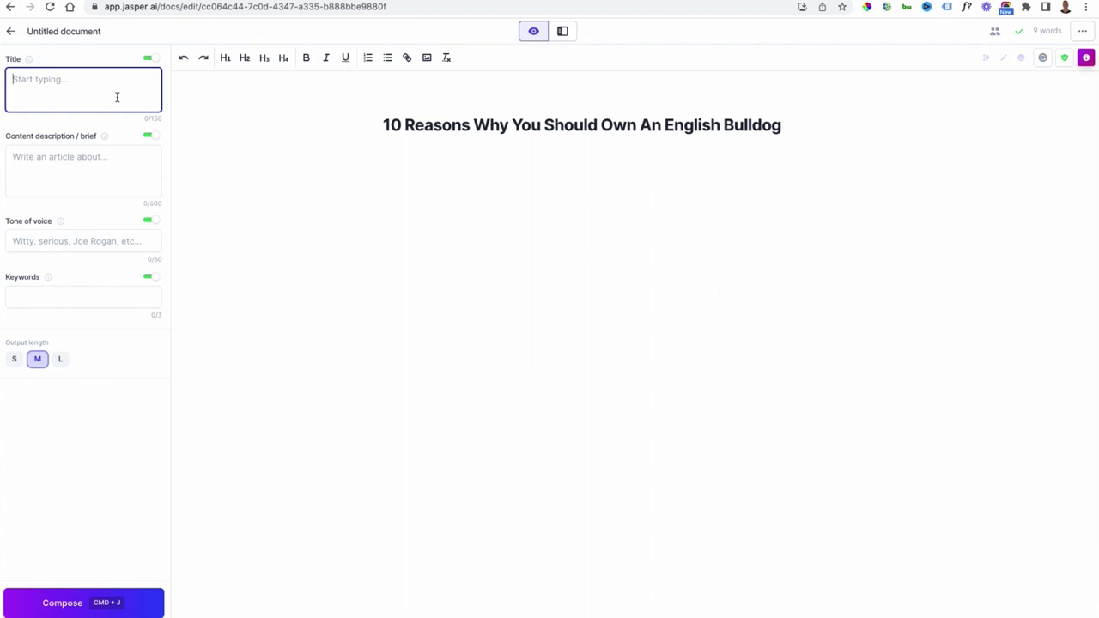
Paste the headline as the title and set the content description to 'Youtube video about' plus the headline.
{"action": "key", "text": "super+v"}
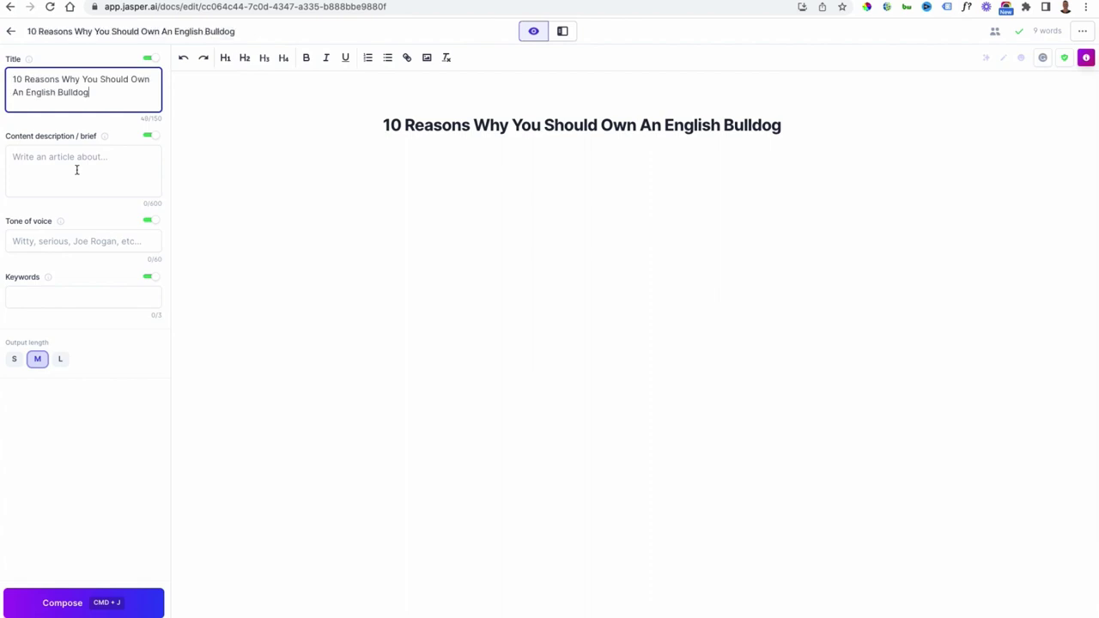
{"action": "left_click", "coordinate": [79, 167]}
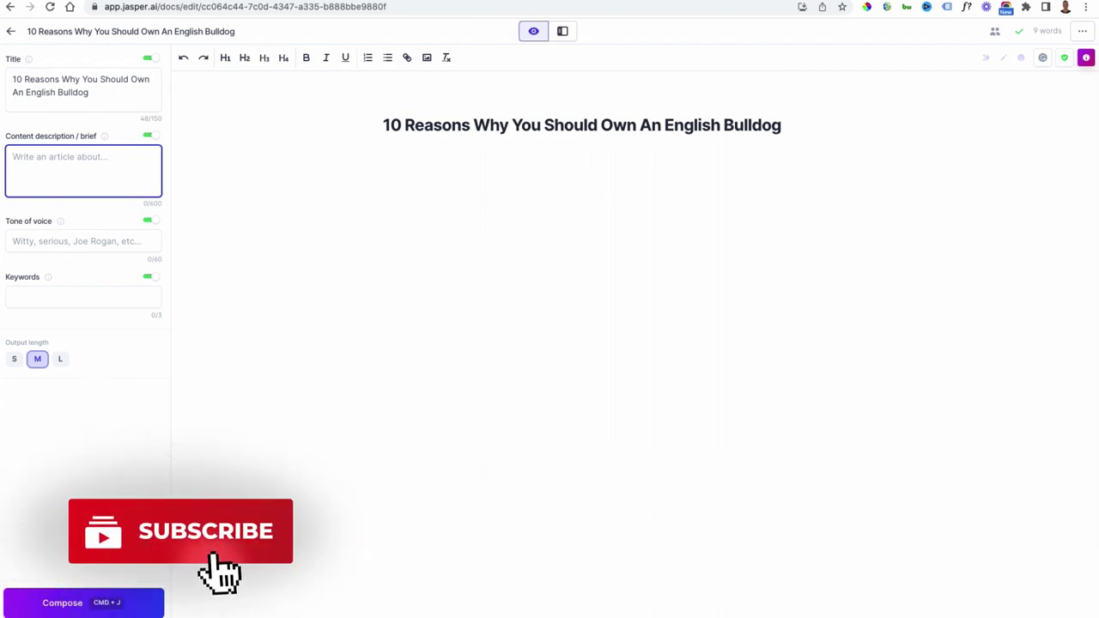
{"action": "type", "text": "Youtube"}
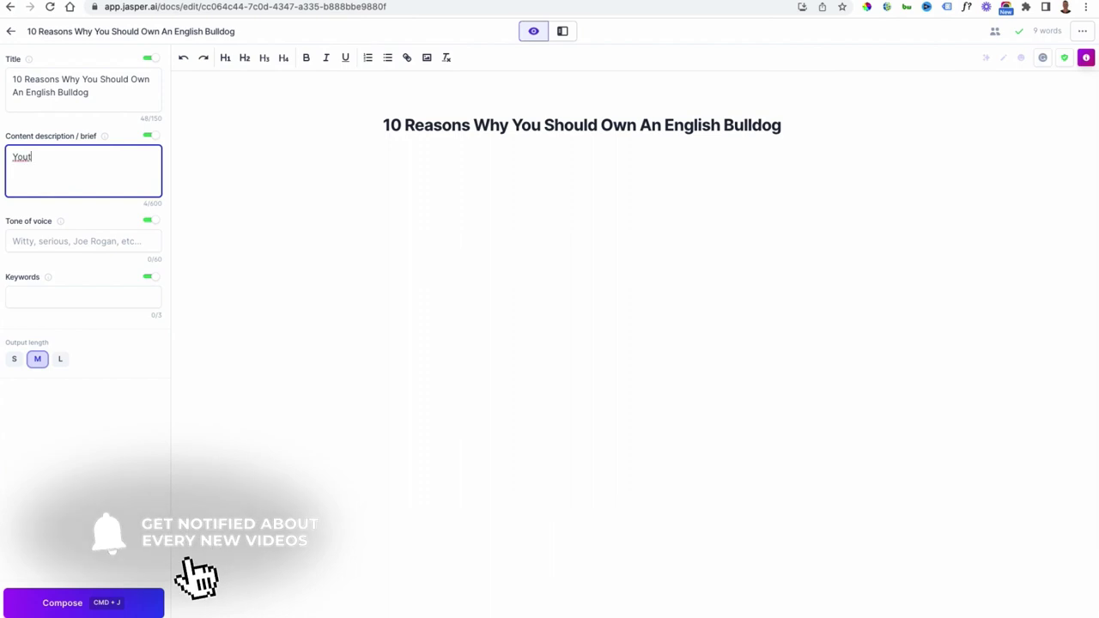
{"action": "type", "text": " vide"}
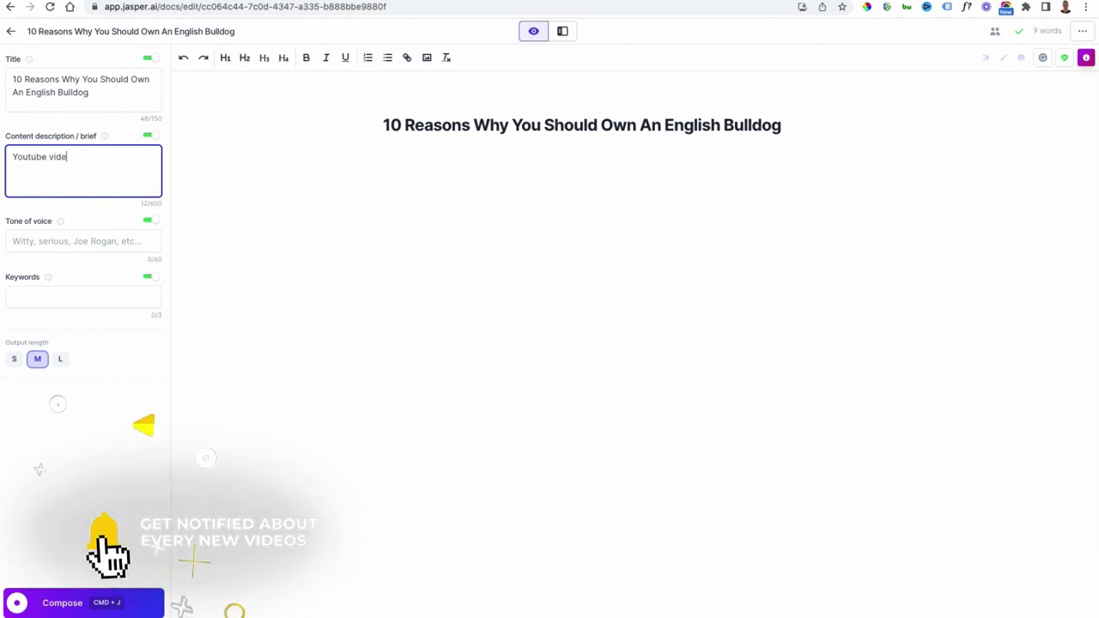
{"action": "type", "text": "o about"}
{"action": "key", "text": "super+v"}
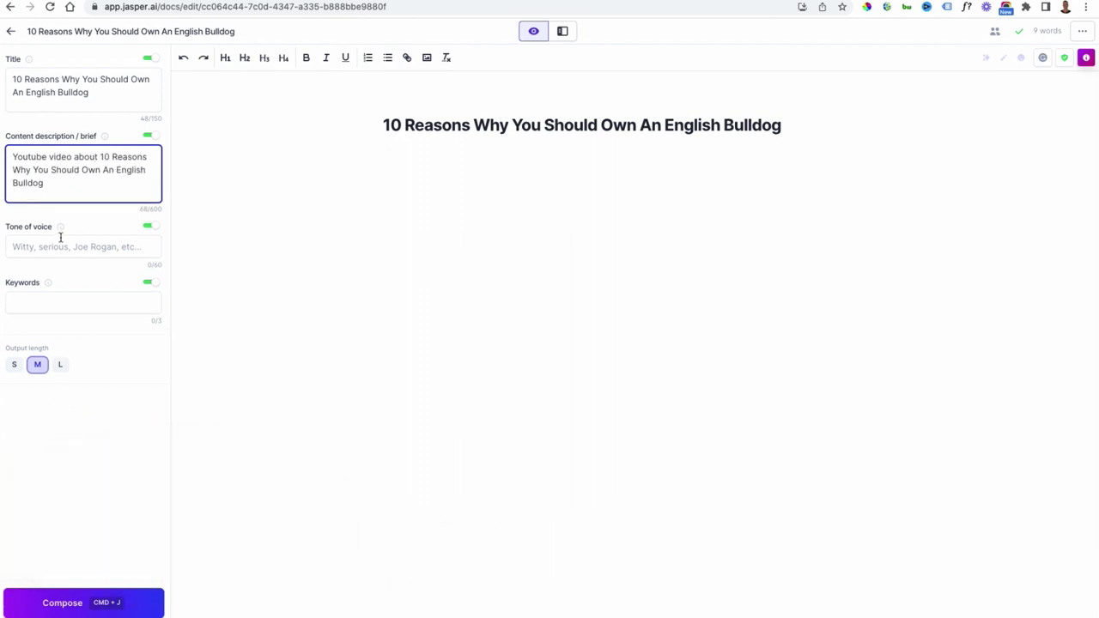
Set a witty tone, add the keyword 'english bulldog', and choose the long output length.
{"action": "left_click", "coordinate": [54, 251]}
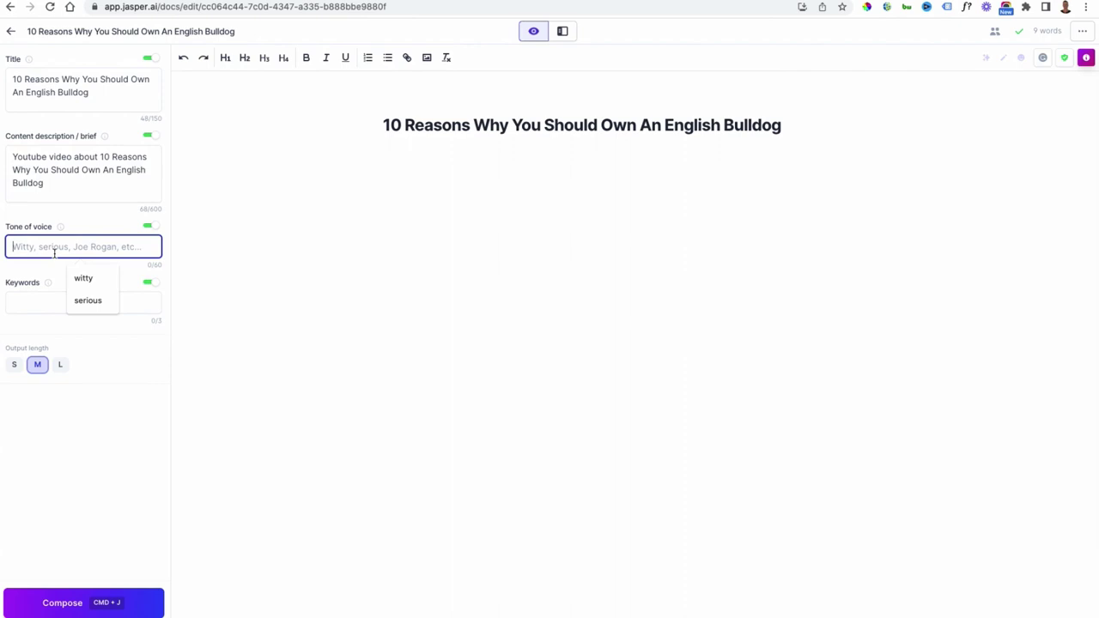
{"action": "left_click", "coordinate": [91, 279]}
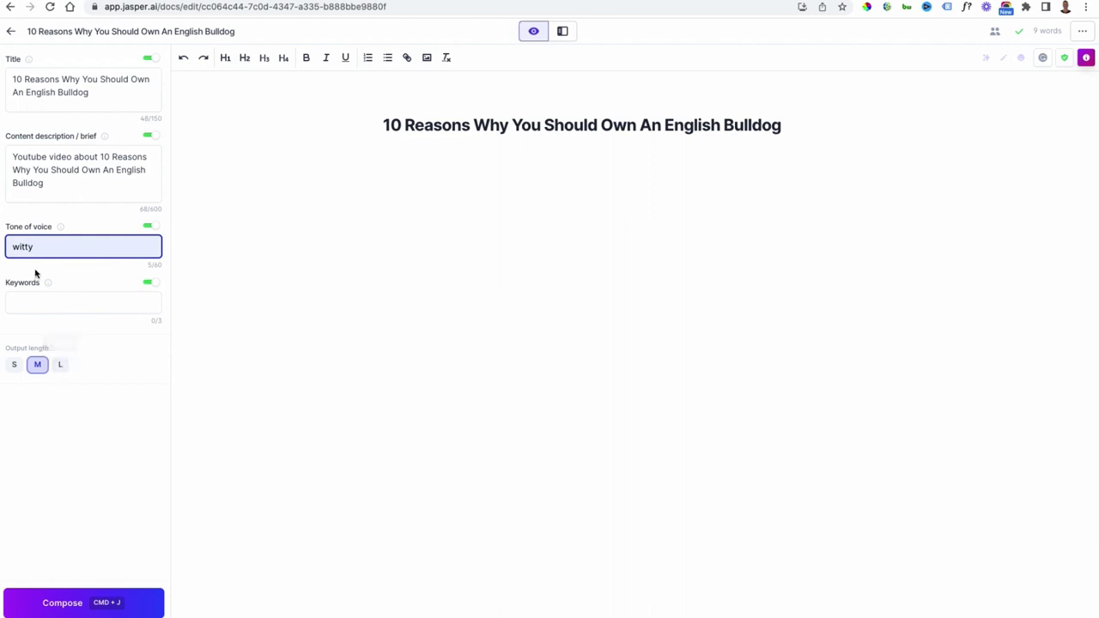
{"action": "left_click", "coordinate": [59, 298]}
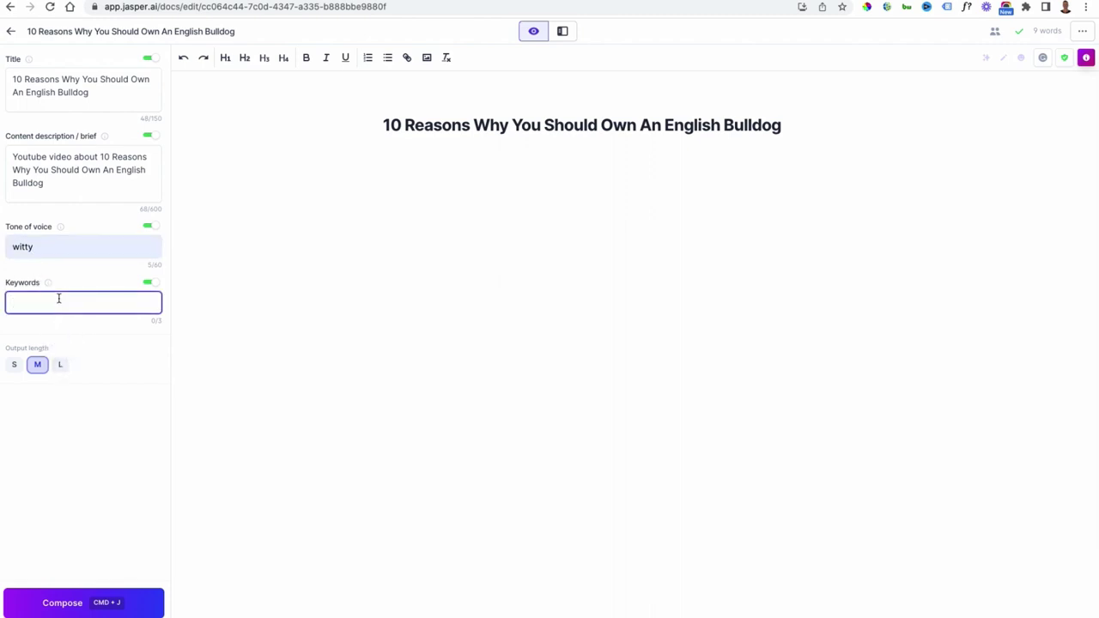
{"action": "type", "text": "bulldog"}
{"action": "left_click", "coordinate": [14, 305]}
{"action": "type", "text": "english"}
{"action": "left_click", "coordinate": [61, 367]}
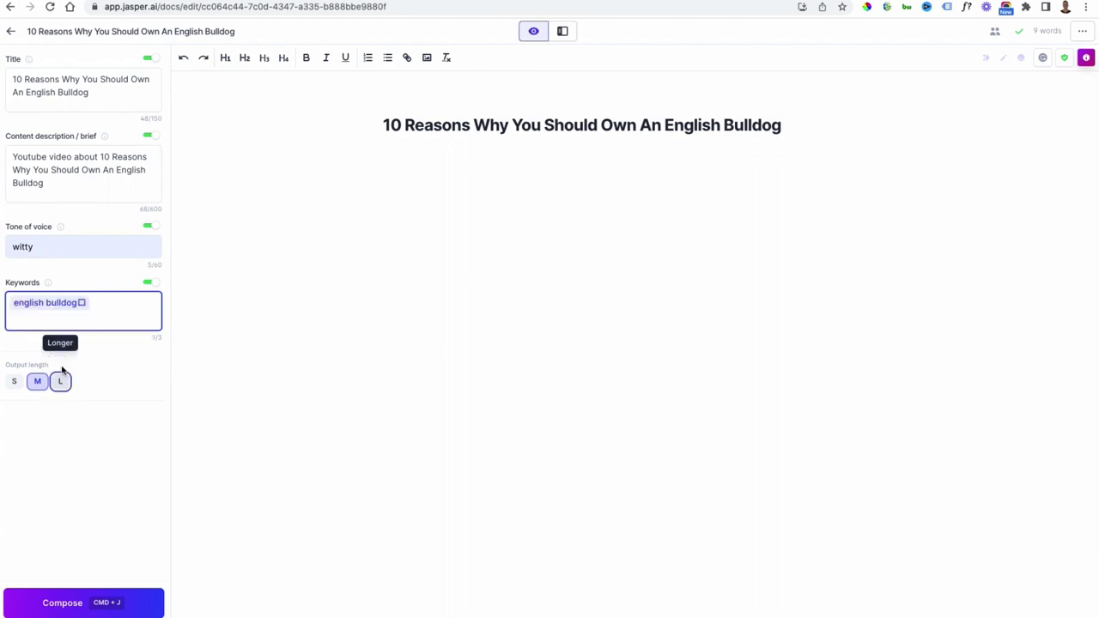
{"action": "left_click", "coordinate": [61, 372]}
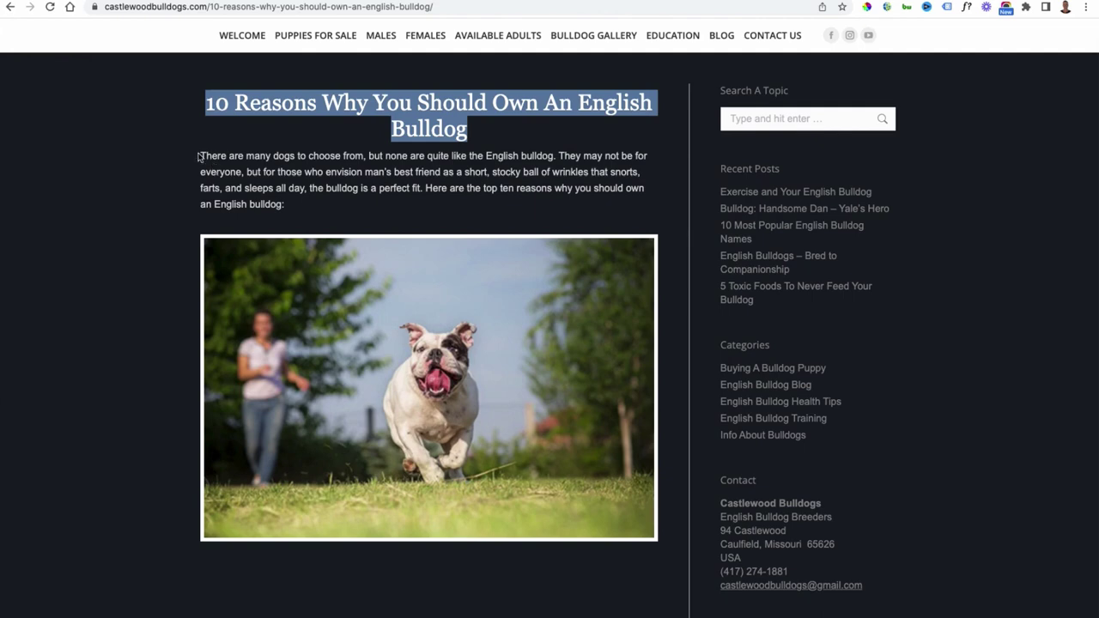
{"action": "left_click", "coordinate": [200, 155]}
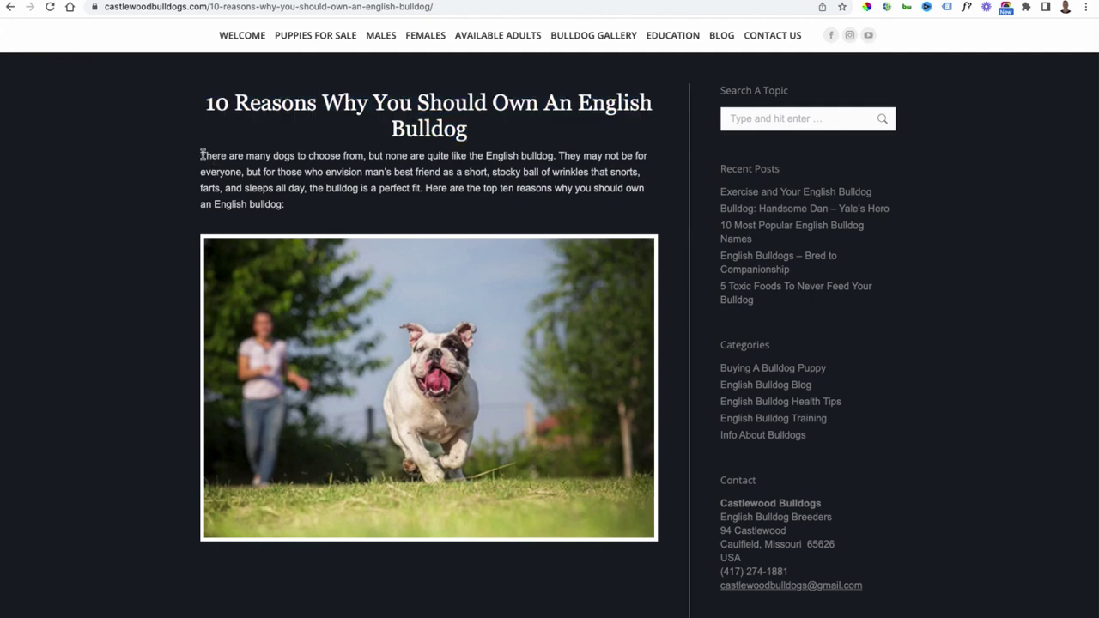
Bring the article's intro paragraph onto a new line below the Jasper heading and select it.
{"action": "left_click_drag", "start_coordinate": [216, 166], "coordinate": [331, 211]}
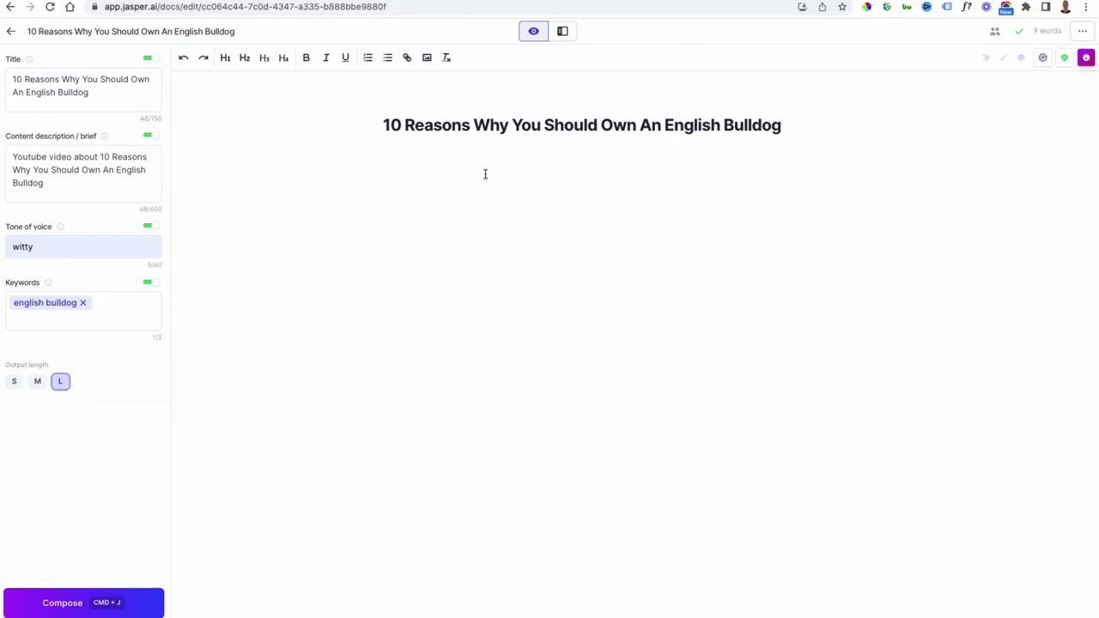
{"action": "left_click", "coordinate": [485, 174]}
{"action": "key", "text": "Return"}
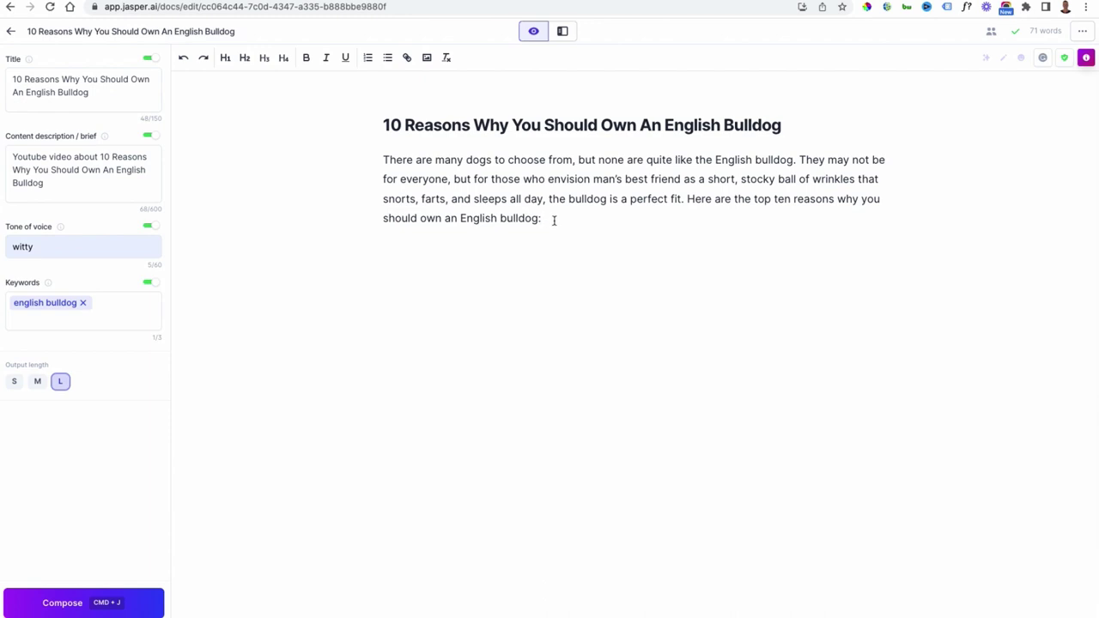
{"action": "left_click_drag", "start_coordinate": [554, 220], "coordinate": [383, 161]}
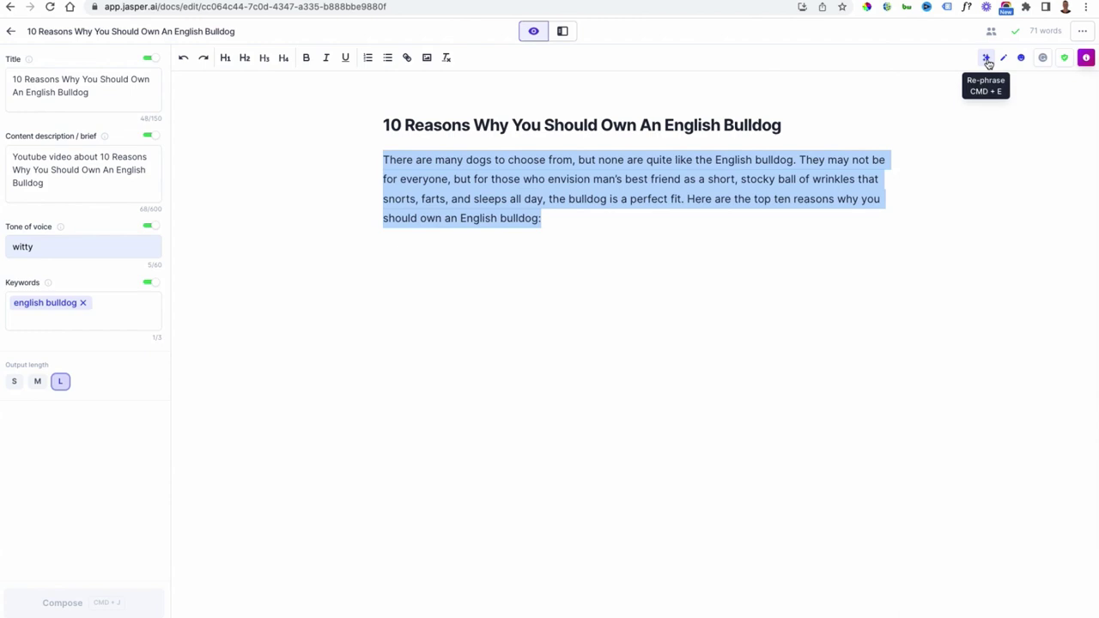
Re-phrase the intro paragraph, retry once, and replace it with the wording about unique features and personalities.
{"action": "left_click", "coordinate": [987, 61]}
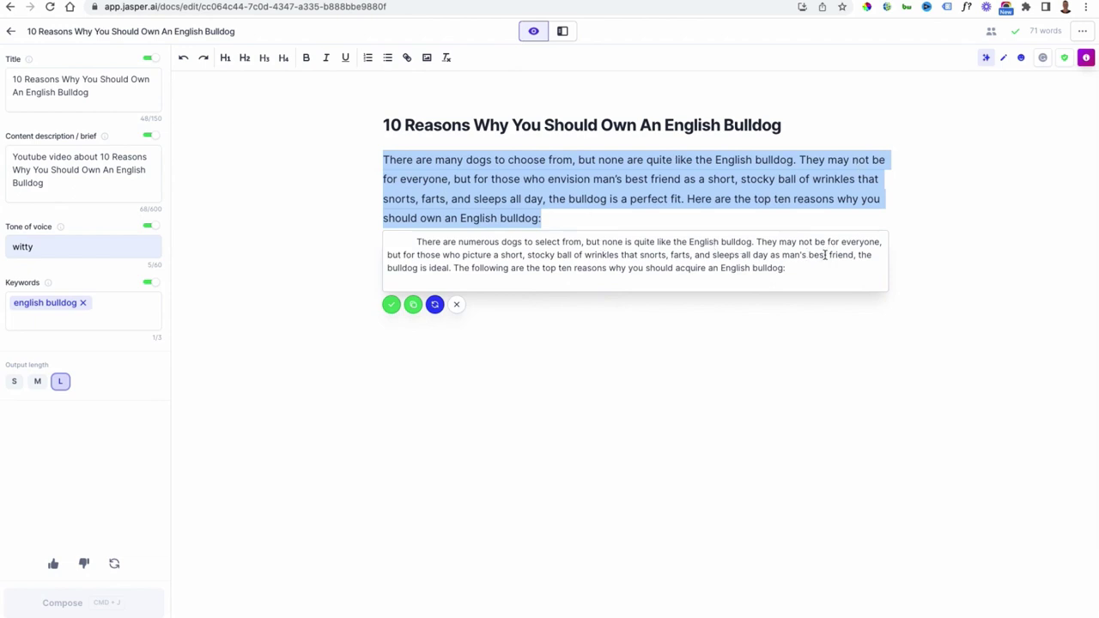
{"action": "left_click", "coordinate": [435, 306]}
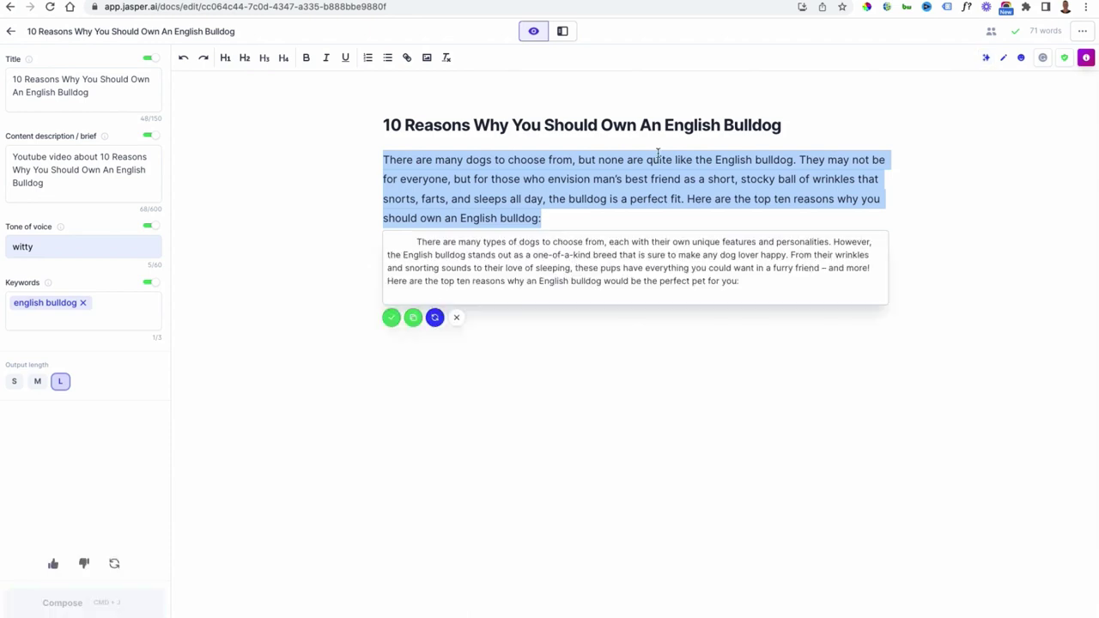
{"action": "left_click", "coordinate": [390, 317]}
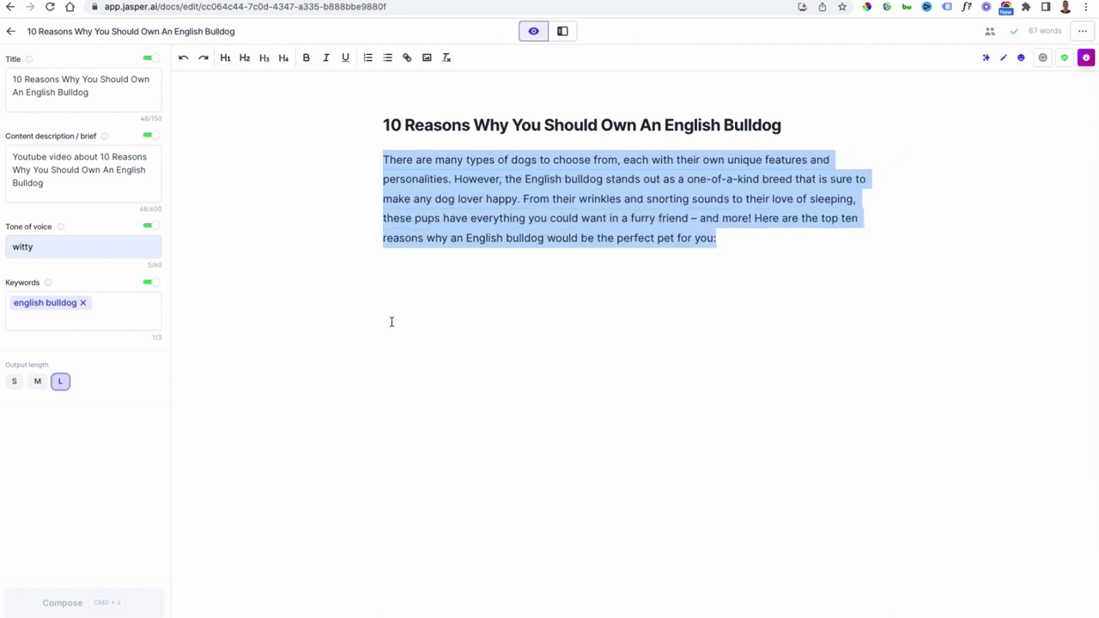
{"action": "left_click", "coordinate": [496, 277]}
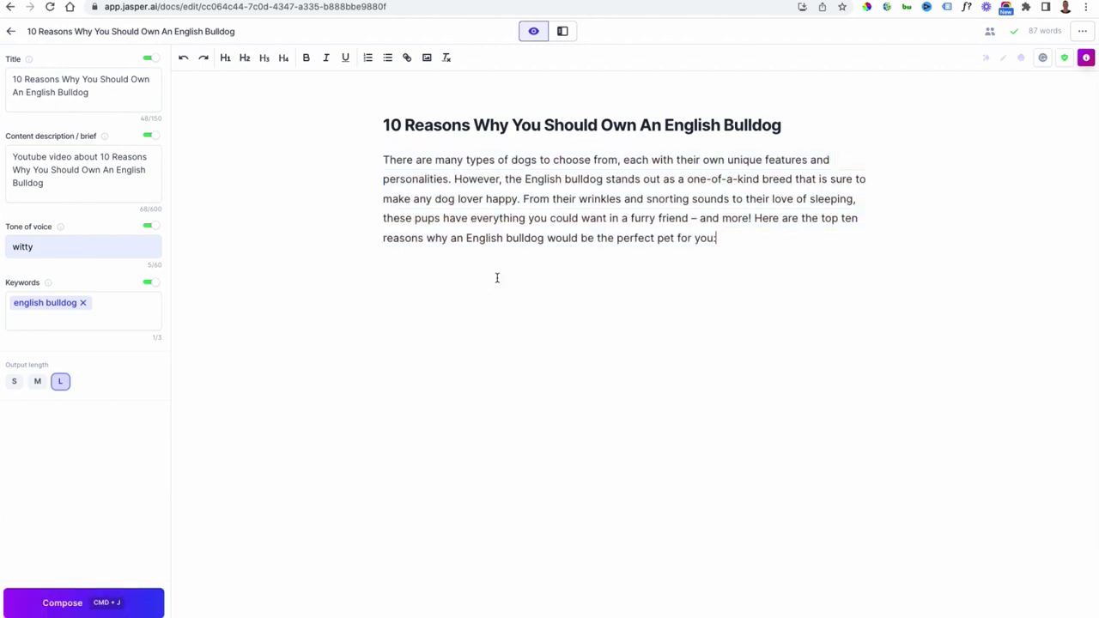
End the intro with a period instead of a colon and start a new empty line below.
{"action": "key", "text": "BackSpace"}
{"action": "type", "text": "."}
{"action": "key", "text": "Return"}
{"action": "key", "text": "Return"}
Copy the first reason, 'They're adorable', from the Castlewood article and return to Jasper.
{"action": "key", "text": "ctrl+Tab"}
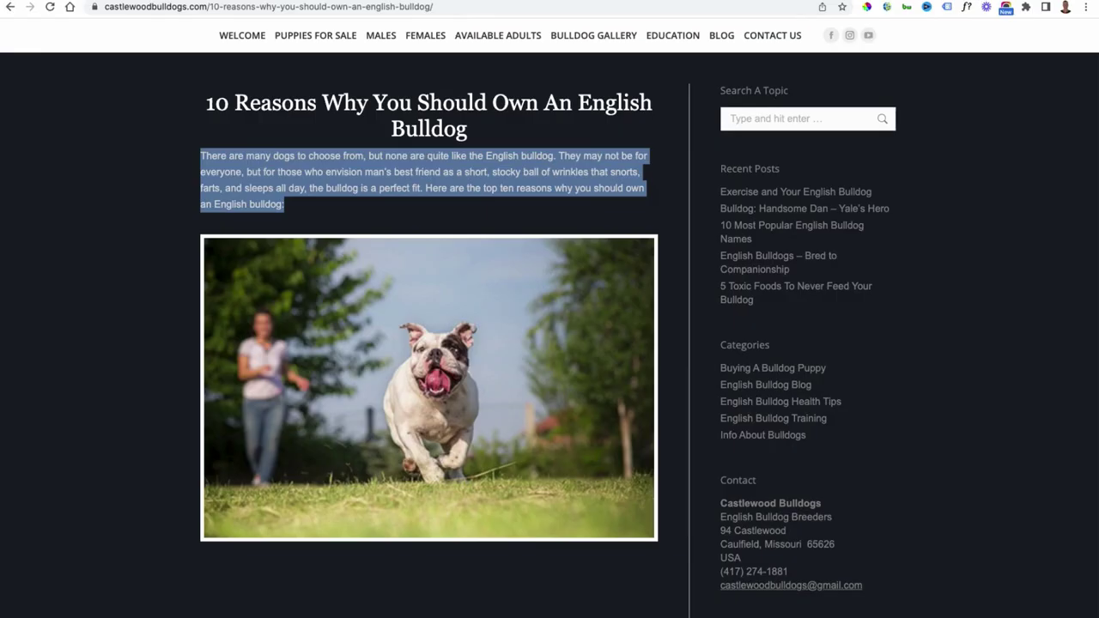
{"action": "scroll", "coordinate": [575, 204], "scroll_direction": "down", "scroll_amount": 5}
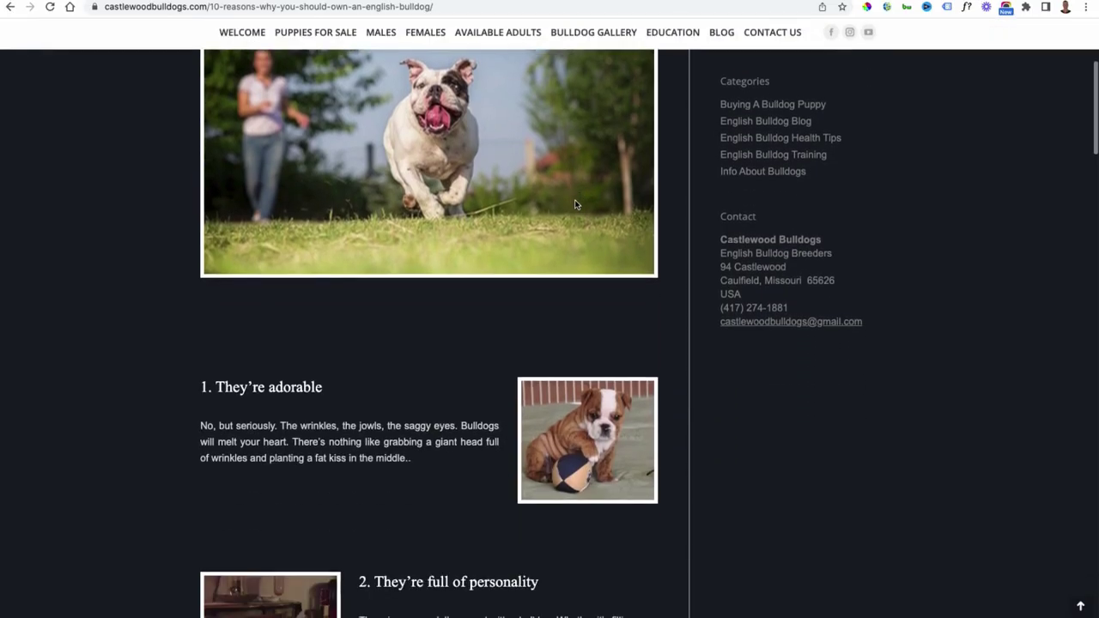
{"action": "left_click_drag", "start_coordinate": [215, 211], "coordinate": [337, 213]}
{"action": "key", "text": "super+c"}
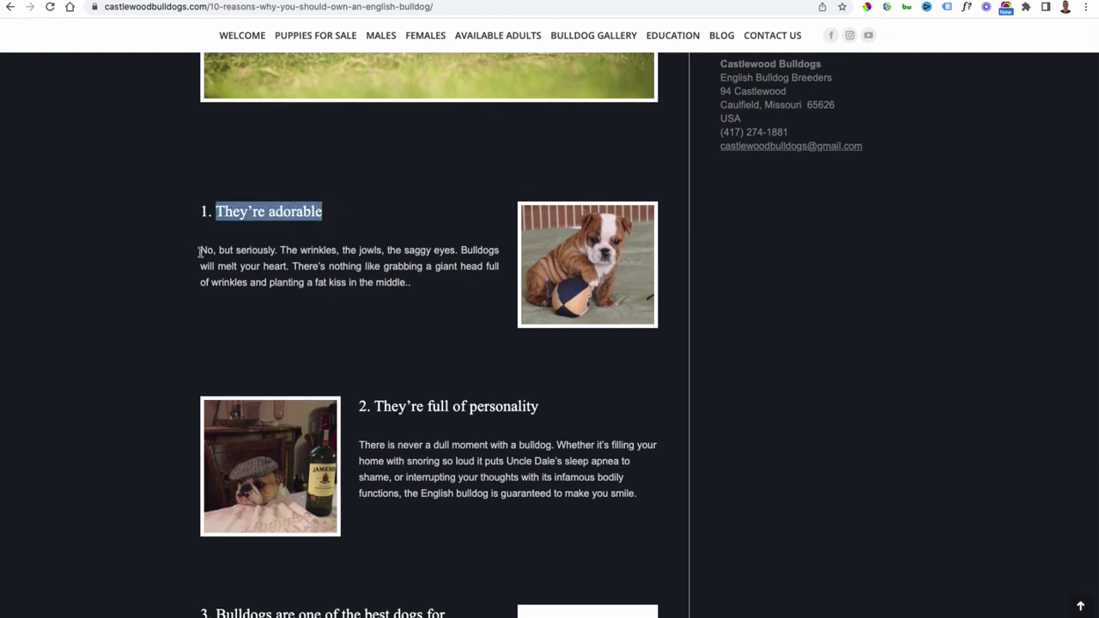
{"action": "left_click_drag", "start_coordinate": [200, 249], "coordinate": [447, 284]}
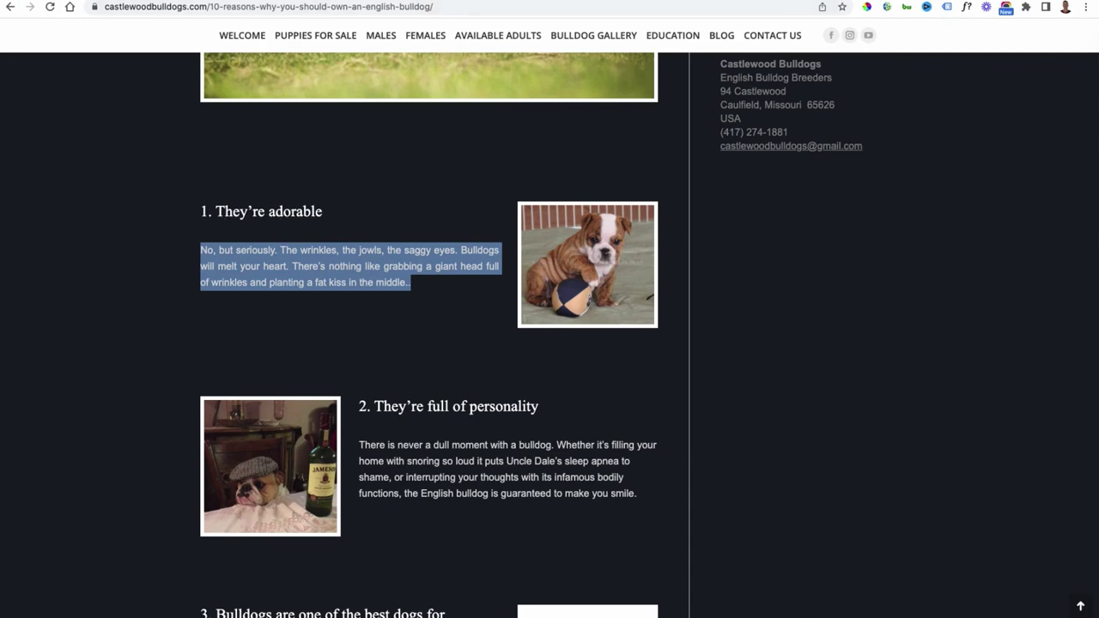
{"action": "key", "text": "ctrl+Tab"}
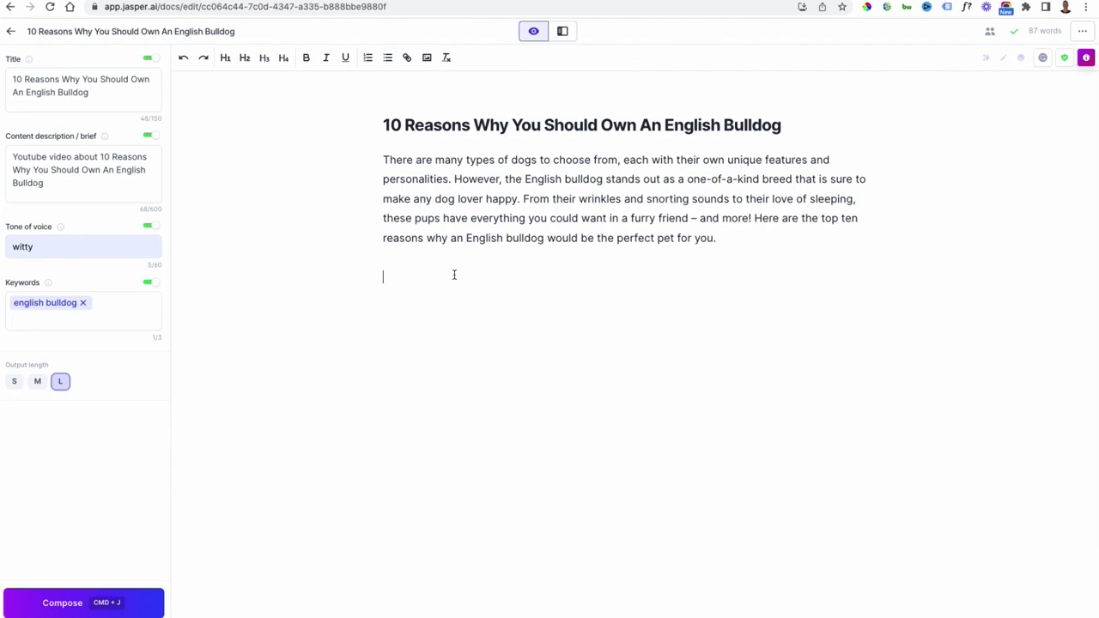
Add 'They're adorable' as numbered item 1 and open the Power mode templates sidebar.
{"action": "key", "text": "super+v"}
{"action": "key", "text": "Return"}
{"action": "left_click", "coordinate": [383, 276]}
{"action": "type", "text": "1."}
{"action": "left_click", "coordinate": [406, 318]}
{"action": "left_click", "coordinate": [563, 32]}
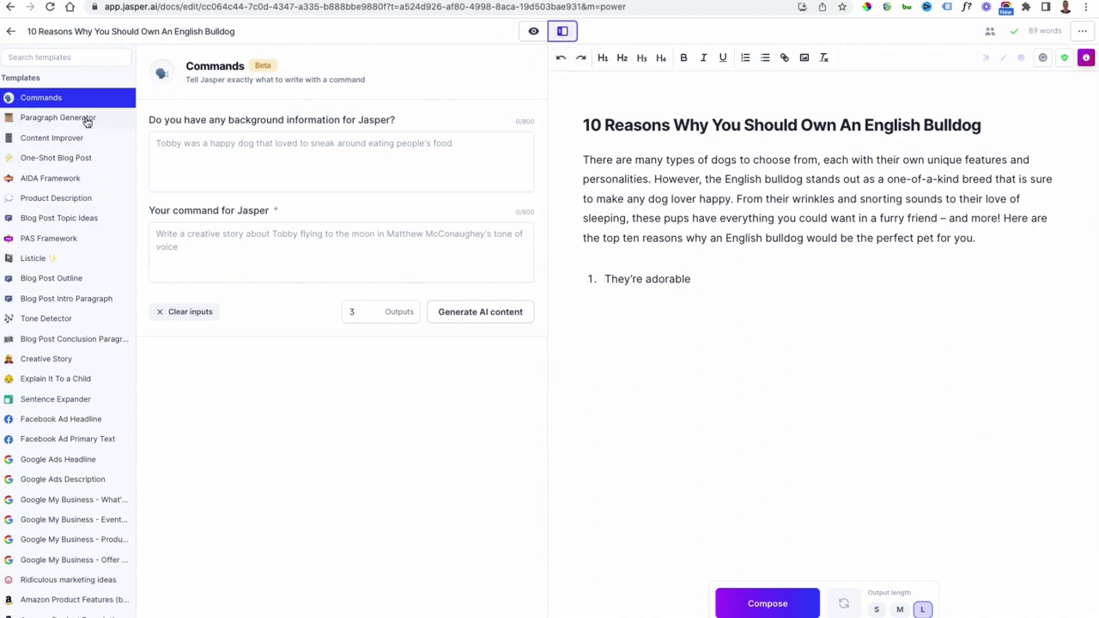
Open the Paragraph Generator and clear its old inputs and three previous outputs.
{"action": "left_click", "coordinate": [56, 124]}
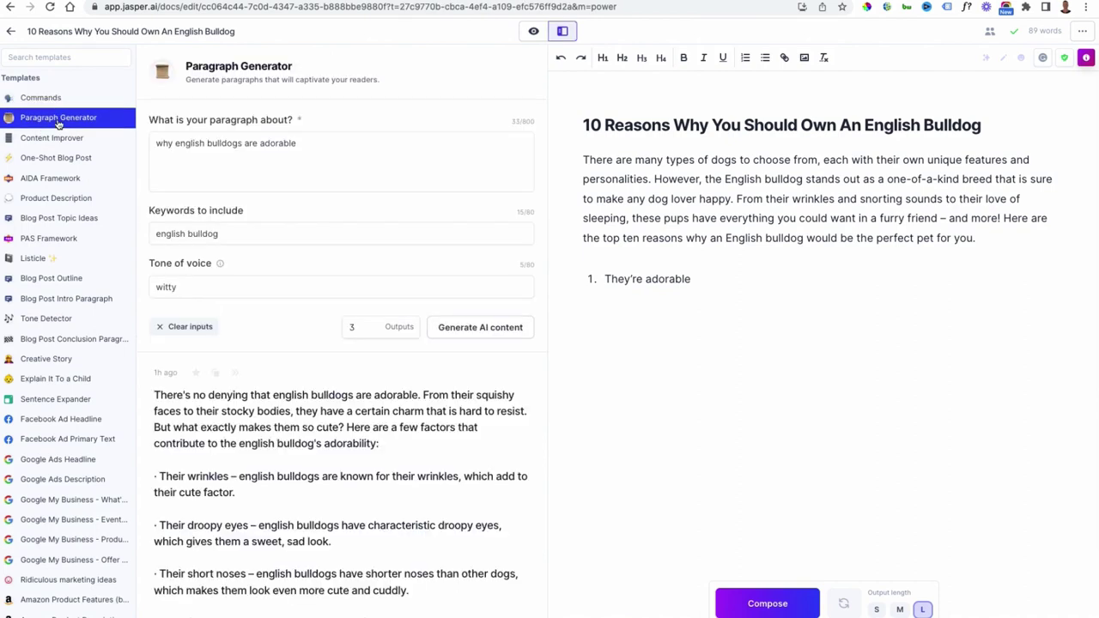
{"action": "left_click", "coordinate": [161, 329]}
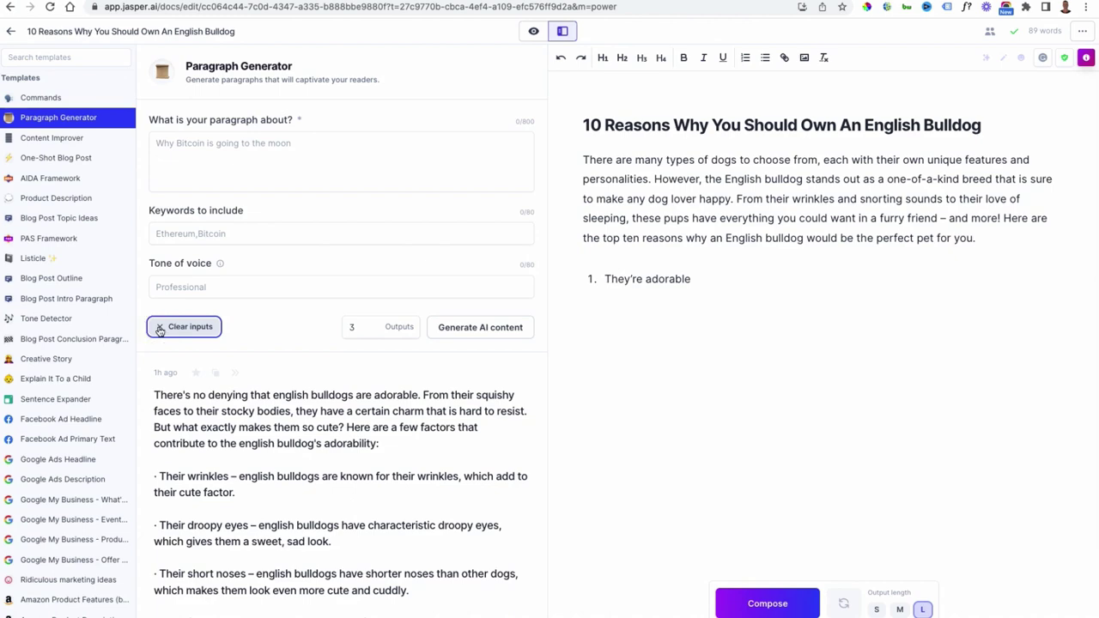
{"action": "left_click", "coordinate": [504, 373]}
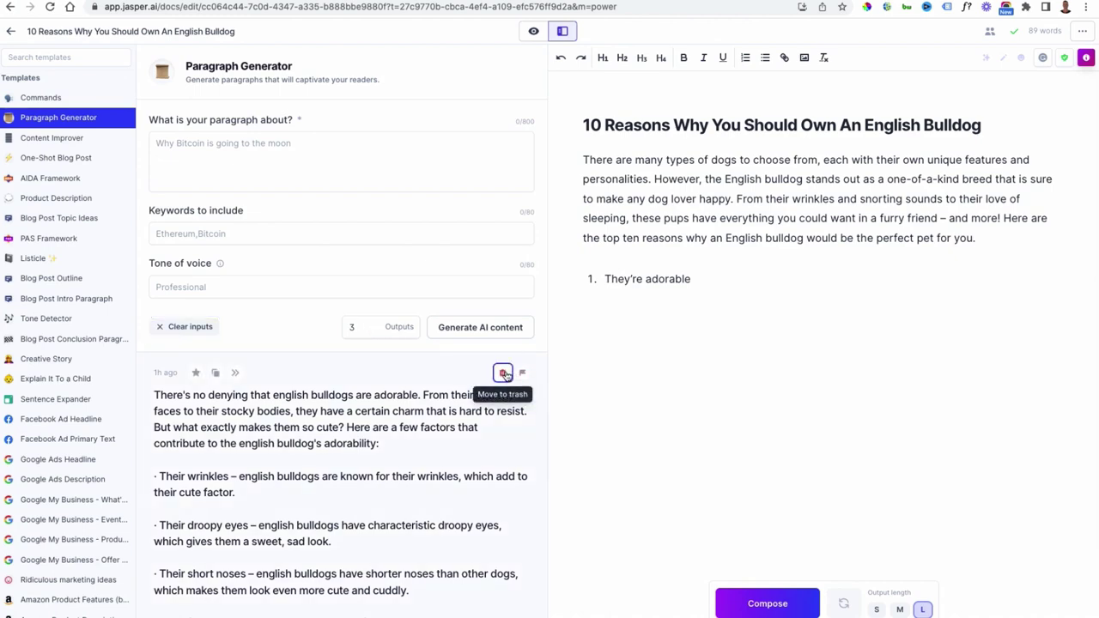
{"action": "left_click", "coordinate": [504, 374]}
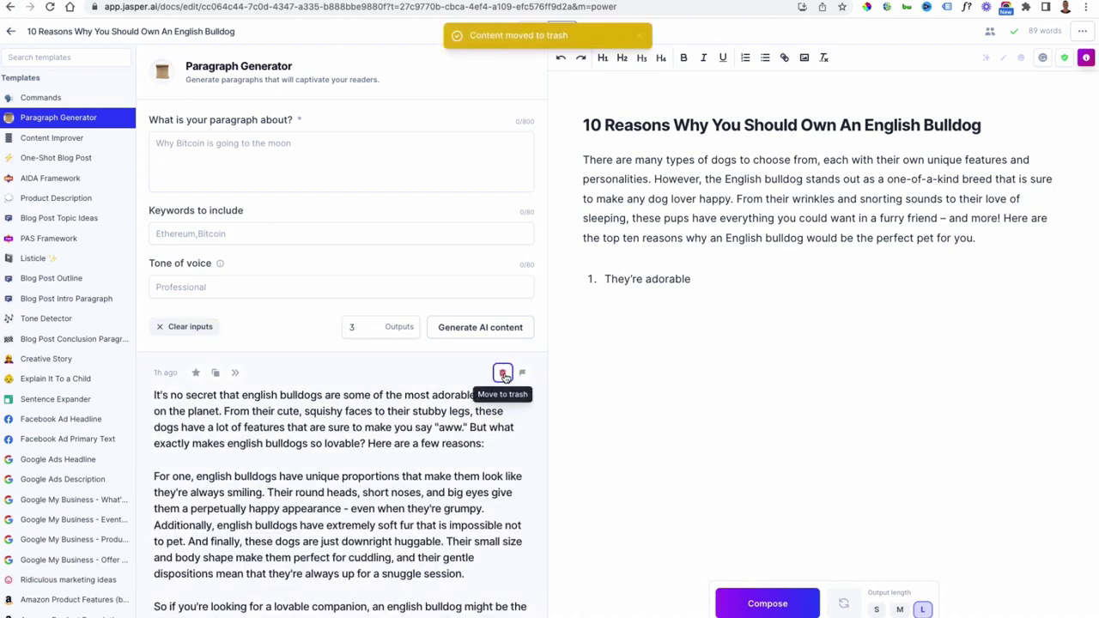
{"action": "left_click", "coordinate": [504, 375]}
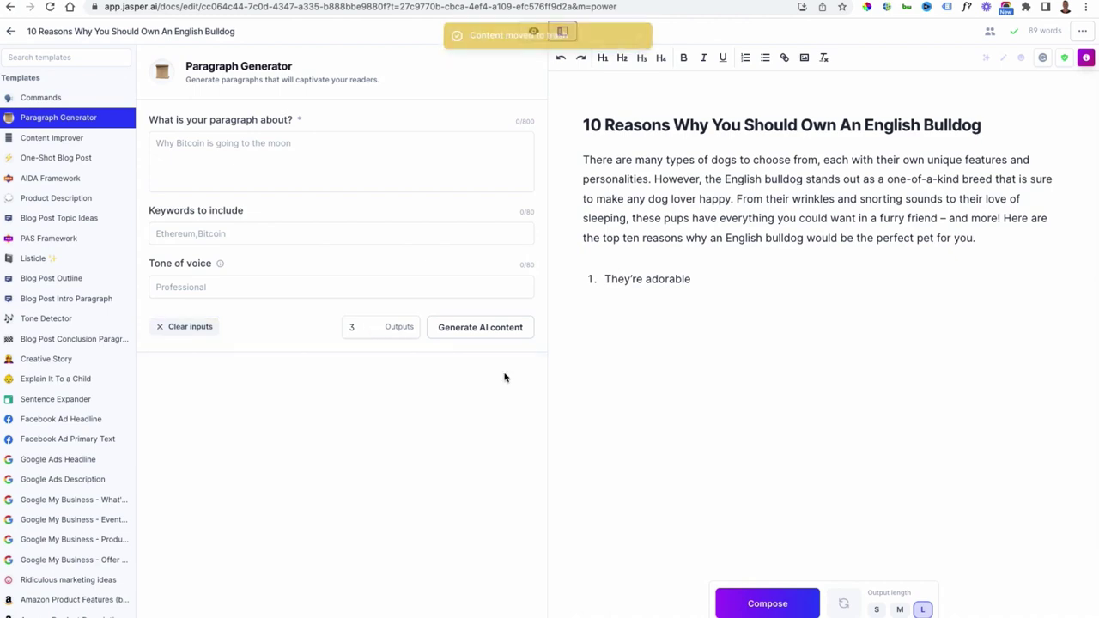
Generate witty paragraphs on 'why english bulldogs are adorable' with keyword 'english bulldogs'.
{"action": "left_click", "coordinate": [287, 148]}
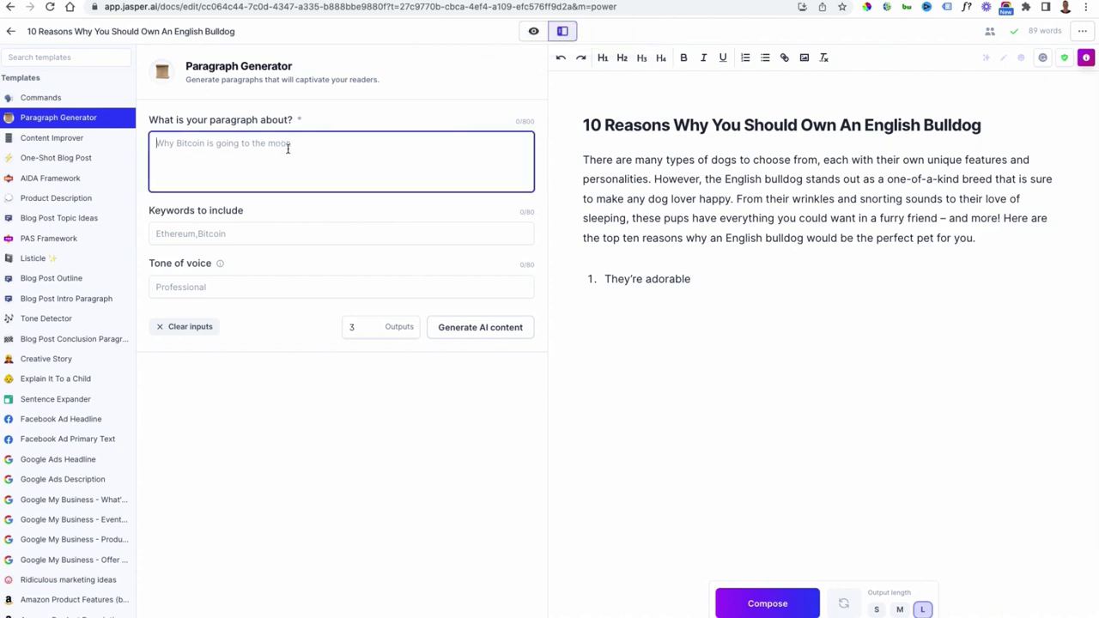
{"action": "type", "text": "why"}
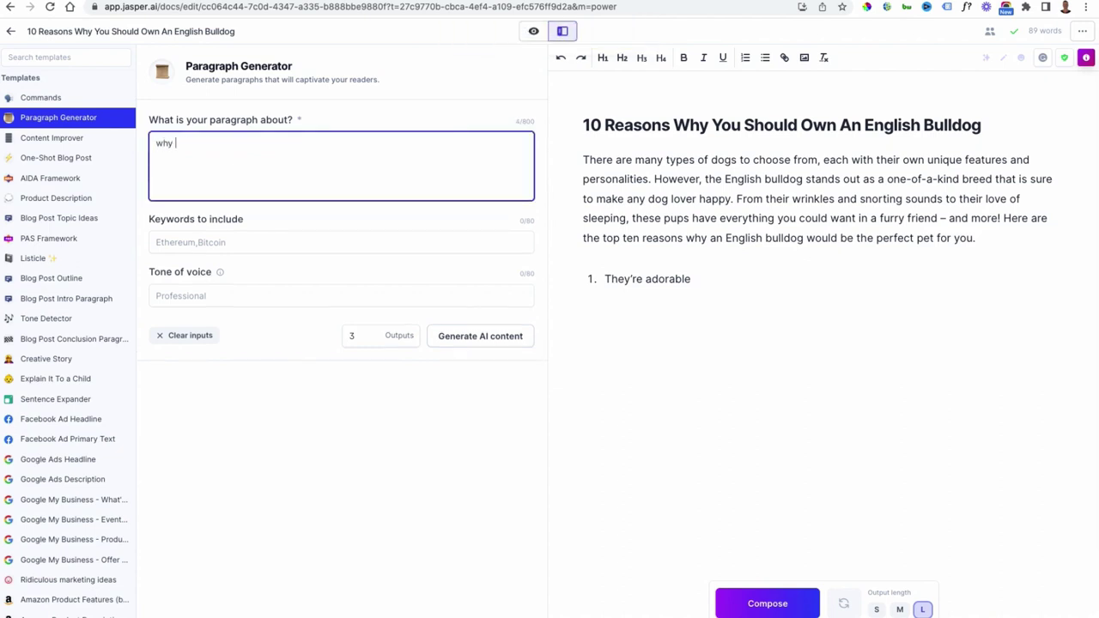
{"action": "type", "text": " english bulldogs "}
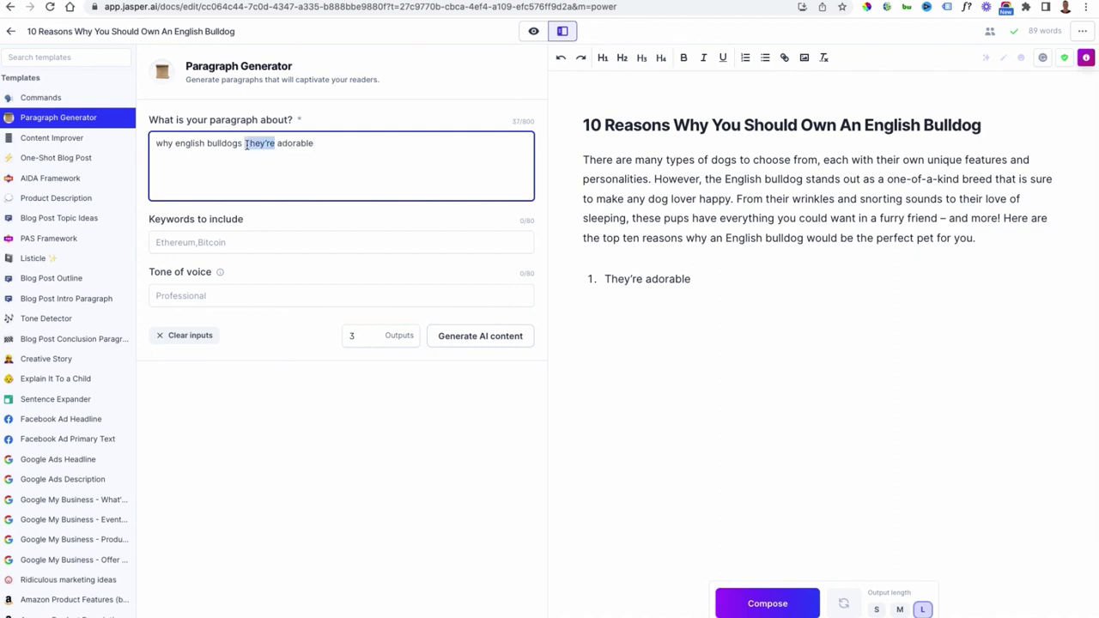
{"action": "type", "text": "are"}
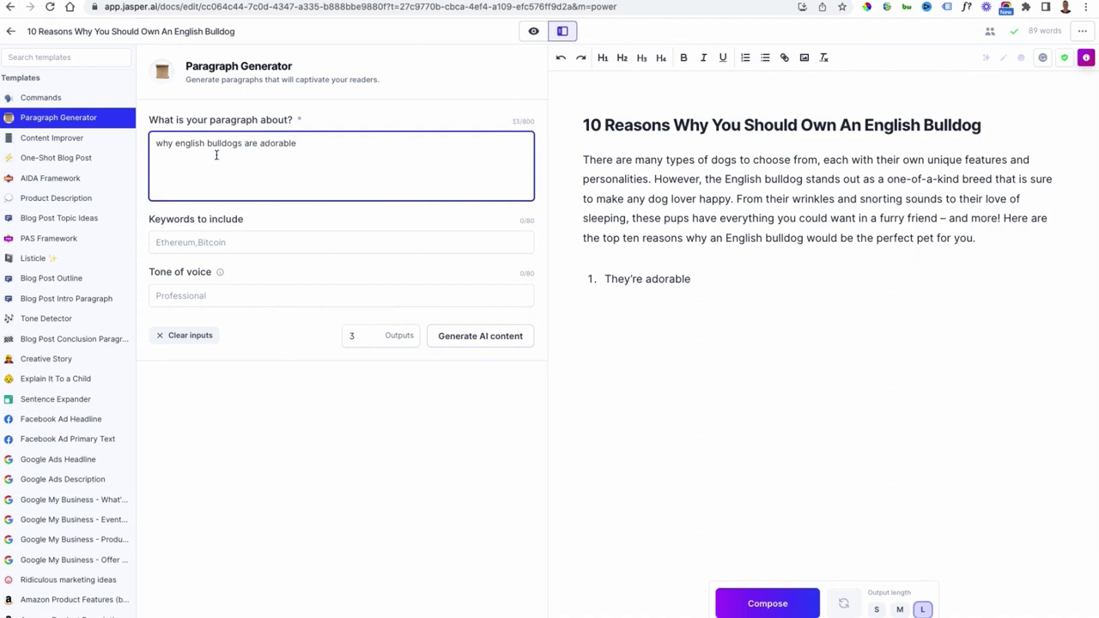
{"action": "left_click", "coordinate": [225, 243]}
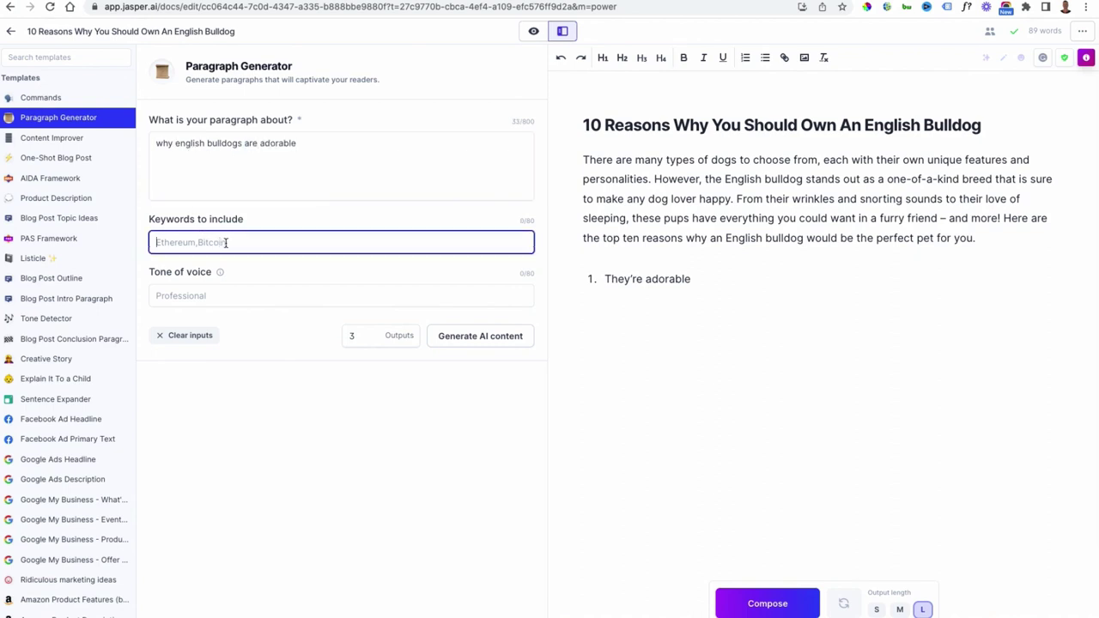
{"action": "type", "text": "english bulldogs"}
{"action": "left_click", "coordinate": [249, 302]}
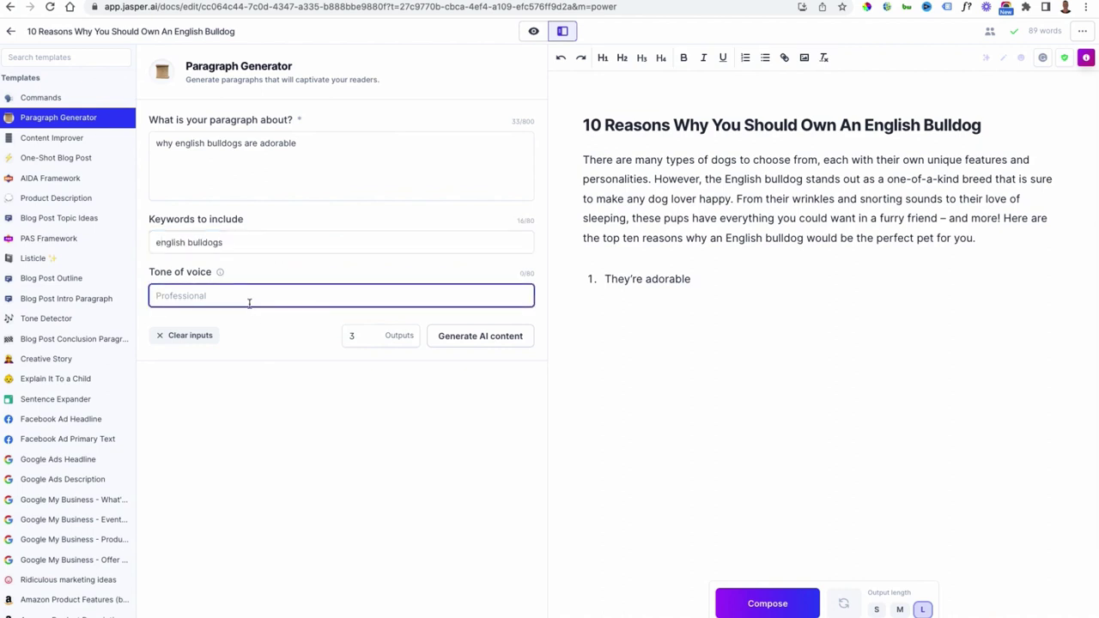
{"action": "type", "text": "witty"}
{"action": "left_click", "coordinate": [471, 336]}
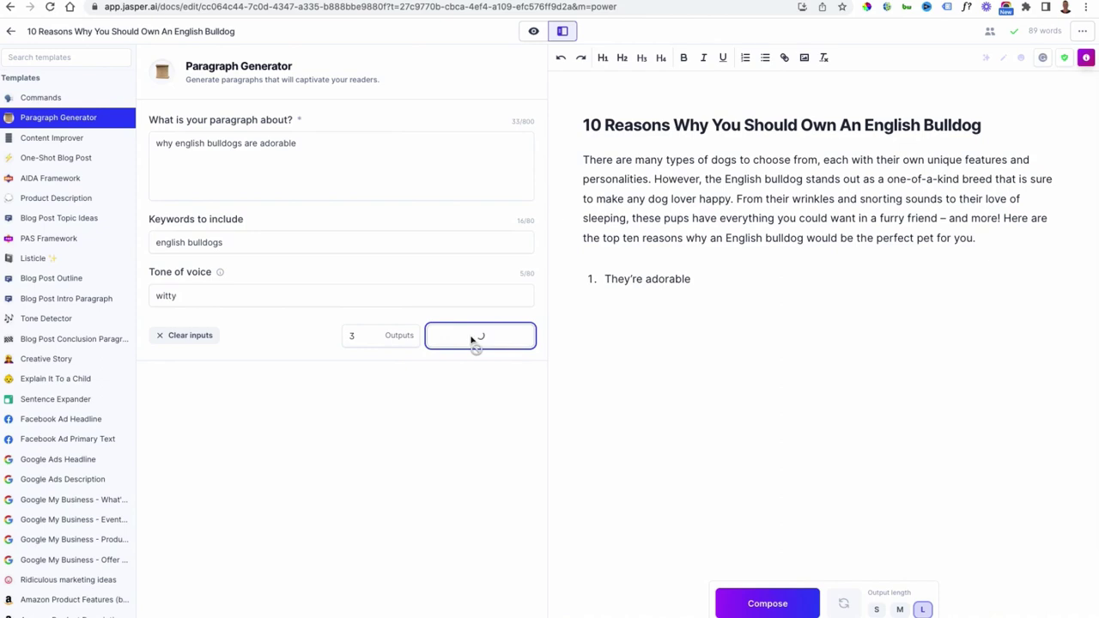
{"action": "scroll", "coordinate": [462, 425], "scroll_direction": "down", "scroll_amount": 2}
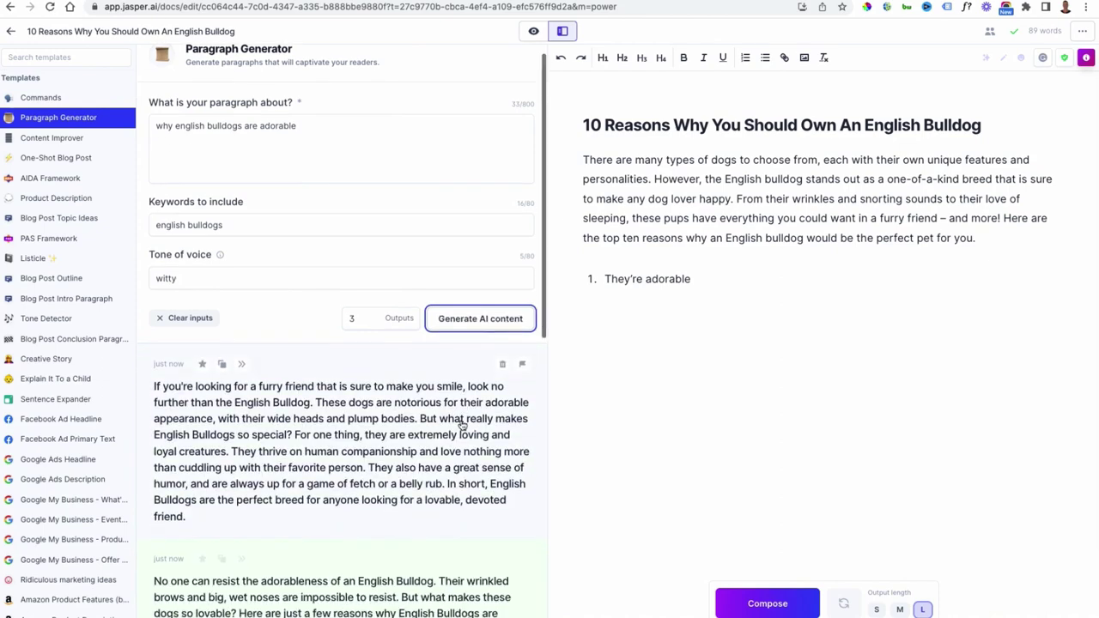
{"action": "scroll", "coordinate": [460, 423], "scroll_direction": "down", "scroll_amount": 3}
{"action": "scroll", "coordinate": [398, 354], "scroll_direction": "down", "scroll_amount": 4}
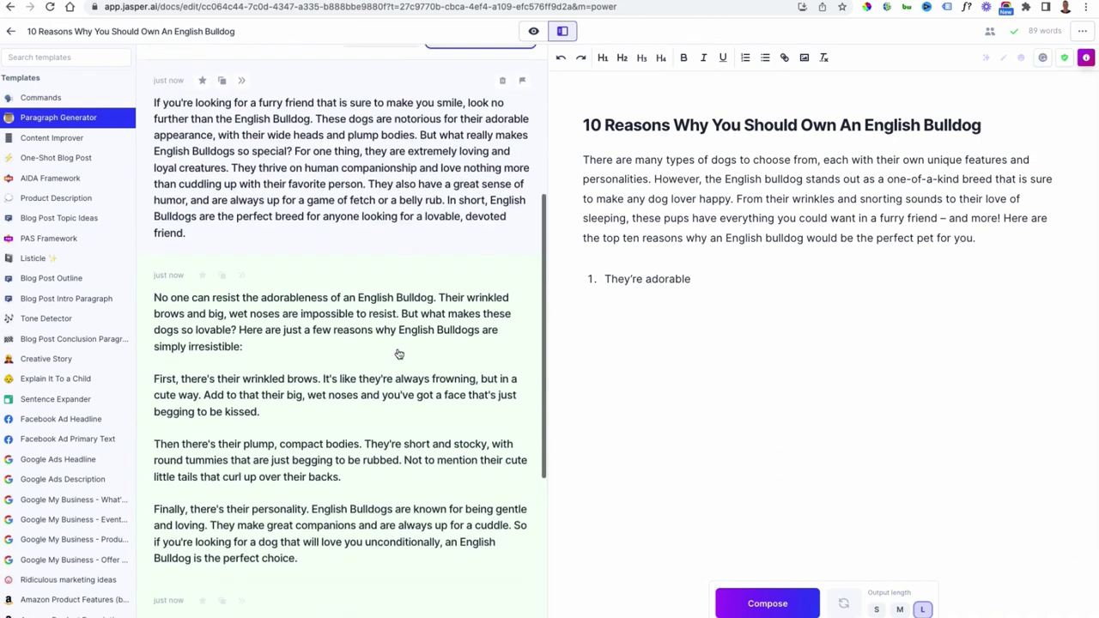
{"action": "scroll", "coordinate": [398, 353], "scroll_direction": "down", "scroll_amount": 6}
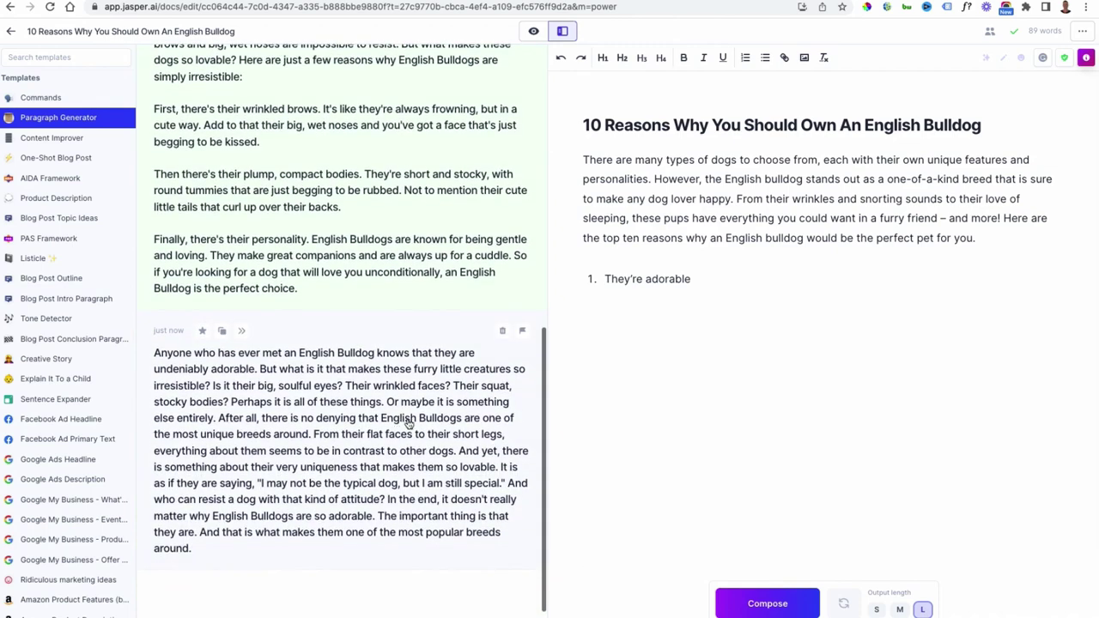
{"action": "scroll", "coordinate": [365, 436], "scroll_direction": "up", "scroll_amount": 6}
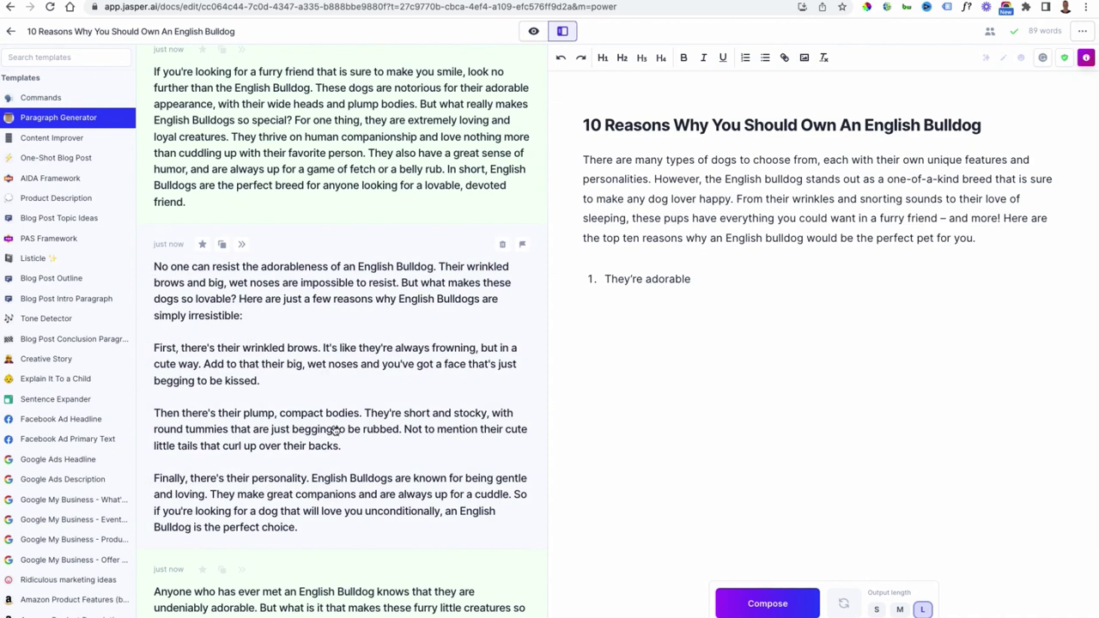
{"action": "scroll", "coordinate": [335, 429], "scroll_direction": "up", "scroll_amount": 3}
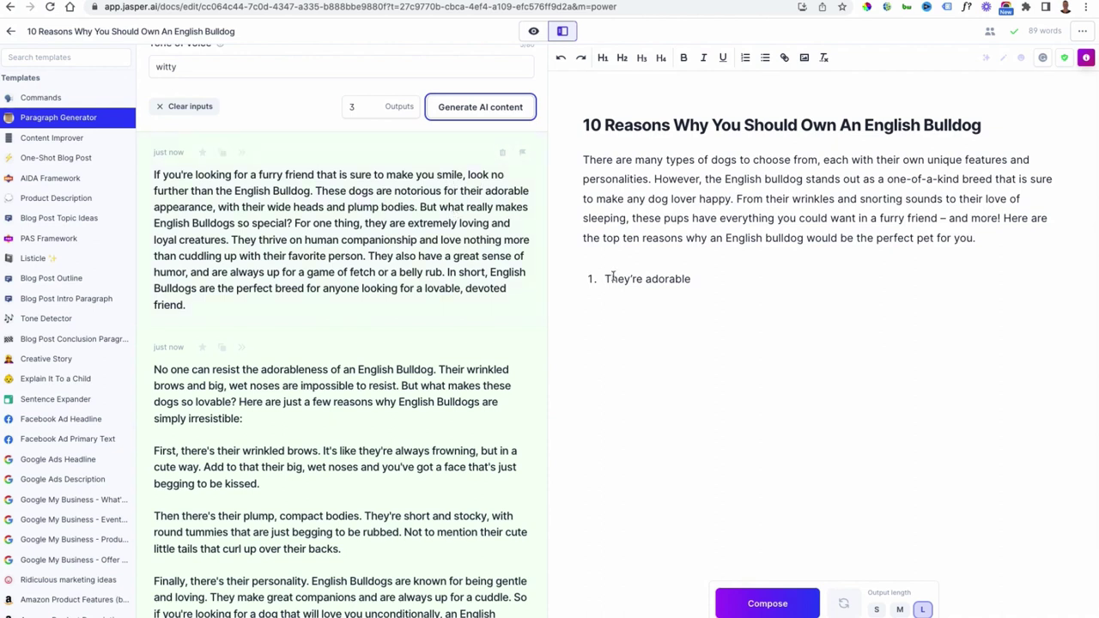
Insert the first generated paragraph under 'They're adorable' in the Jasper draft.
{"action": "left_click", "coordinate": [613, 307]}
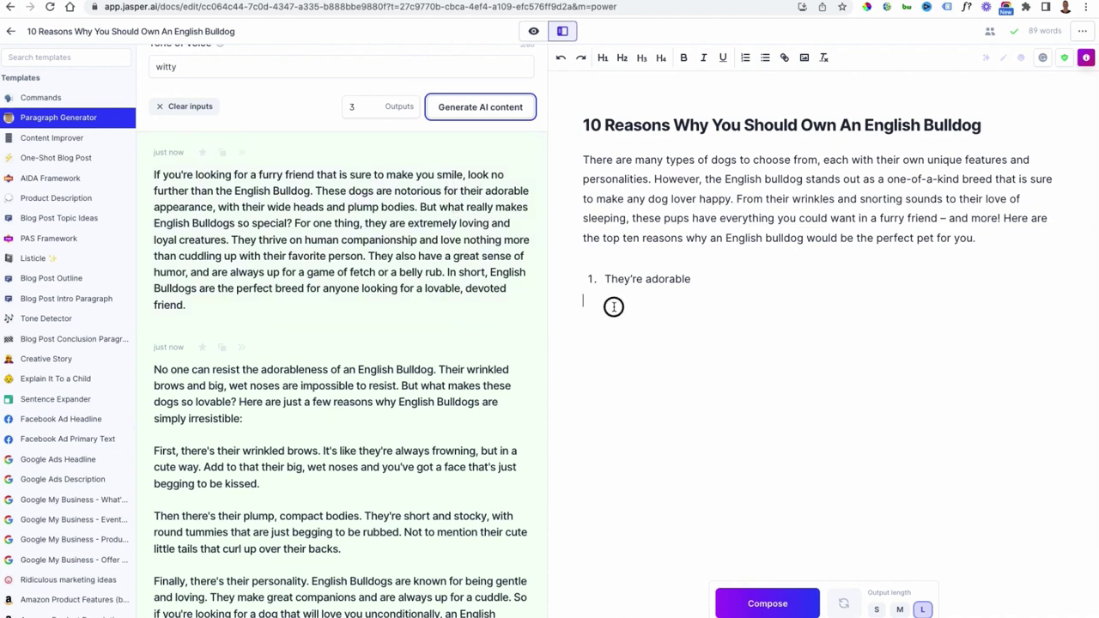
{"action": "left_click", "coordinate": [223, 153]}
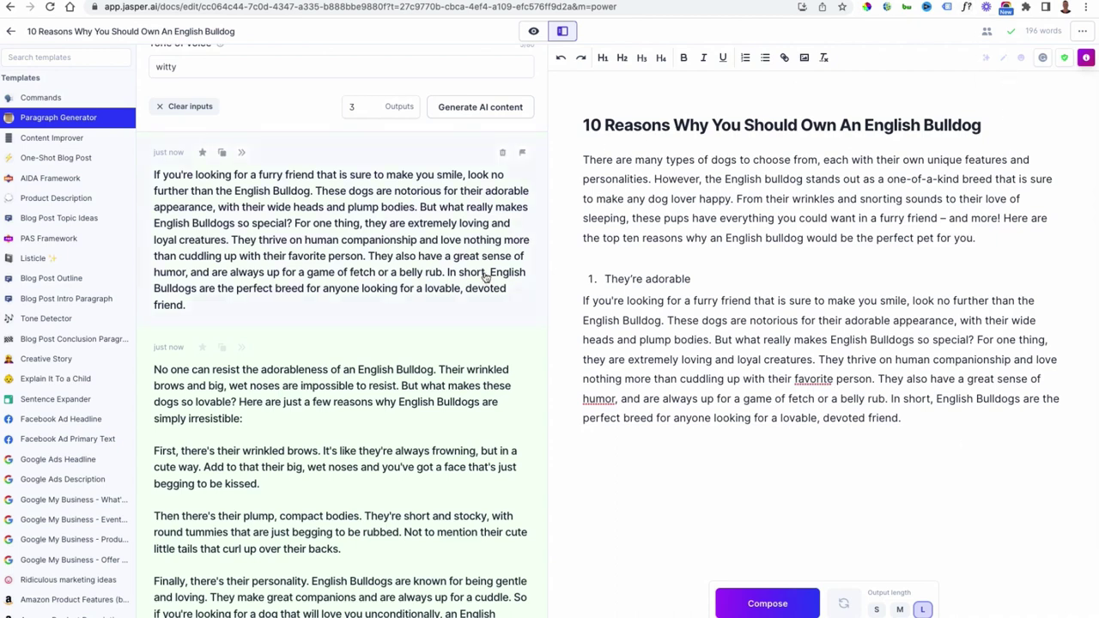
{"action": "scroll", "coordinate": [483, 277], "scroll_direction": "up", "scroll_amount": 2}
Clear the generator's keyword and tone inputs and discard all three generated outputs.
{"action": "left_click", "coordinate": [160, 217]}
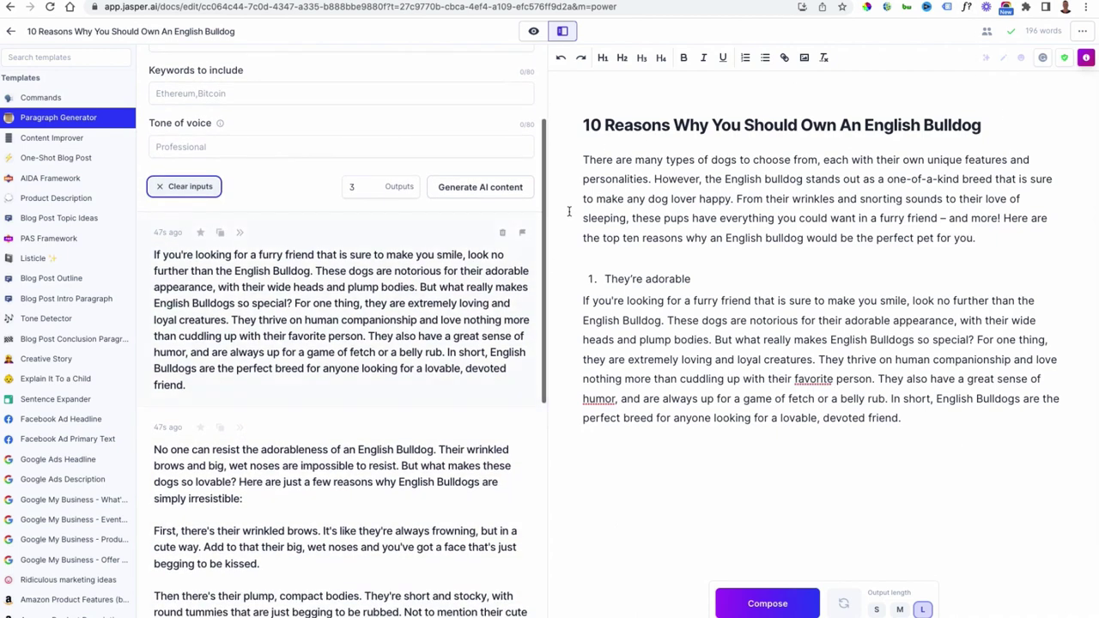
{"action": "left_click", "coordinate": [502, 233]}
{"action": "left_click", "coordinate": [503, 234]}
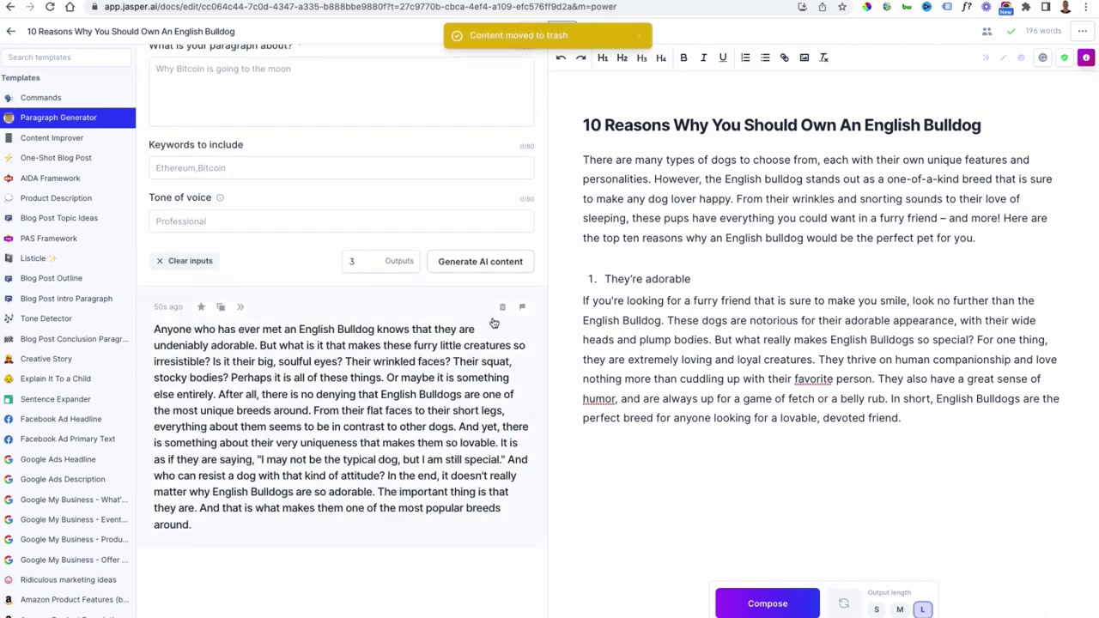
{"action": "left_click", "coordinate": [502, 307]}
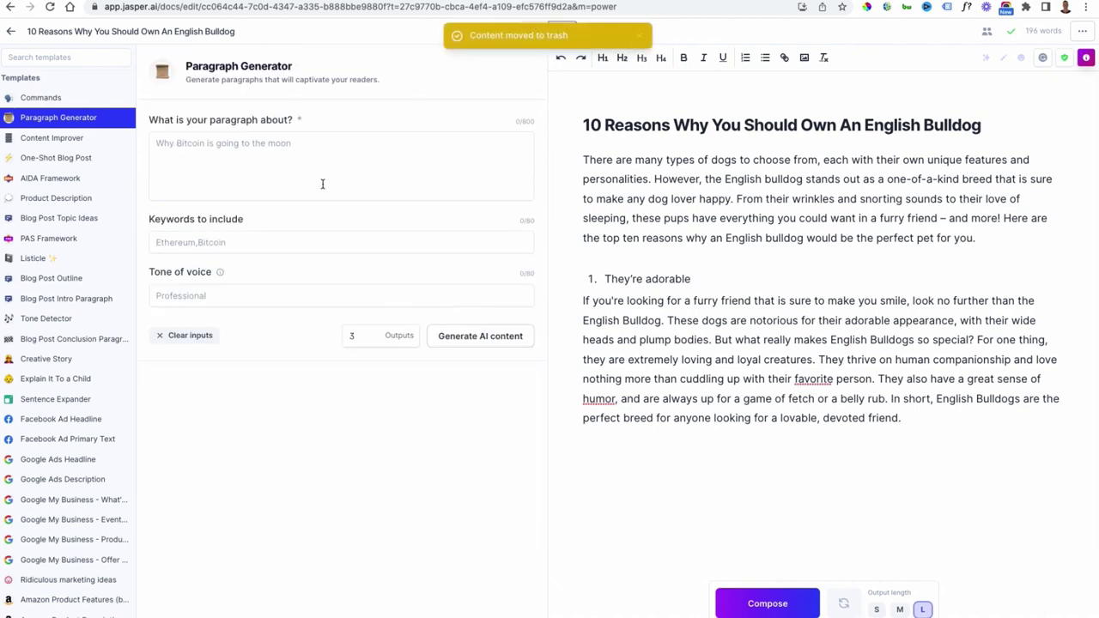
{"action": "key", "text": "ctrl+Tab"}
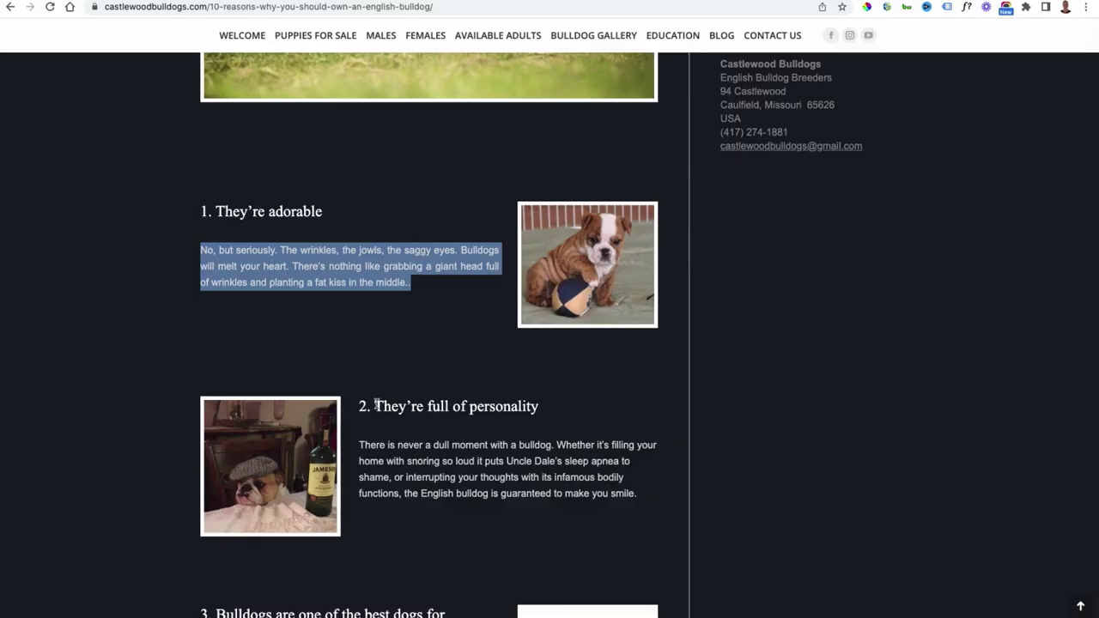
Copy the '2. They're full of personality' heading from the Castlewood article.
{"action": "left_click_drag", "start_coordinate": [375, 331], "coordinate": [349, 324]}
{"action": "scroll", "coordinate": [554, 333], "scroll_direction": "down", "scroll_amount": 1}
{"action": "left_click", "coordinate": [544, 331]}
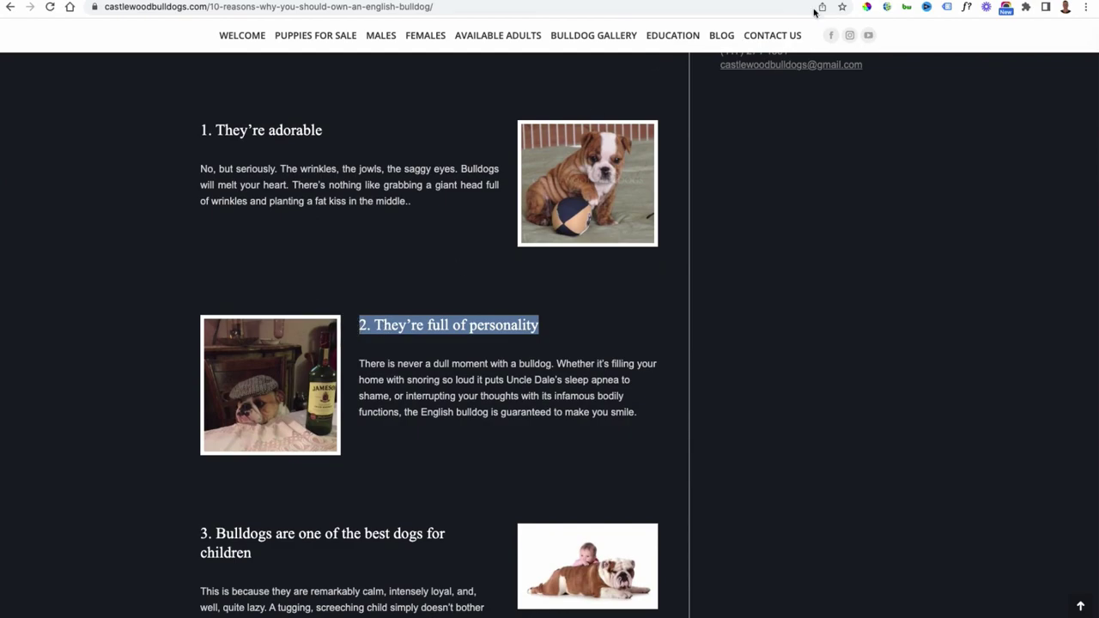
{"action": "key", "text": "ctrl+Tab"}
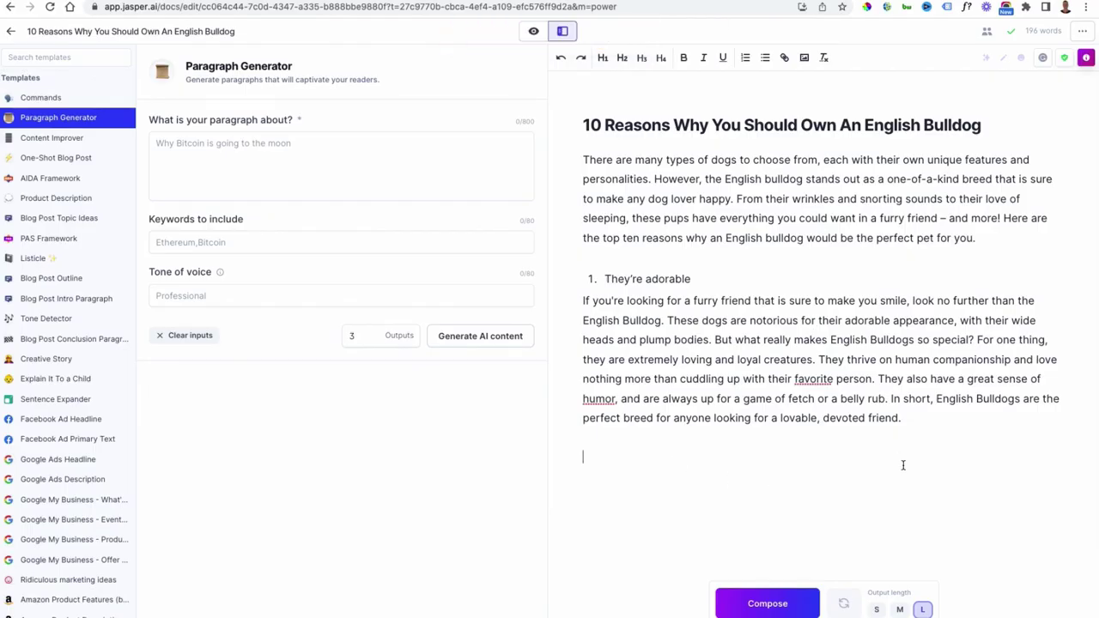
Paste the heading below the first paragraph in Jasper, removing the extra blank line, and select its wording.
{"action": "key", "text": "ctrl+v"}
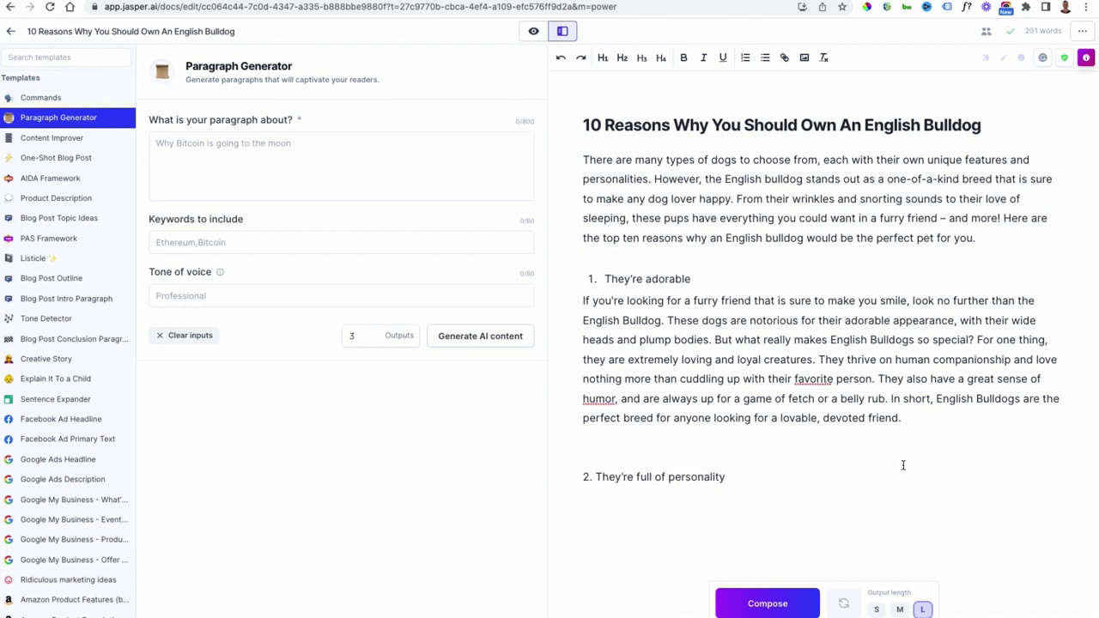
{"action": "left_click", "coordinate": [706, 455]}
{"action": "key", "text": "BackSpace"}
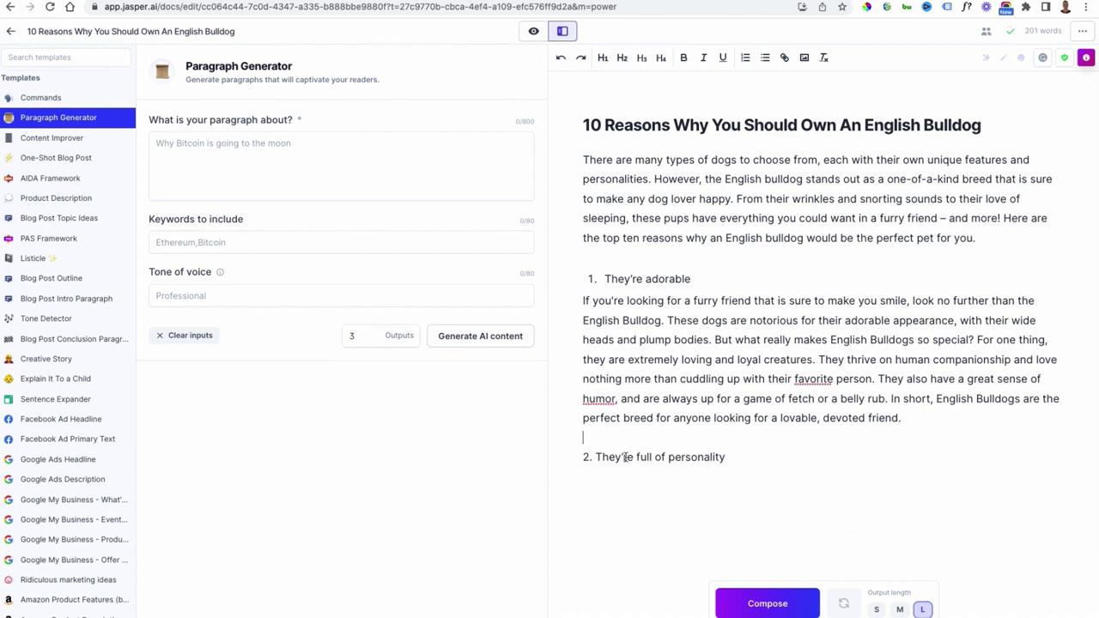
{"action": "left_click", "coordinate": [632, 483]}
{"action": "left_click_drag", "start_coordinate": [584, 159], "coordinate": [998, 235]}
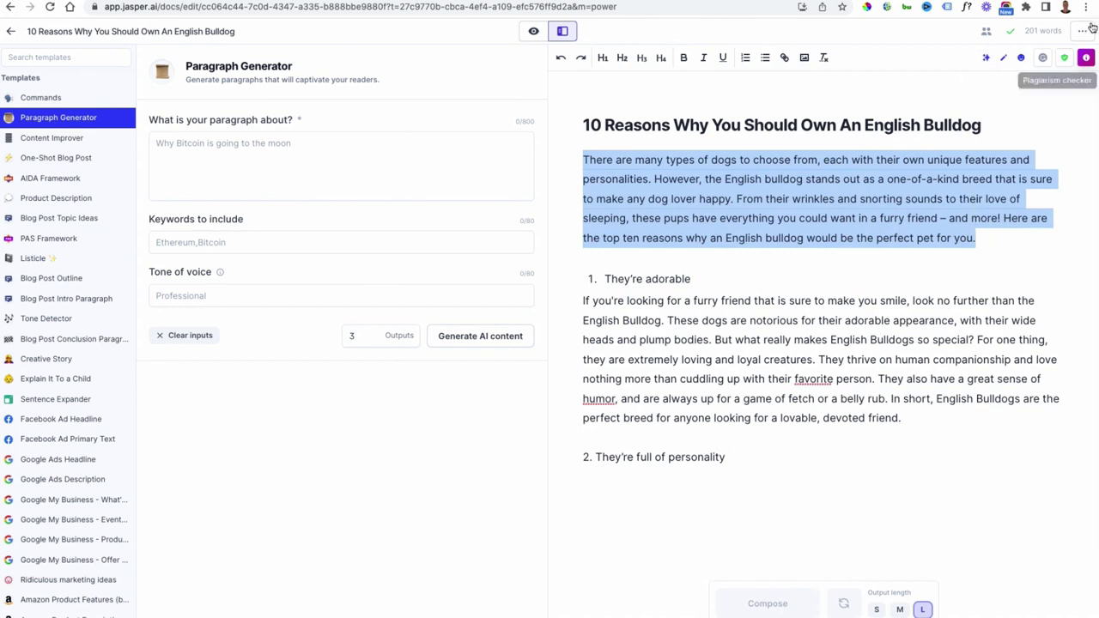
{"action": "left_click", "coordinate": [986, 244]}
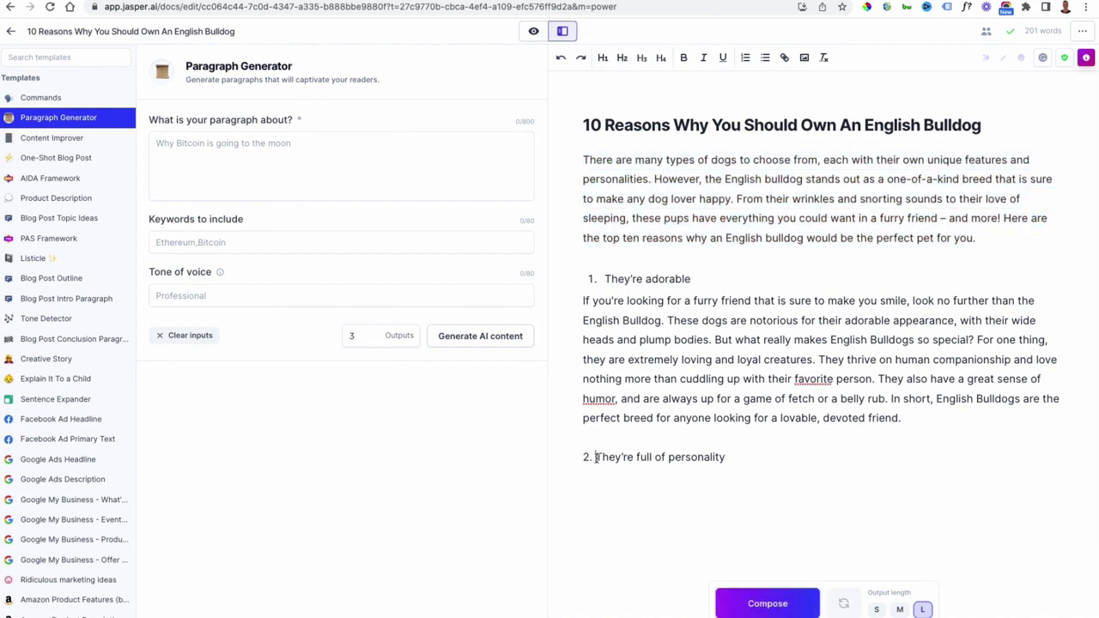
{"action": "left_click_drag", "start_coordinate": [596, 456], "coordinate": [728, 459]}
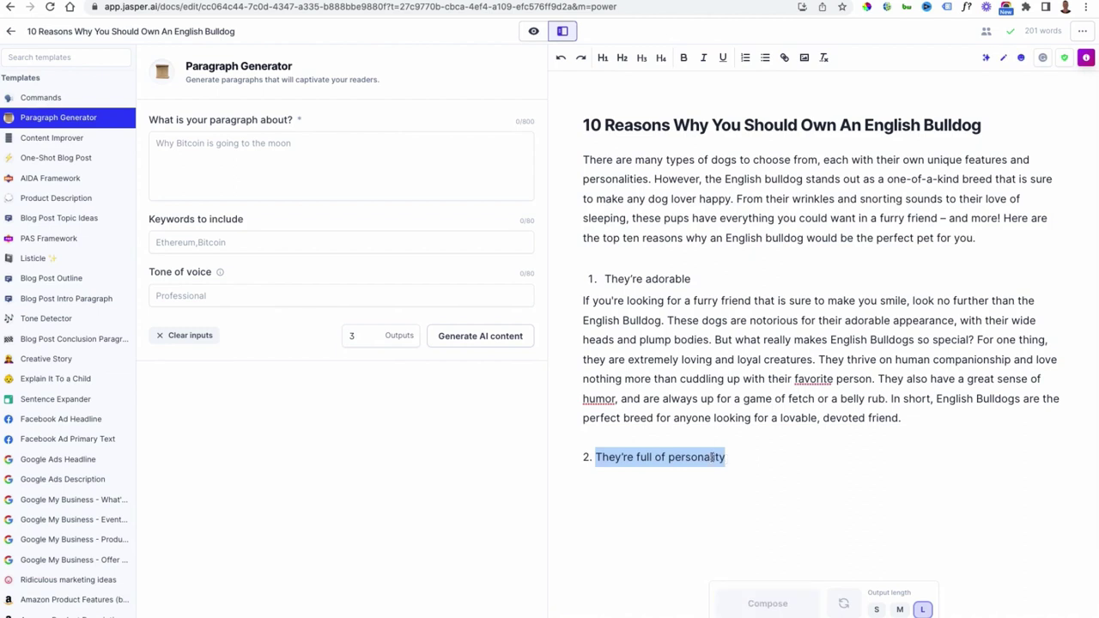
Set the topic to 'why are english bulldogs full of personality', keywords 'english bulldogs', tone 'witty'.
{"action": "left_click", "coordinate": [327, 163]}
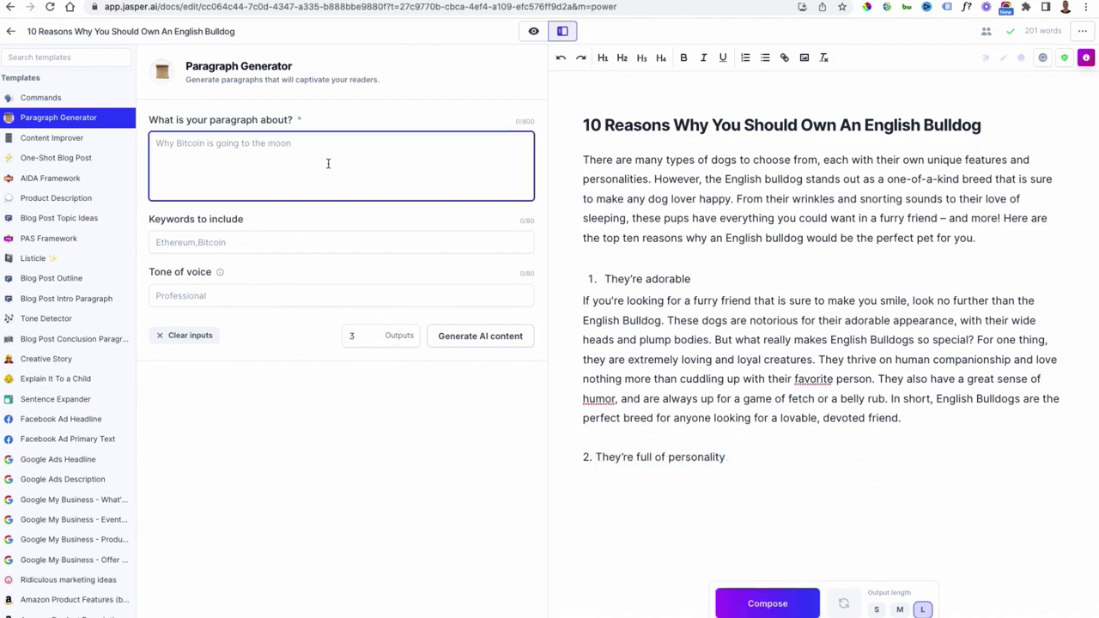
{"action": "type", "text": "why are e"}
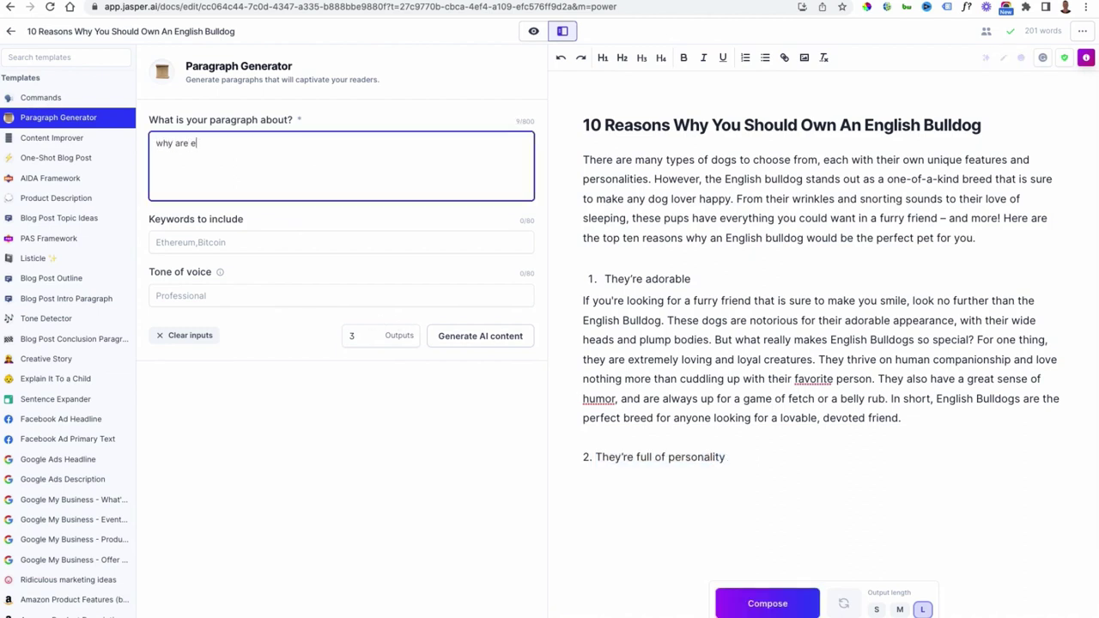
{"action": "type", "text": "nglish bulldogs"}
{"action": "type", "text": "full of personality"}
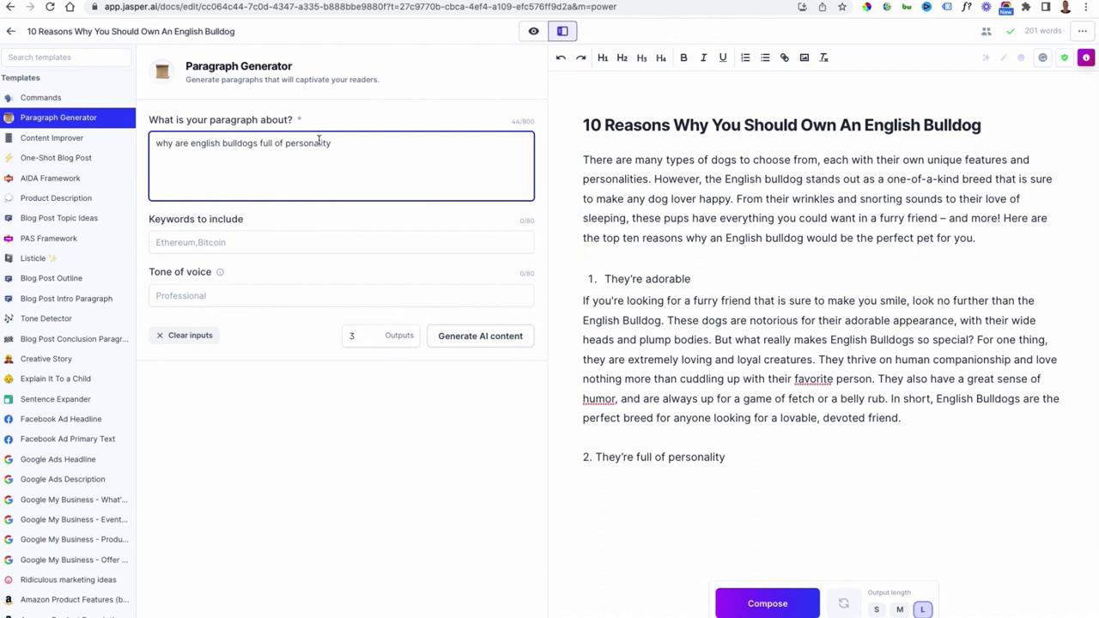
{"action": "left_click", "coordinate": [275, 243]}
{"action": "type", "text": "english bulldogs"}
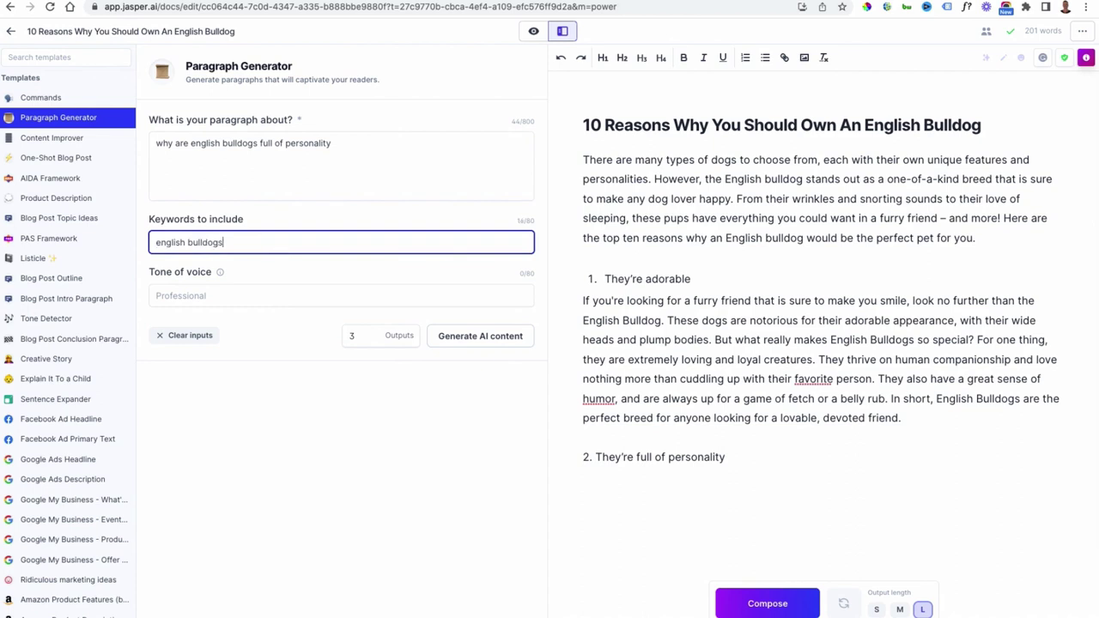
{"action": "left_click", "coordinate": [275, 295]}
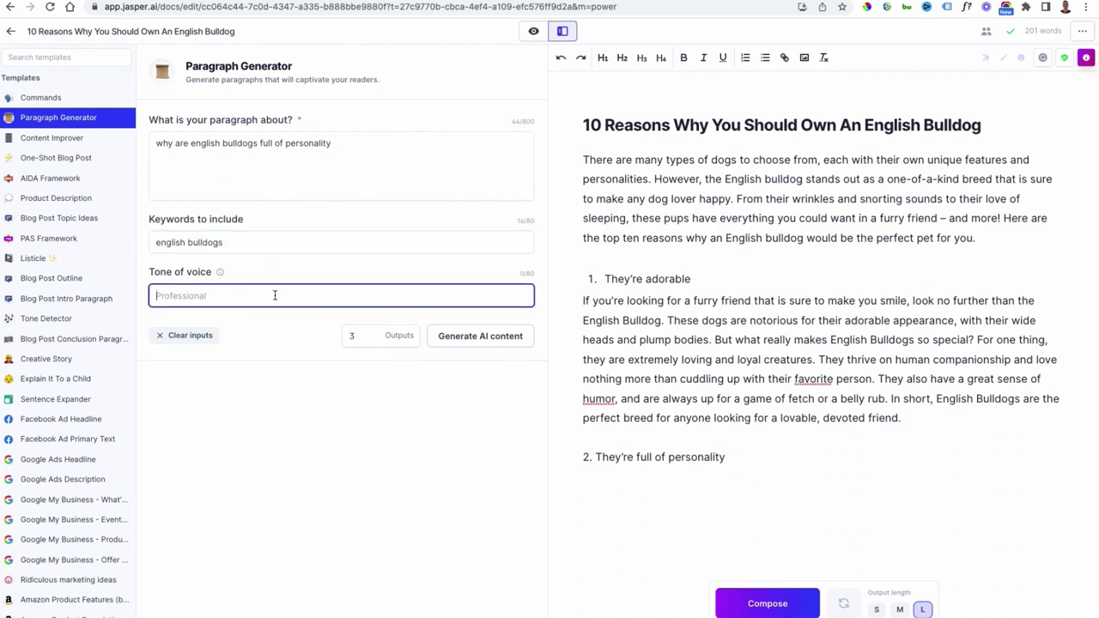
{"action": "type", "text": "witty"}
Generate three witty paragraphs on why English bulldogs are full of personality and review them.
{"action": "left_click", "coordinate": [495, 336]}
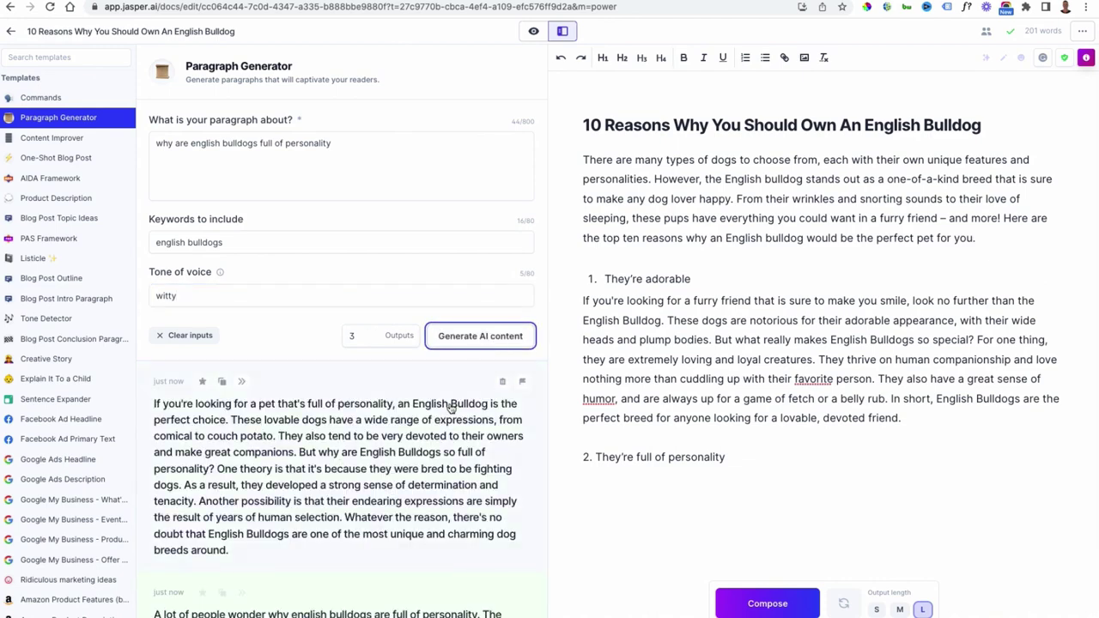
{"action": "scroll", "coordinate": [451, 404], "scroll_direction": "down", "scroll_amount": 3}
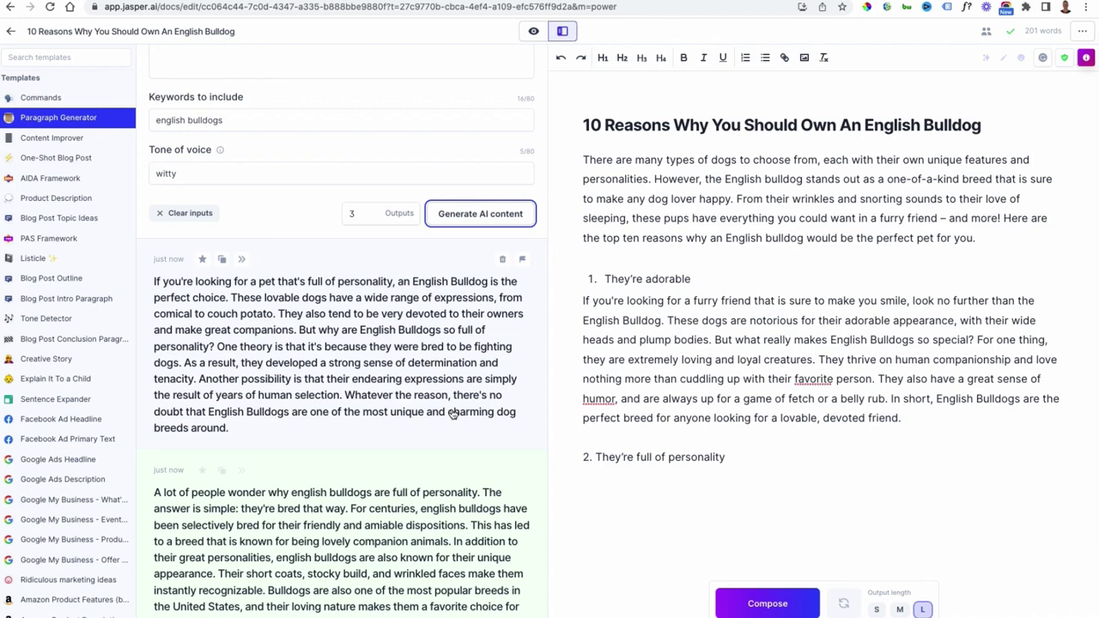
{"action": "scroll", "coordinate": [453, 414], "scroll_direction": "down", "scroll_amount": 1}
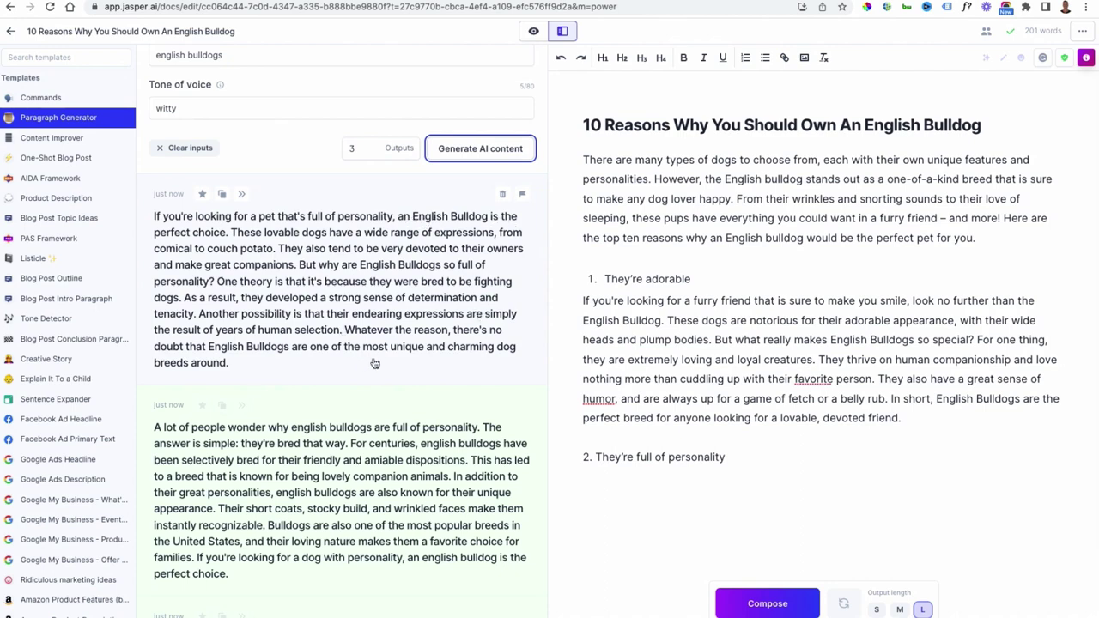
{"action": "scroll", "coordinate": [378, 365], "scroll_direction": "down", "scroll_amount": 4}
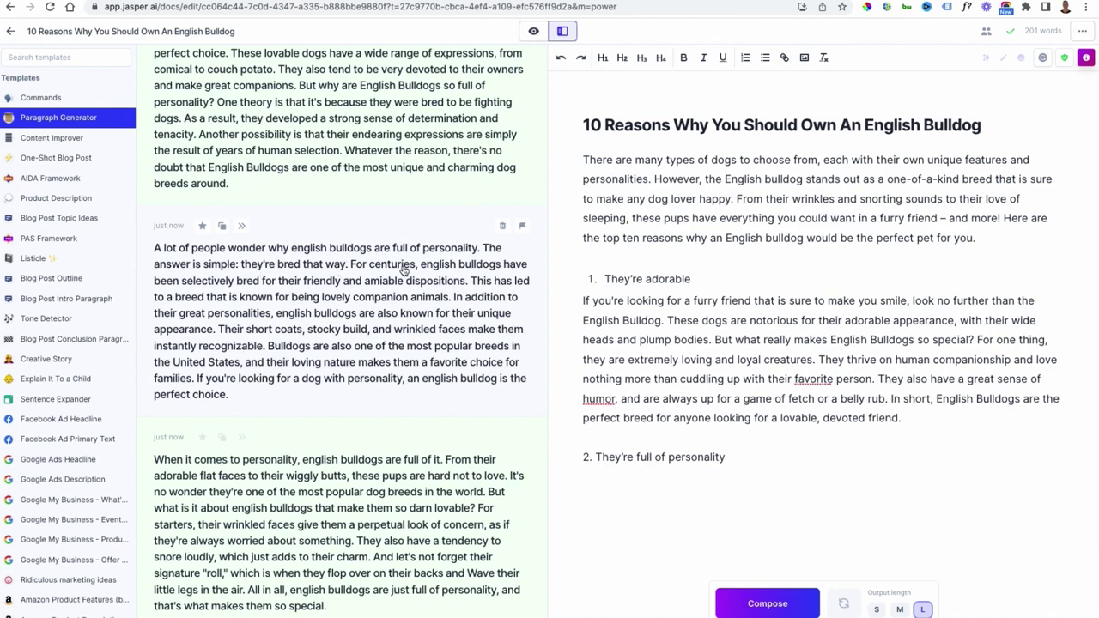
{"action": "scroll", "coordinate": [485, 295], "scroll_direction": "down", "scroll_amount": 2}
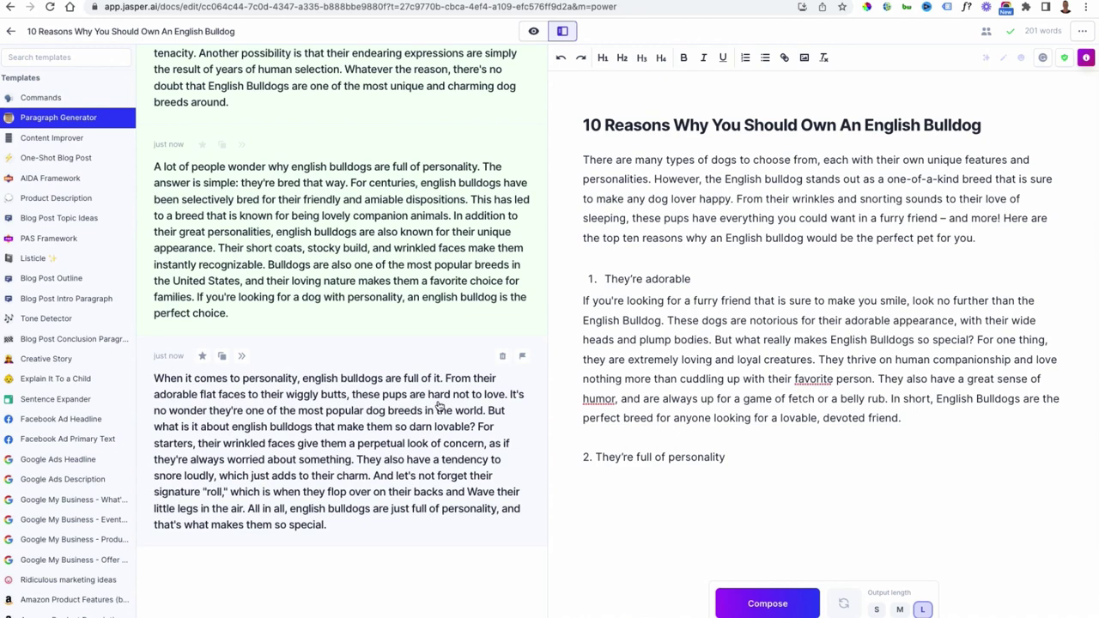
{"action": "scroll", "coordinate": [438, 404], "scroll_direction": "up", "scroll_amount": 5}
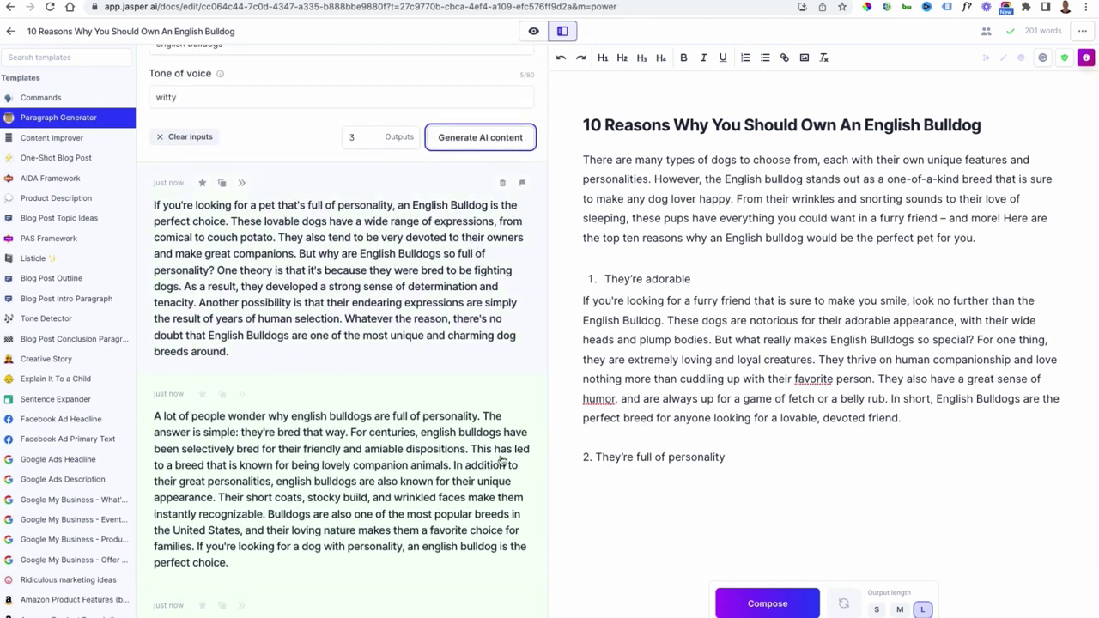
{"action": "left_click", "coordinate": [605, 478]}
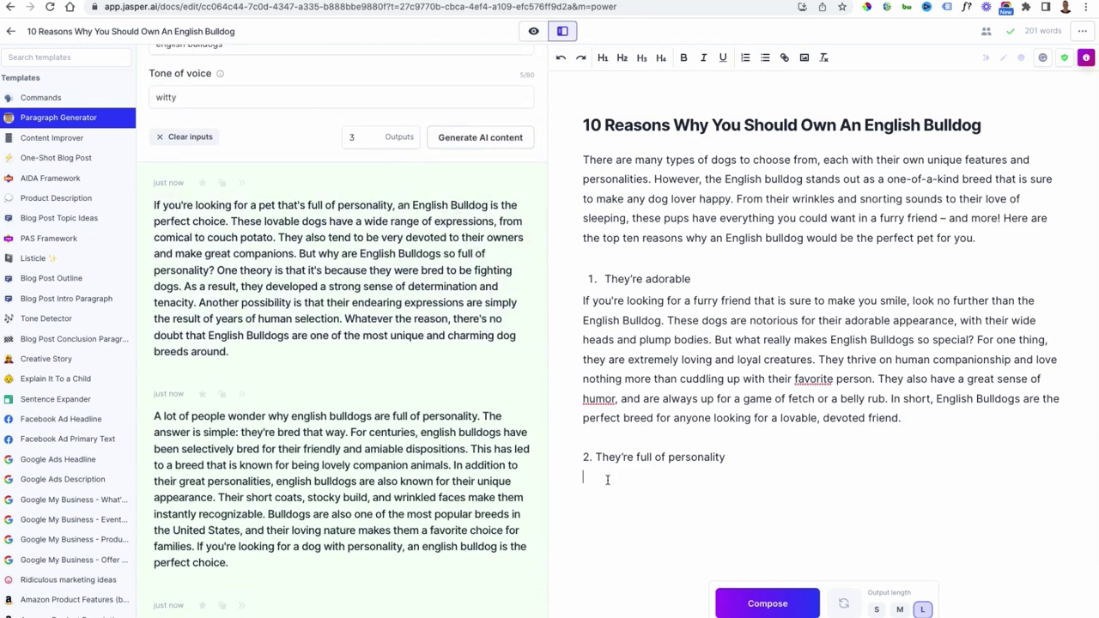
{"action": "left_click", "coordinate": [239, 184]}
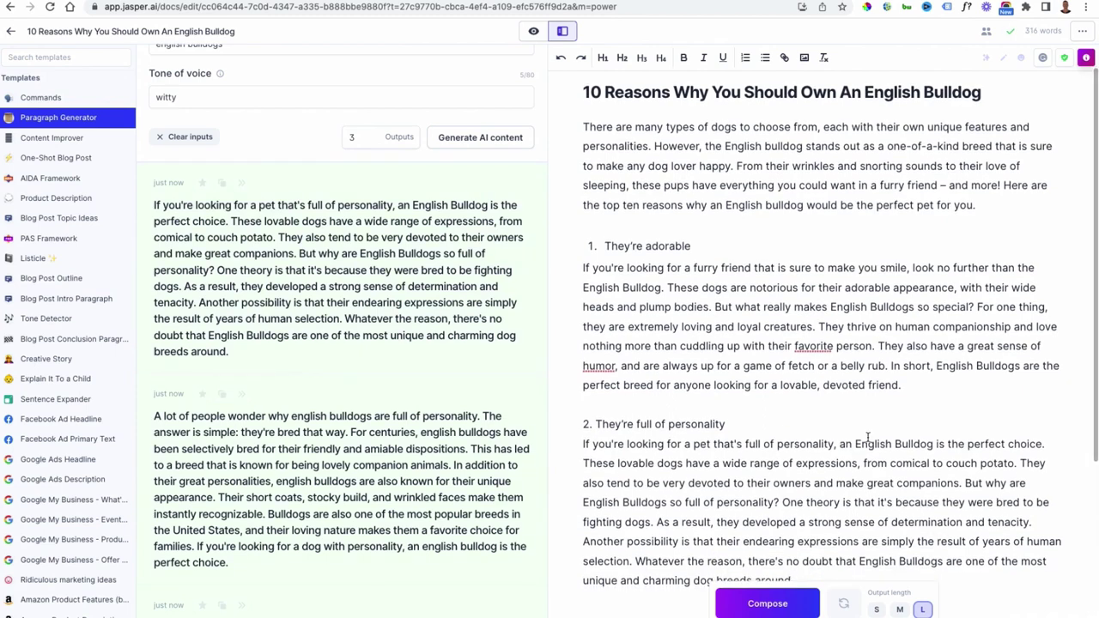
{"action": "left_click_drag", "start_coordinate": [855, 443], "coordinate": [581, 448]}
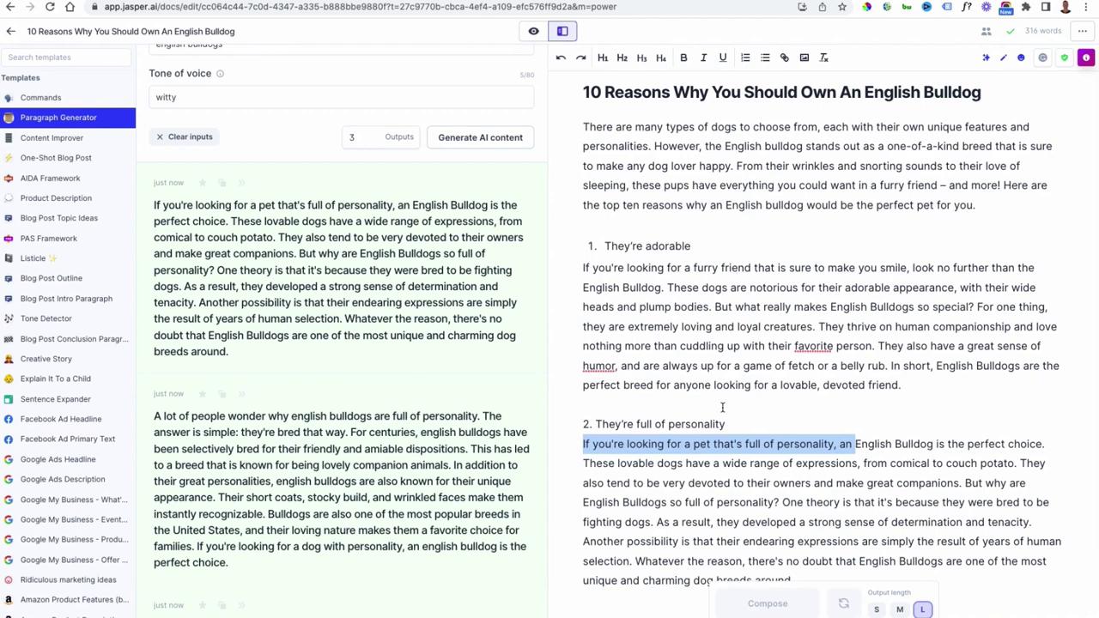
{"action": "key", "text": "BackSpace"}
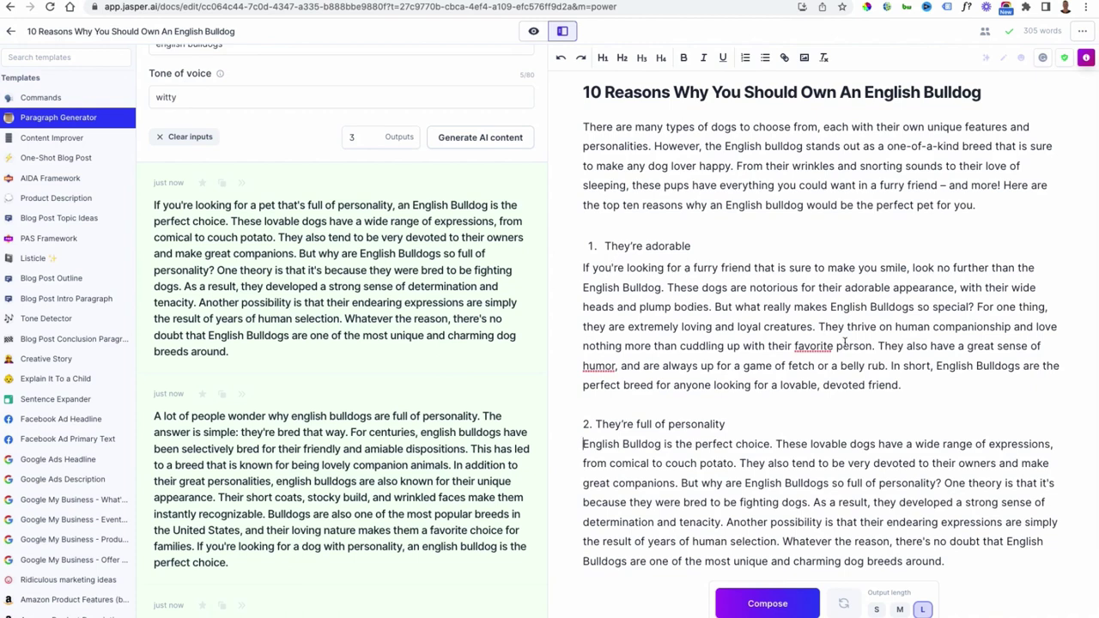
{"action": "scroll", "coordinate": [845, 342], "scroll_direction": "down", "scroll_amount": 3}
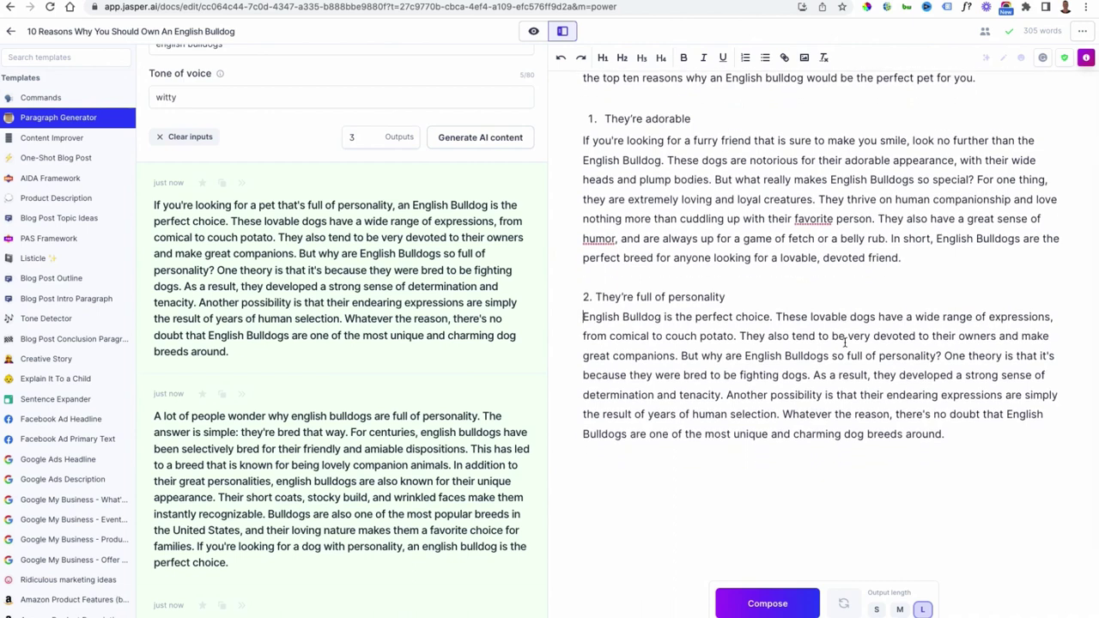
{"action": "scroll", "coordinate": [845, 343], "scroll_direction": "down", "scroll_amount": 2}
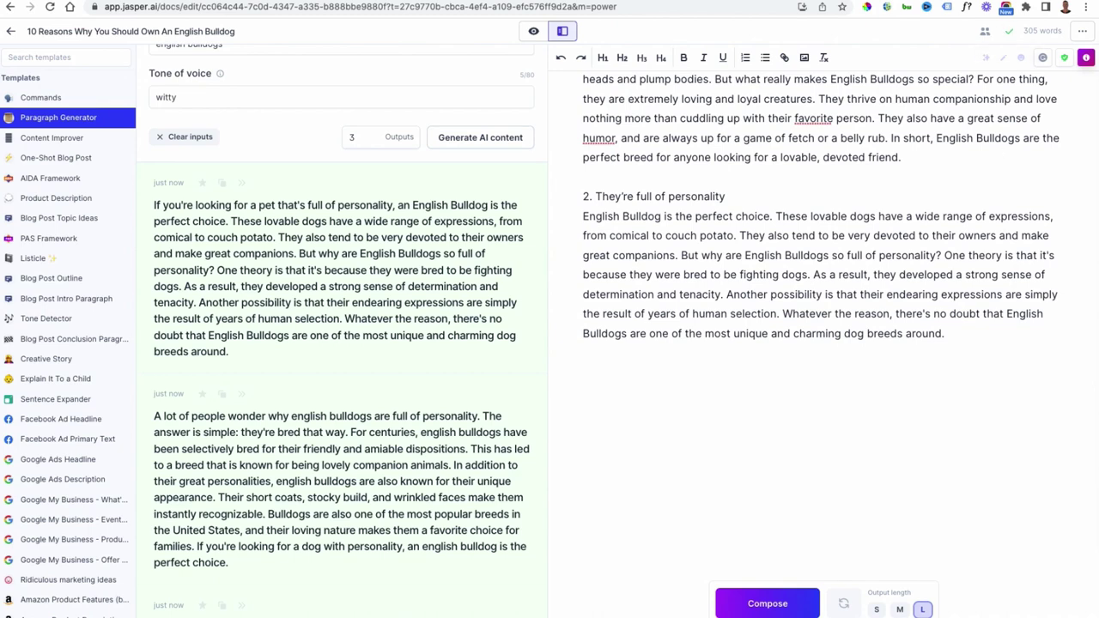
Select the heading '3. Bulldogs are one of the best dogs for children' on the Castlewood article.
{"action": "key", "text": "ctrl+Tab"}
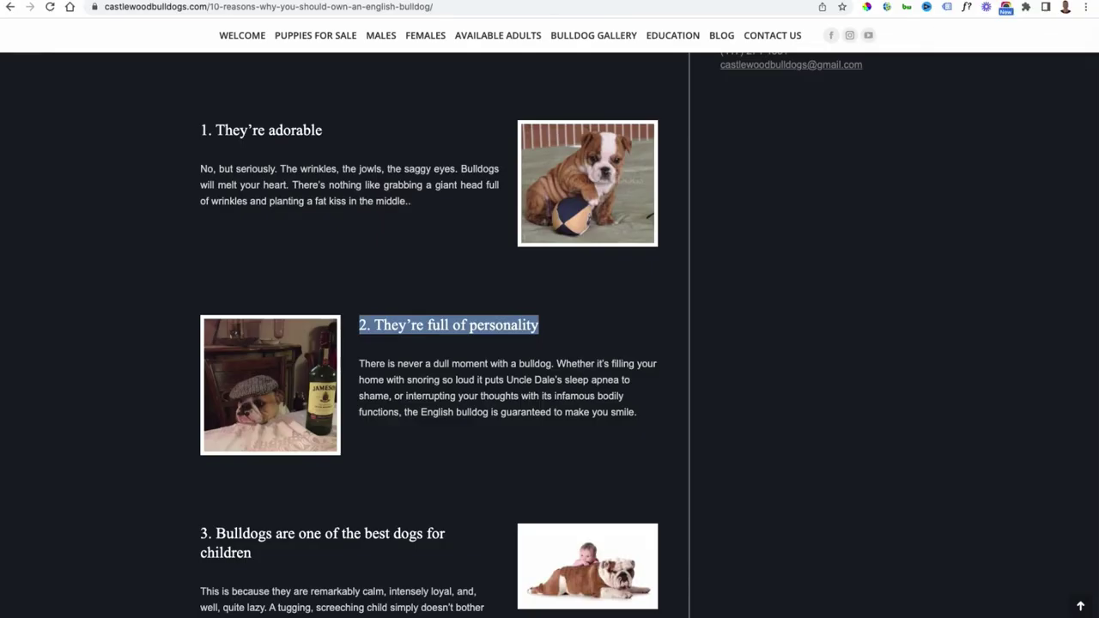
{"action": "scroll", "coordinate": [412, 379], "scroll_direction": "down", "scroll_amount": 3}
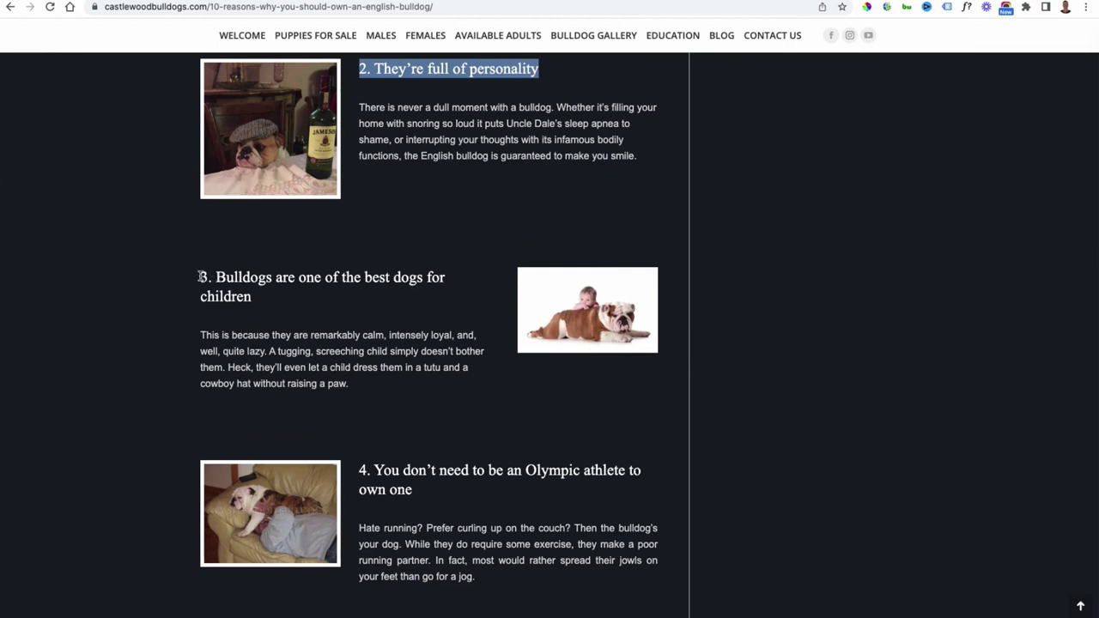
{"action": "left_click_drag", "start_coordinate": [198, 277], "coordinate": [262, 292]}
{"action": "key", "text": "ctrl+c"}
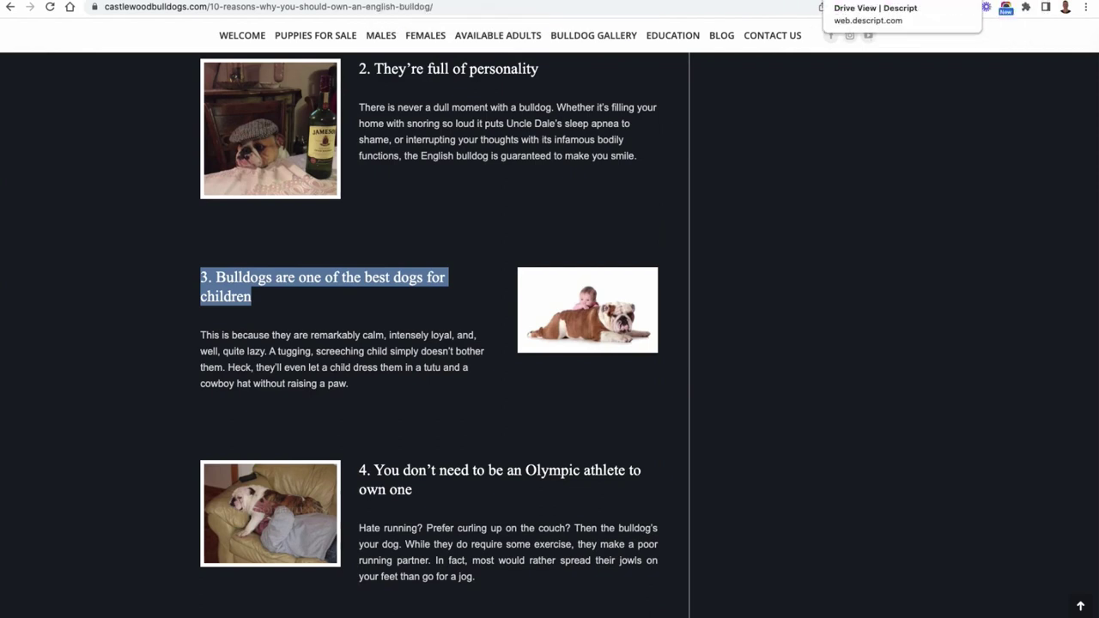
Paste heading 3 into the Jasper draft, add a new line, and select the heading wording.
{"action": "left_click", "coordinate": [726, 0]}
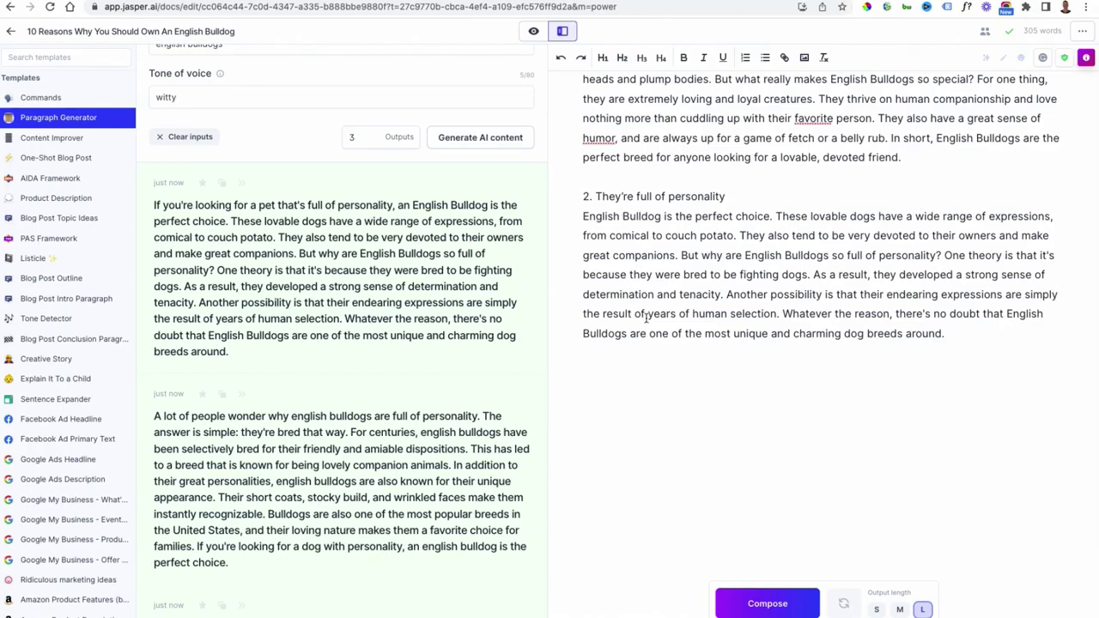
{"action": "key", "text": "ctrl+v"}
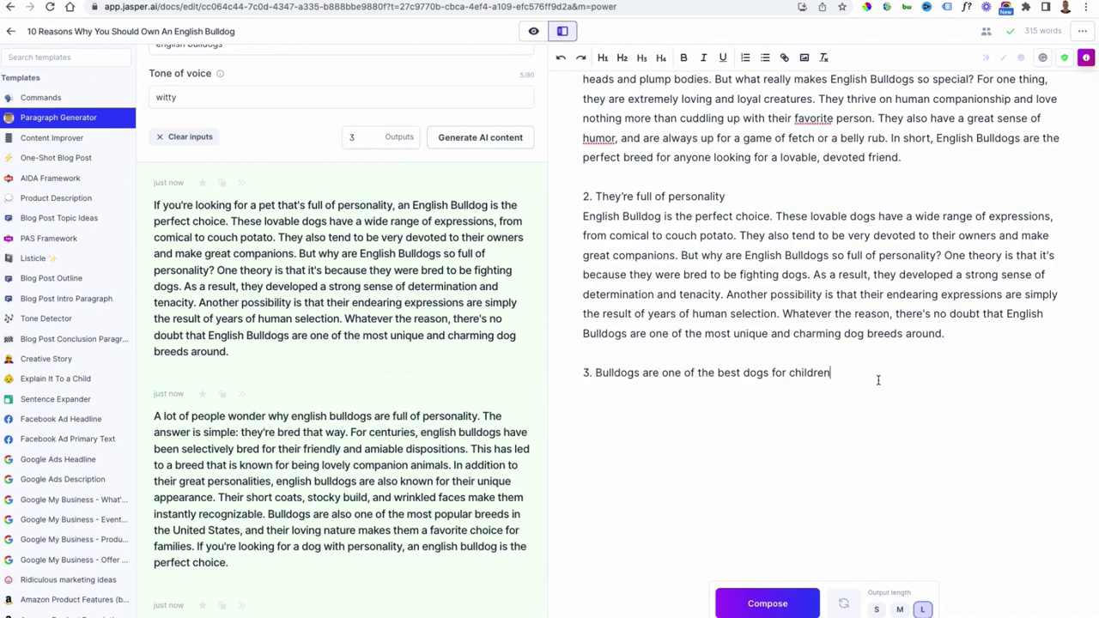
{"action": "key", "text": "Return"}
{"action": "left_click_drag", "start_coordinate": [596, 371], "coordinate": [831, 373]}
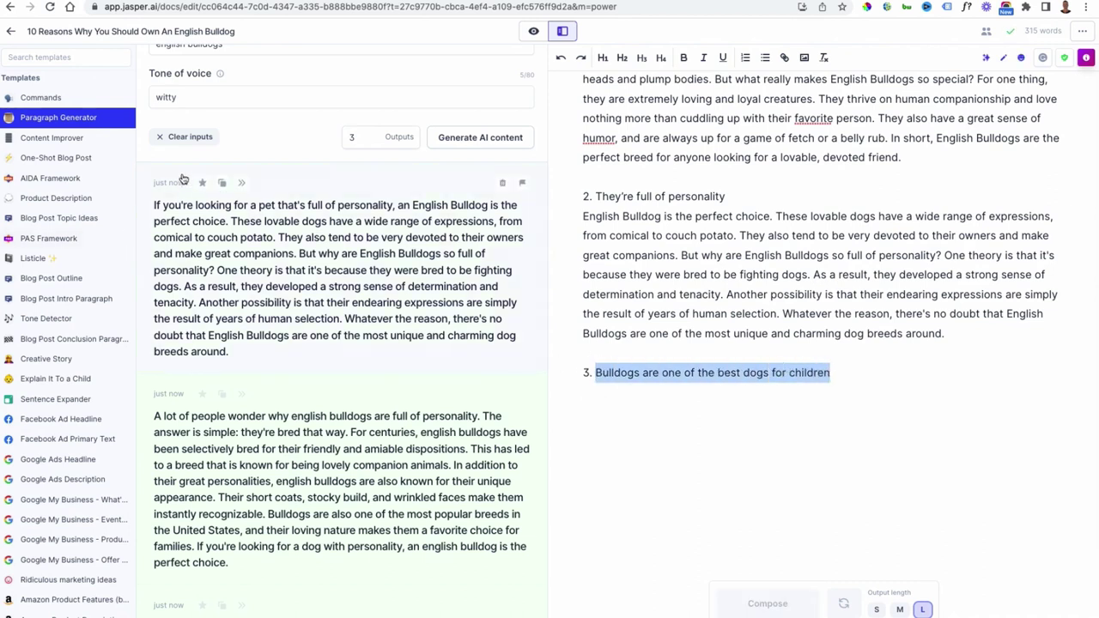
Discard all the old generated paragraphs from the output panel.
{"action": "scroll", "coordinate": [455, 230], "scroll_direction": "up", "scroll_amount": 1}
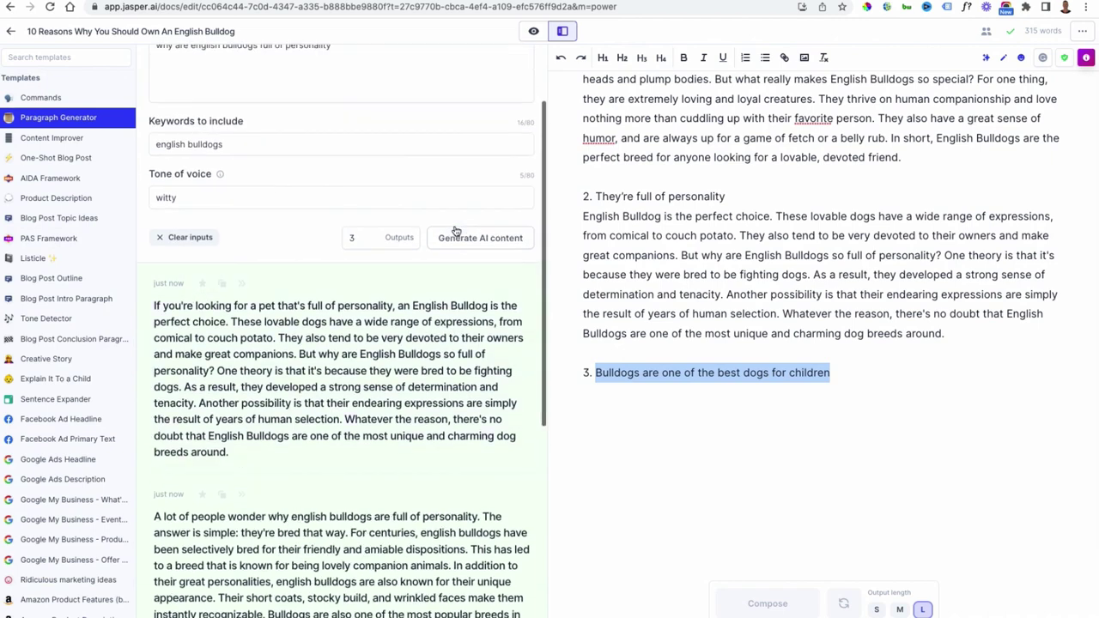
{"action": "left_click", "coordinate": [503, 287]}
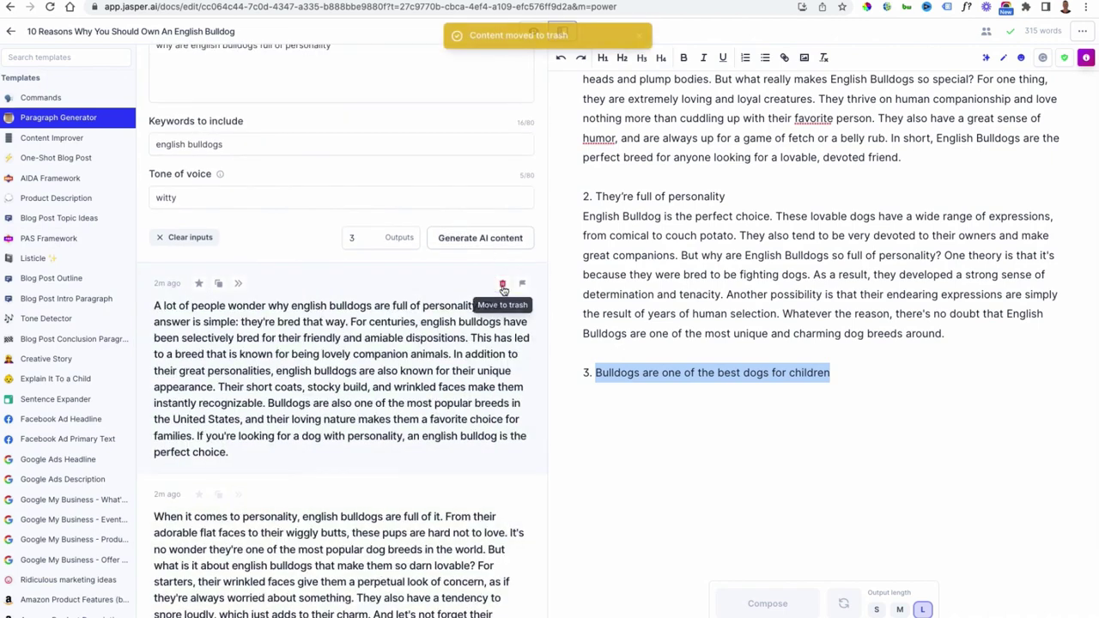
{"action": "left_click", "coordinate": [503, 287]}
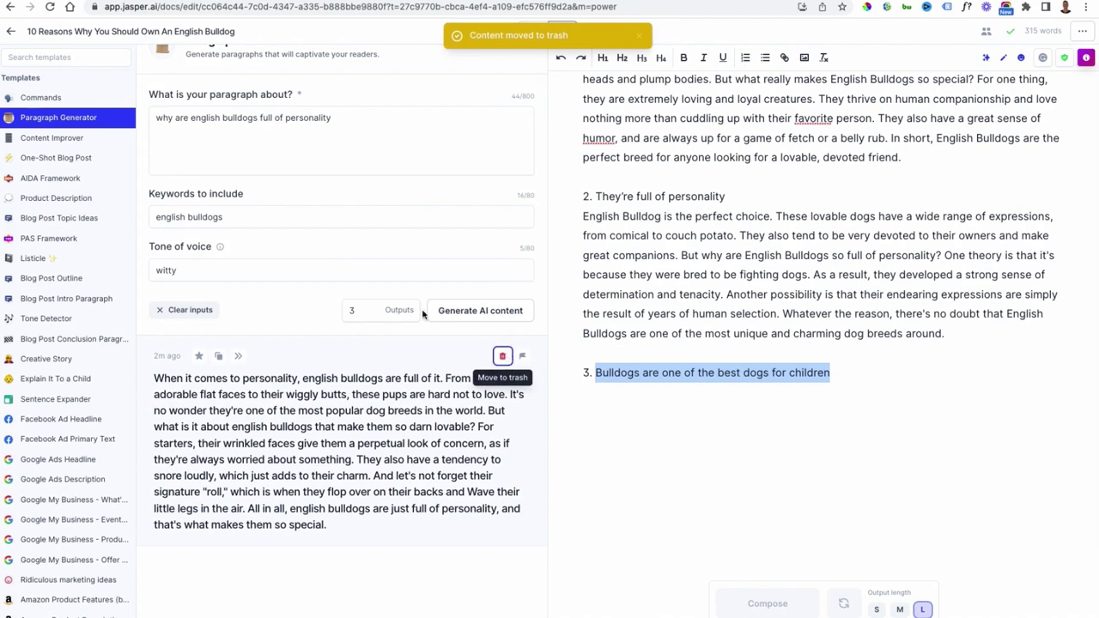
{"action": "left_click", "coordinate": [507, 357]}
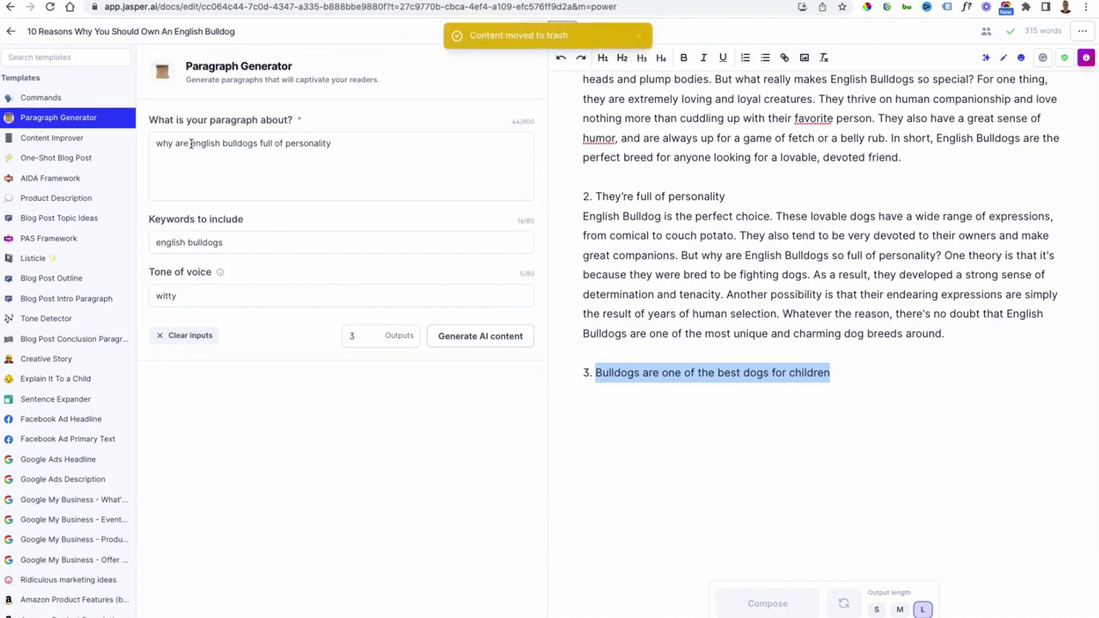
Replace 'full of personality' in the topic with the children heading wording and generate three paragraphs.
{"action": "left_click_drag", "start_coordinate": [260, 144], "coordinate": [332, 145]}
{"action": "type", "text": "one of the best dogs for children"}
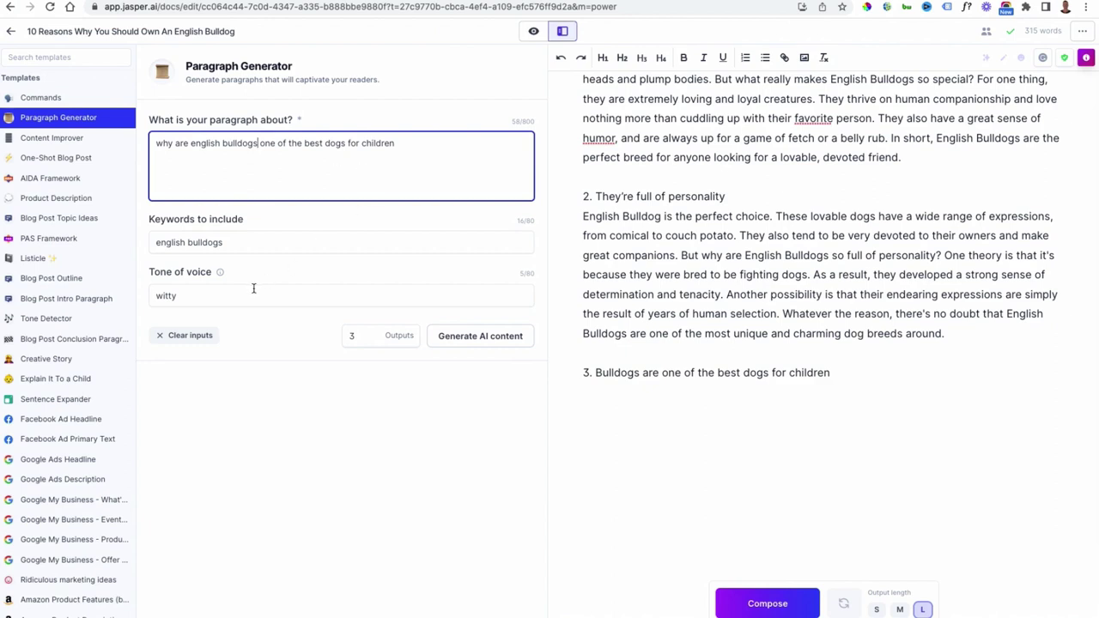
{"action": "left_click", "coordinate": [473, 344]}
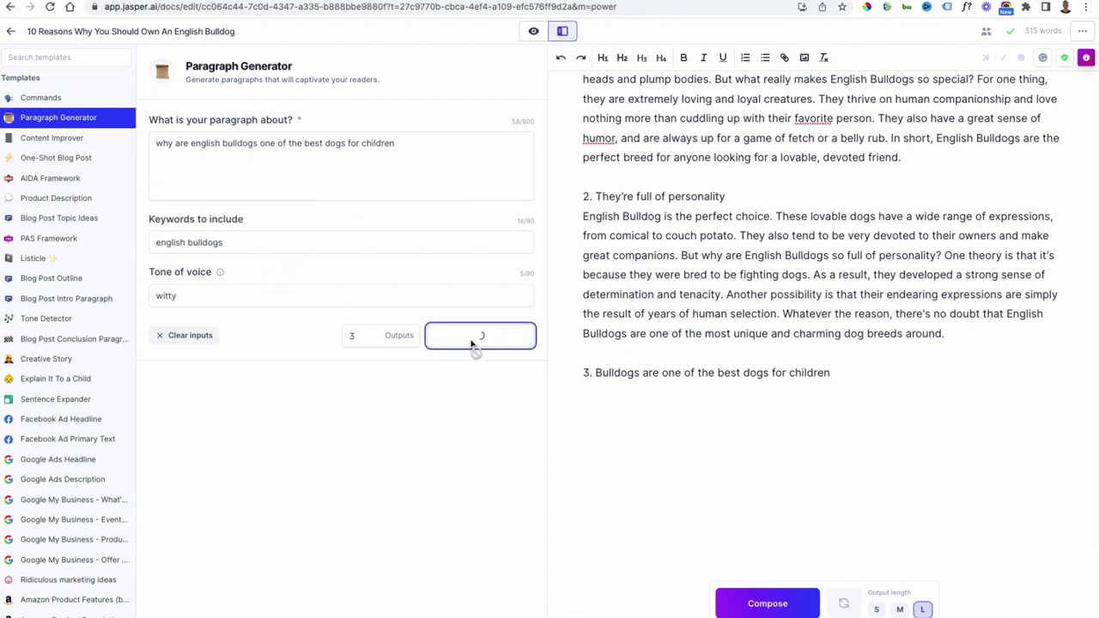
{"action": "scroll", "coordinate": [466, 402], "scroll_direction": "down", "scroll_amount": 4}
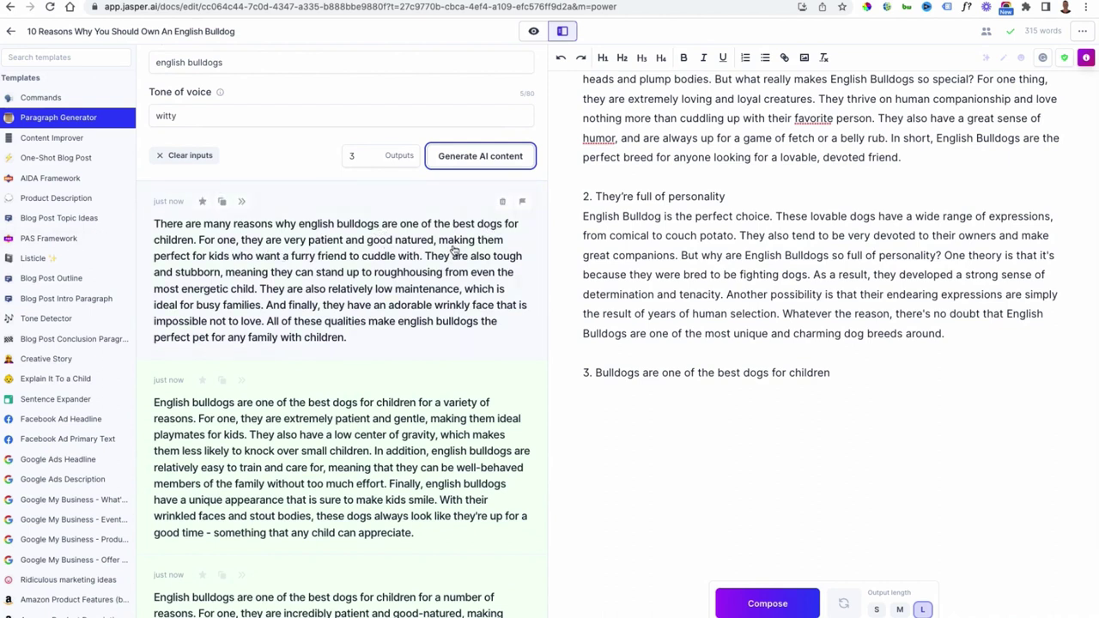
{"action": "scroll", "coordinate": [441, 290], "scroll_direction": "down", "scroll_amount": 2}
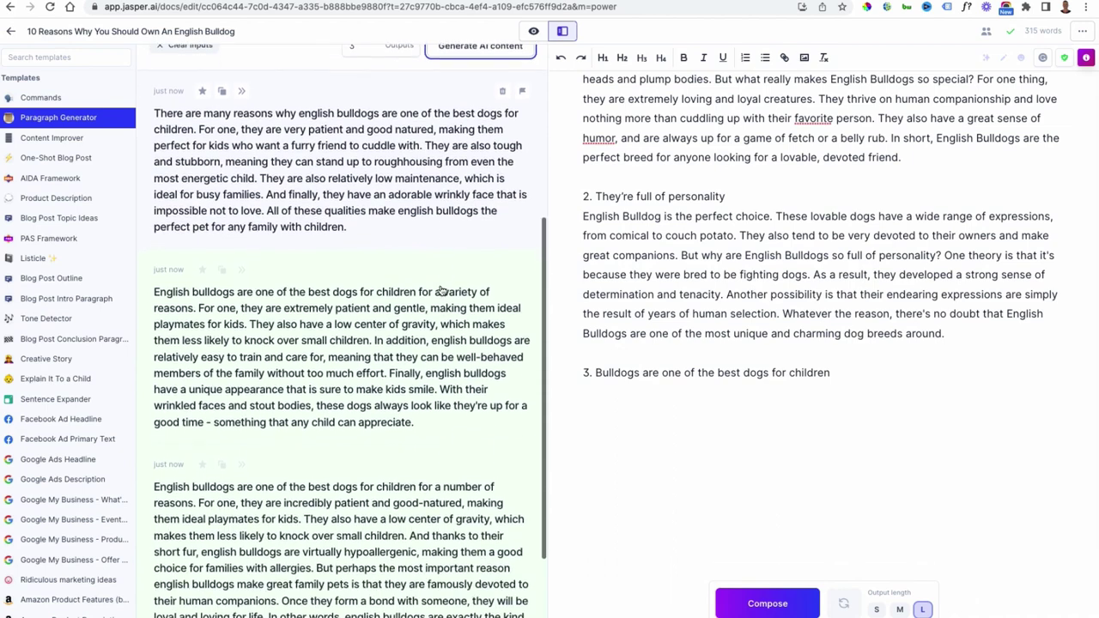
{"action": "scroll", "coordinate": [441, 290], "scroll_direction": "down", "scroll_amount": 1}
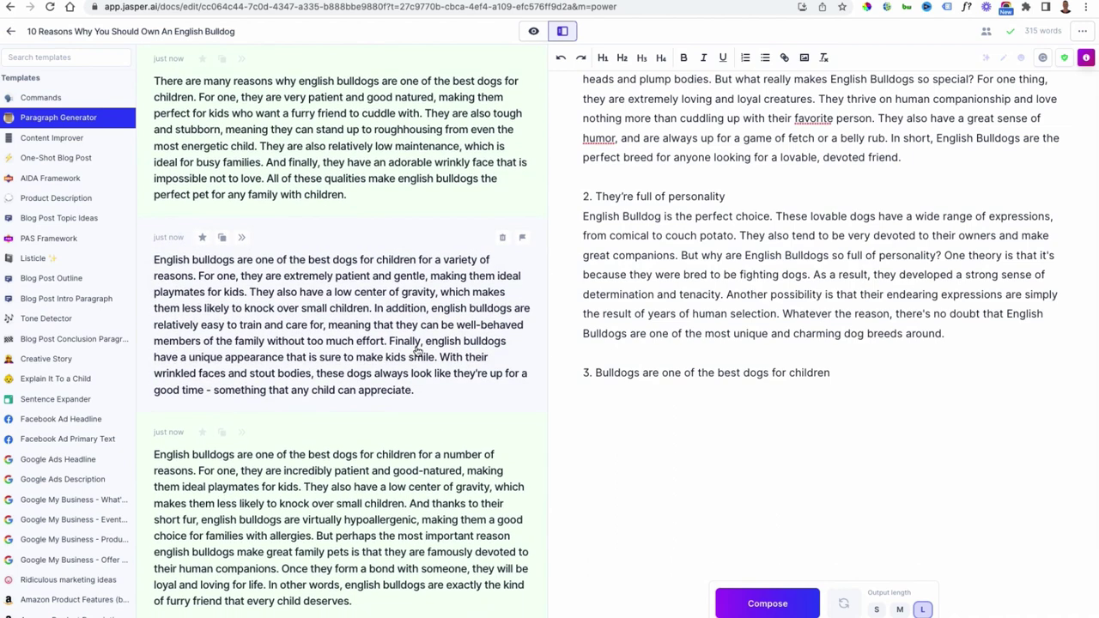
{"action": "scroll", "coordinate": [417, 350], "scroll_direction": "down", "scroll_amount": 1}
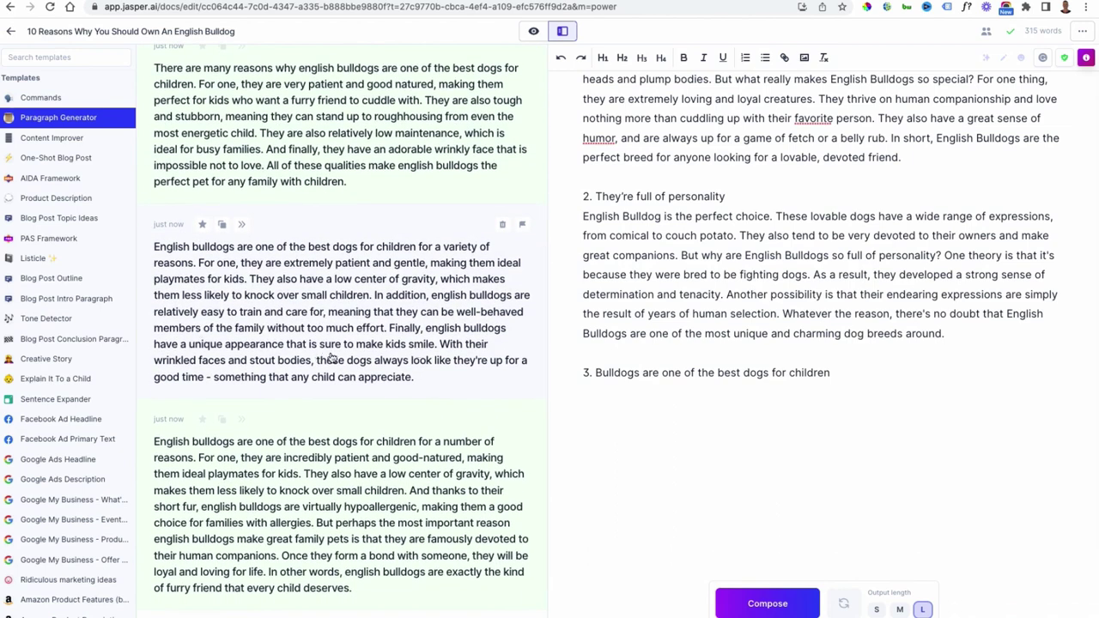
{"action": "scroll", "coordinate": [418, 356], "scroll_direction": "up", "scroll_amount": 3}
{"action": "left_click", "coordinate": [599, 392]}
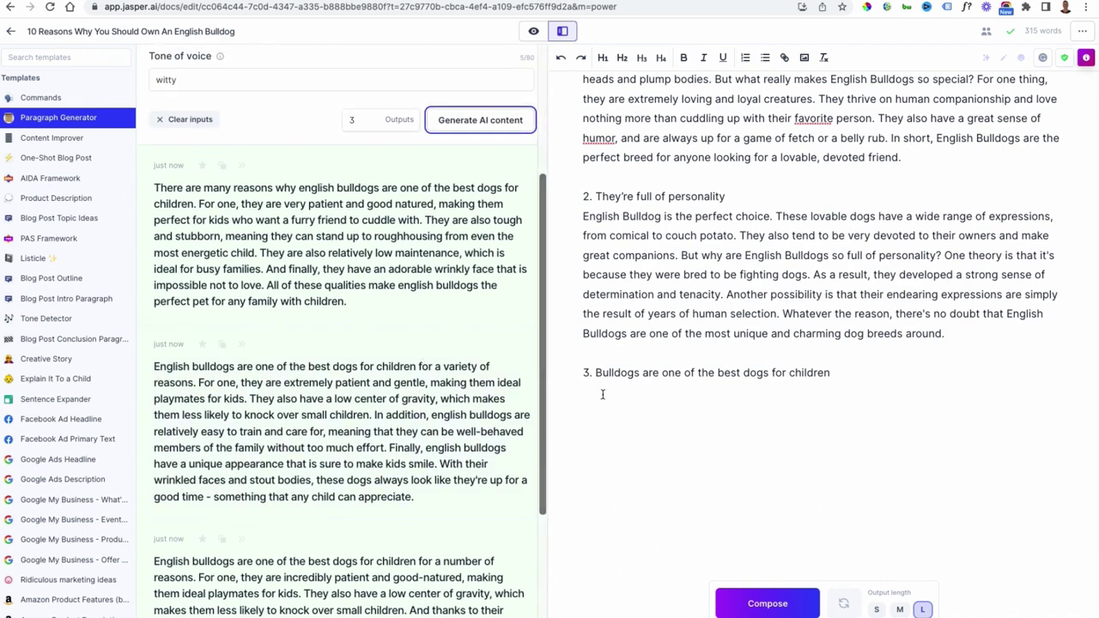
Insert the first children paragraph under heading 3 and add an empty line after it.
{"action": "left_click", "coordinate": [242, 166]}
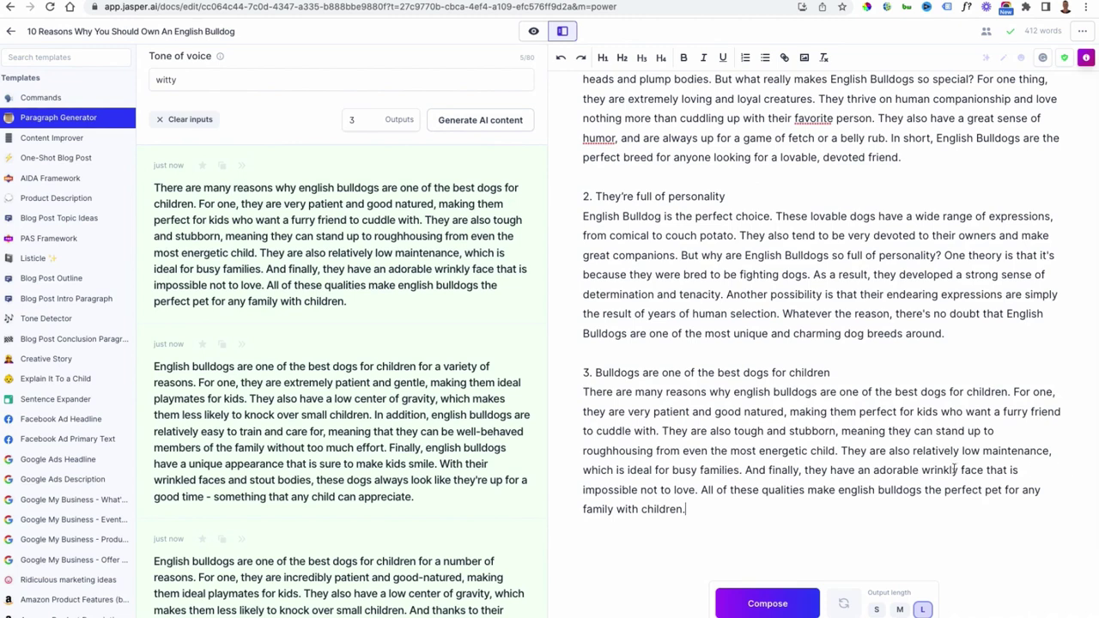
{"action": "scroll", "coordinate": [925, 442], "scroll_direction": "down", "scroll_amount": 2}
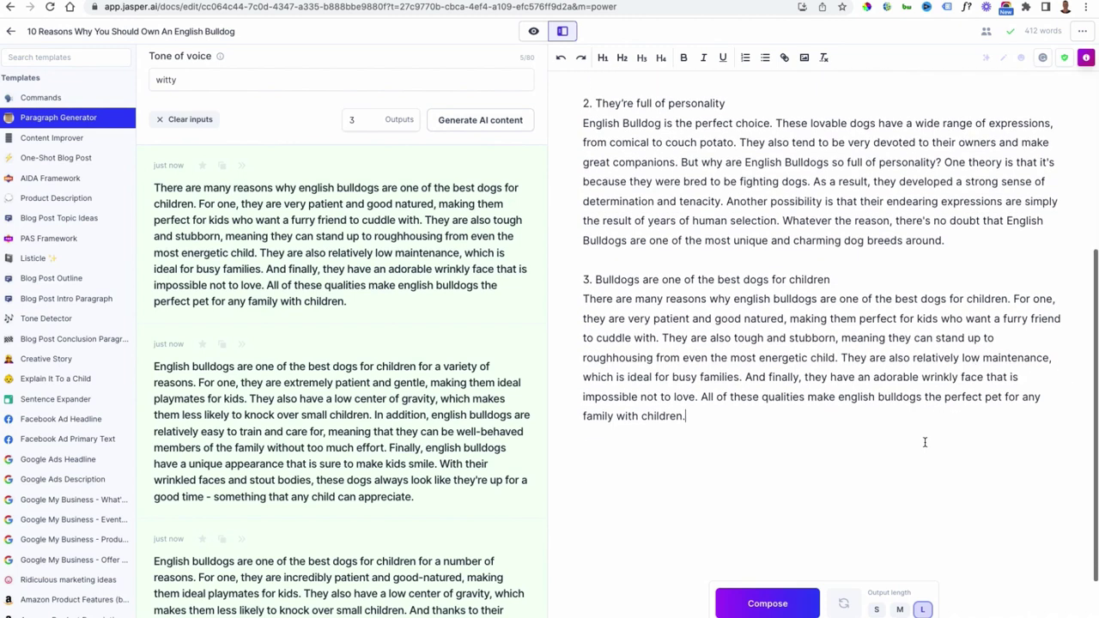
{"action": "key", "text": "Return"}
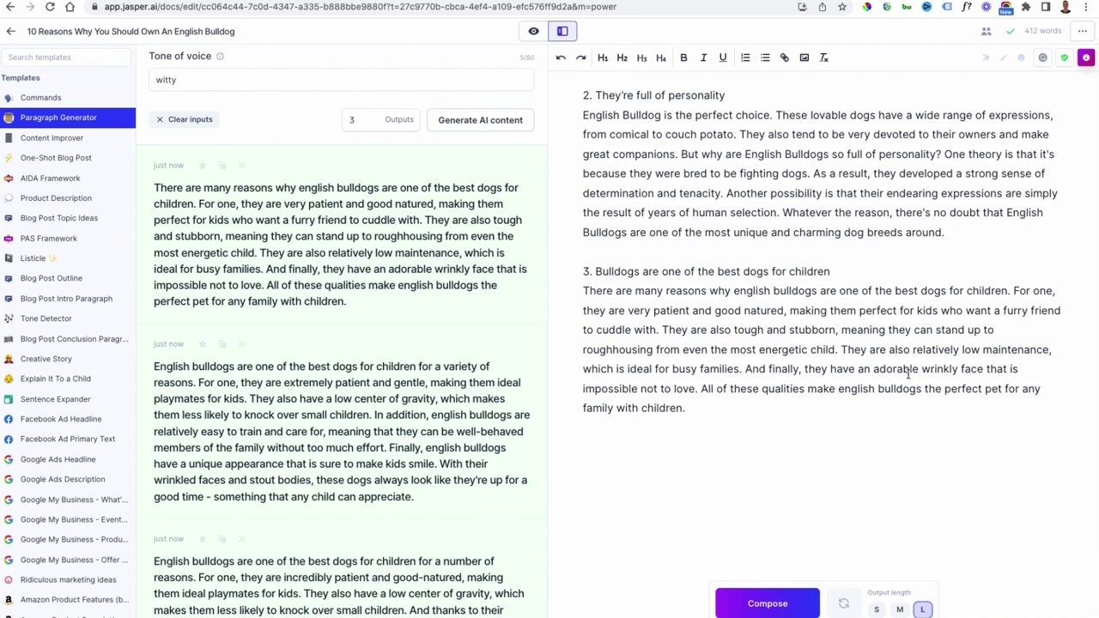
{"action": "scroll", "coordinate": [907, 375], "scroll_direction": "up", "scroll_amount": 5}
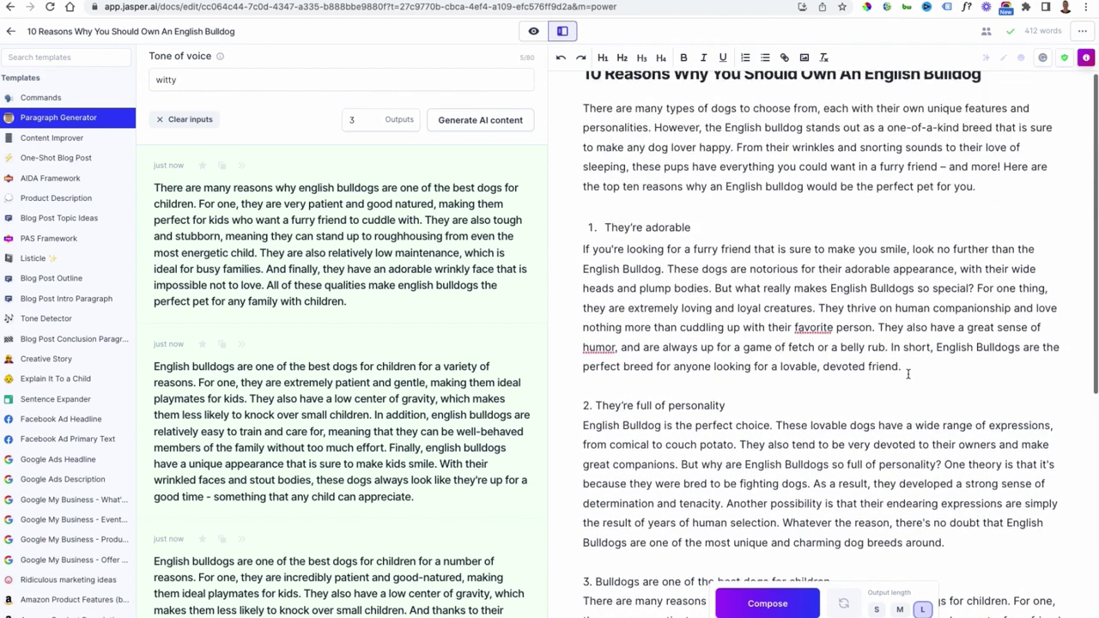
{"action": "scroll", "coordinate": [907, 374], "scroll_direction": "down", "scroll_amount": 2}
{"action": "scroll", "coordinate": [907, 374], "scroll_direction": "down", "scroll_amount": 4}
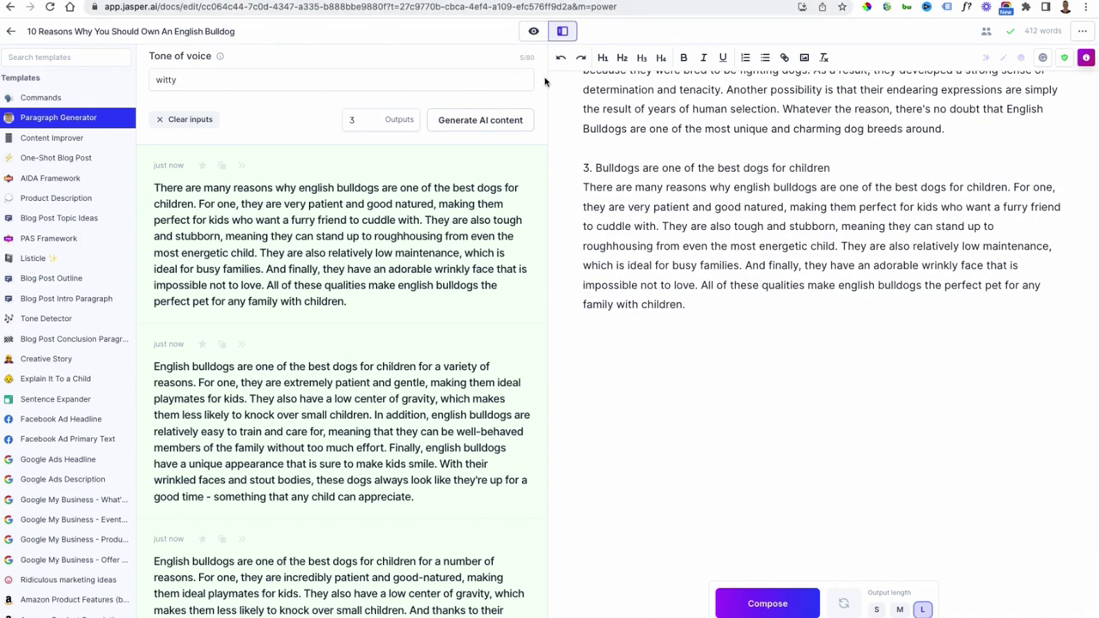
Turn on focus mode for a wider Jasper editor.
{"action": "left_click", "coordinate": [533, 33]}
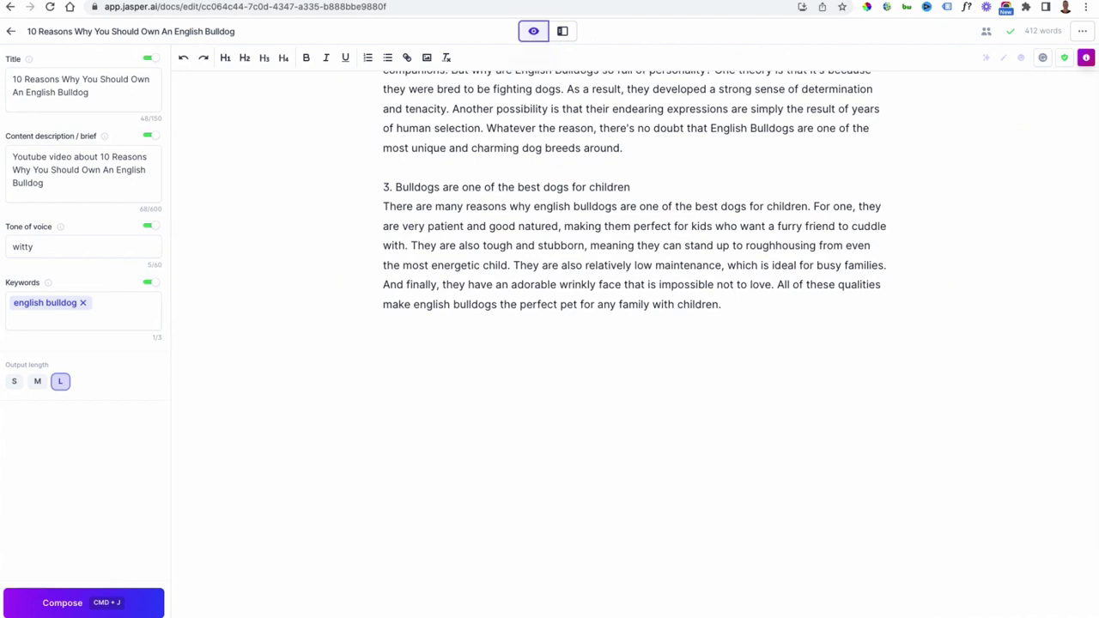
{"action": "key", "text": "super+Tab"}
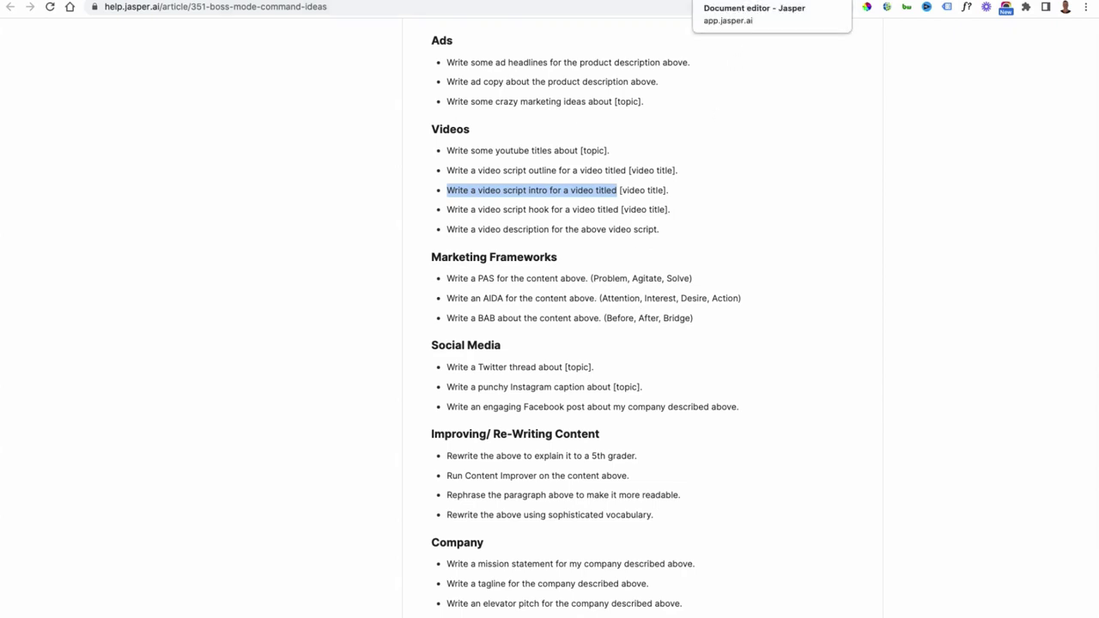
{"action": "key", "text": "ctrl+shift+Tab"}
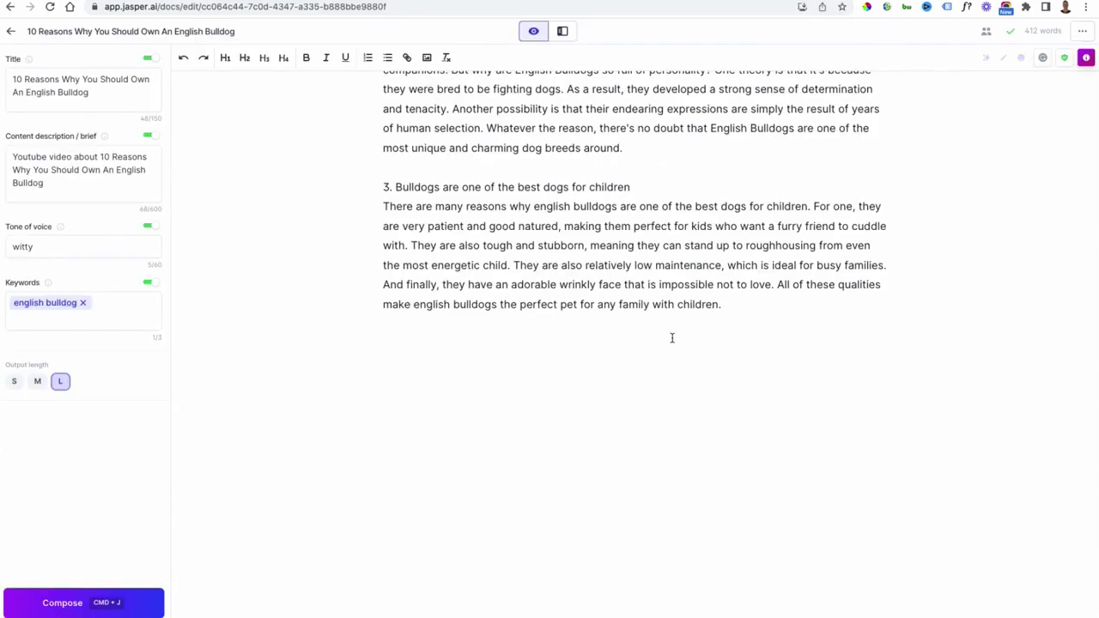
Compose from the prompt 'Generate conclusion for the above content with CTA to subscribe to my channel'.
{"action": "left_click", "coordinate": [441, 338]}
{"action": "type", "text": "Generate conclusion for the above with CTA to subscribe to my channel"}
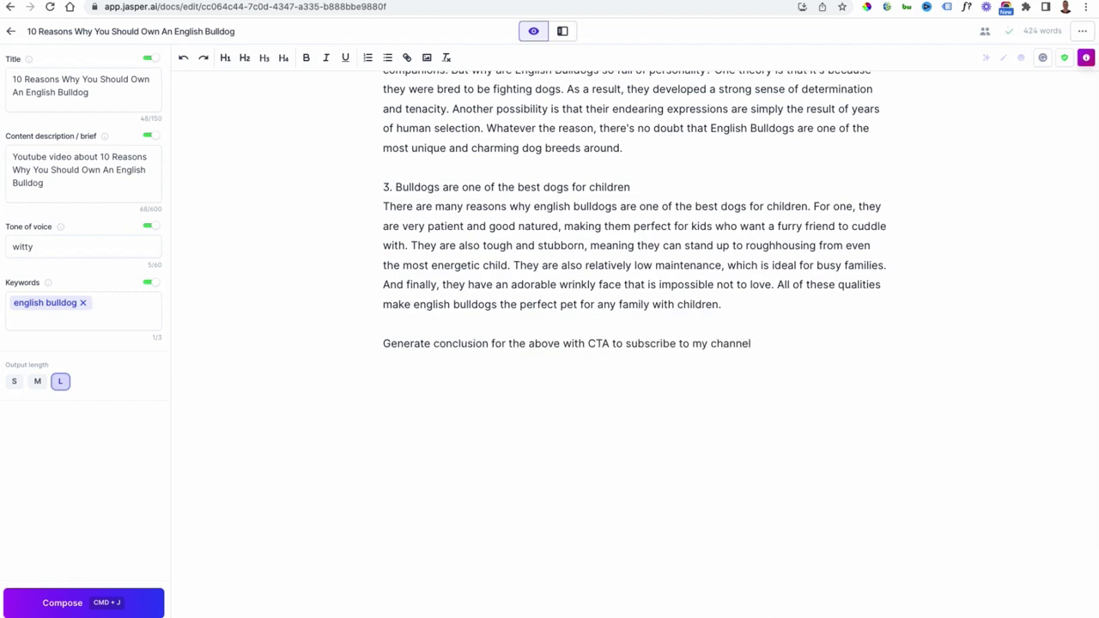
{"action": "left_click", "coordinate": [564, 344]}
{"action": "type", "text": "content"}
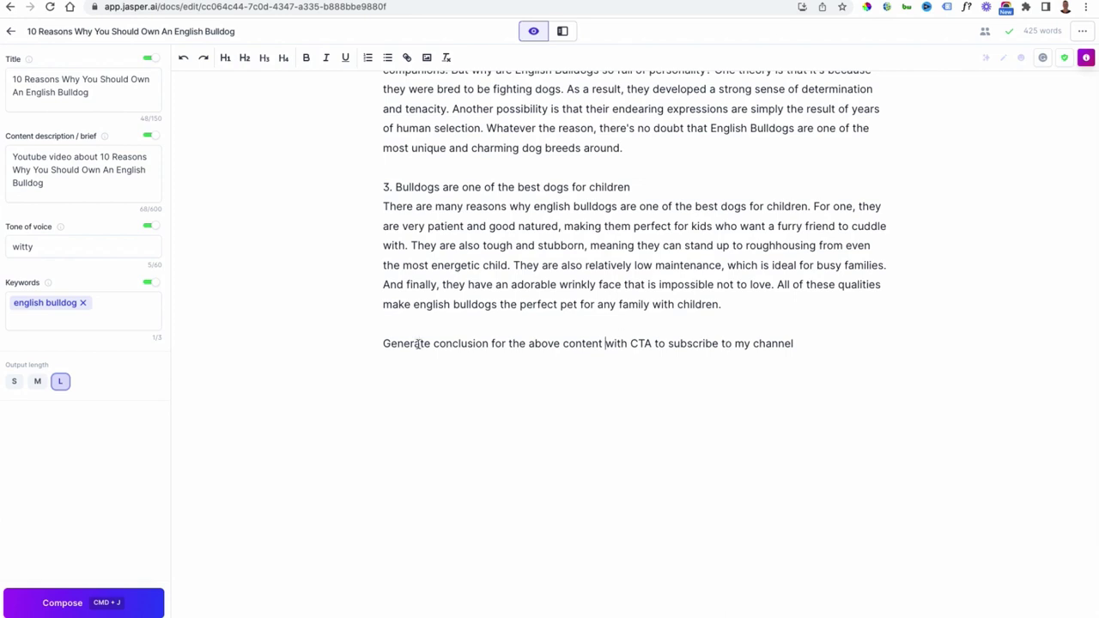
{"action": "left_click_drag", "start_coordinate": [382, 343], "coordinate": [807, 342]}
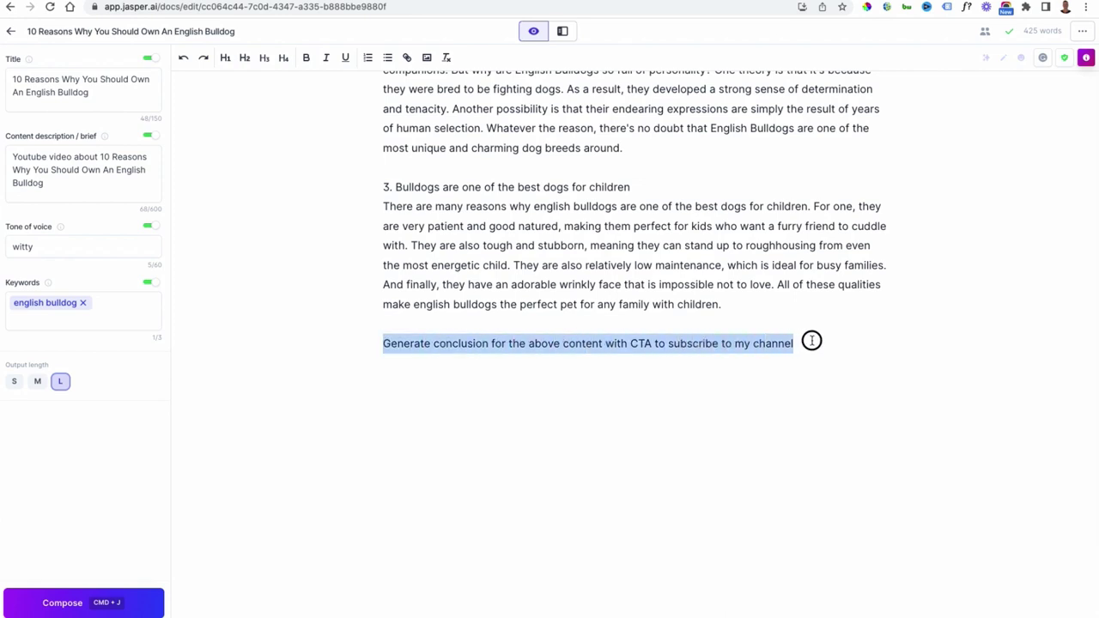
{"action": "left_click", "coordinate": [40, 592]}
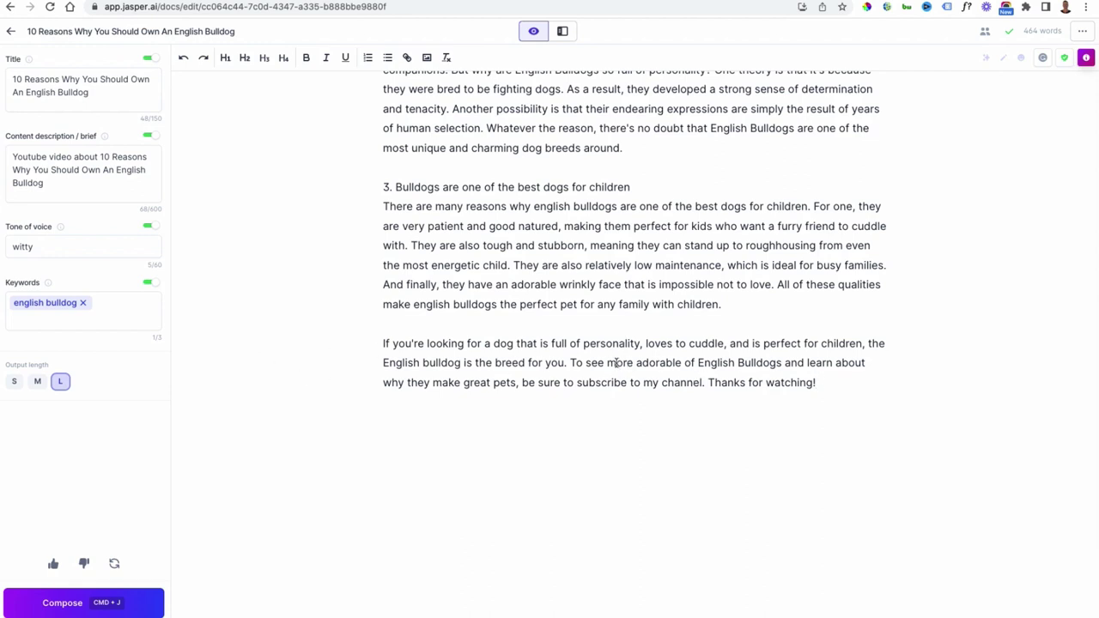
{"action": "left_click_drag", "start_coordinate": [378, 344], "coordinate": [876, 392]}
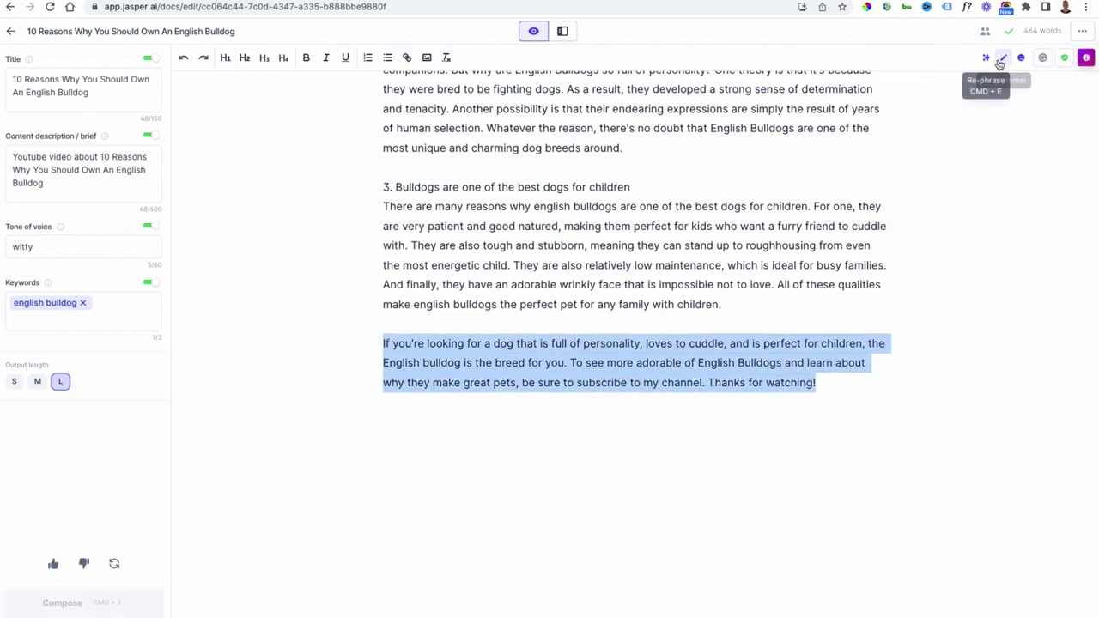
{"action": "left_click", "coordinate": [987, 58]}
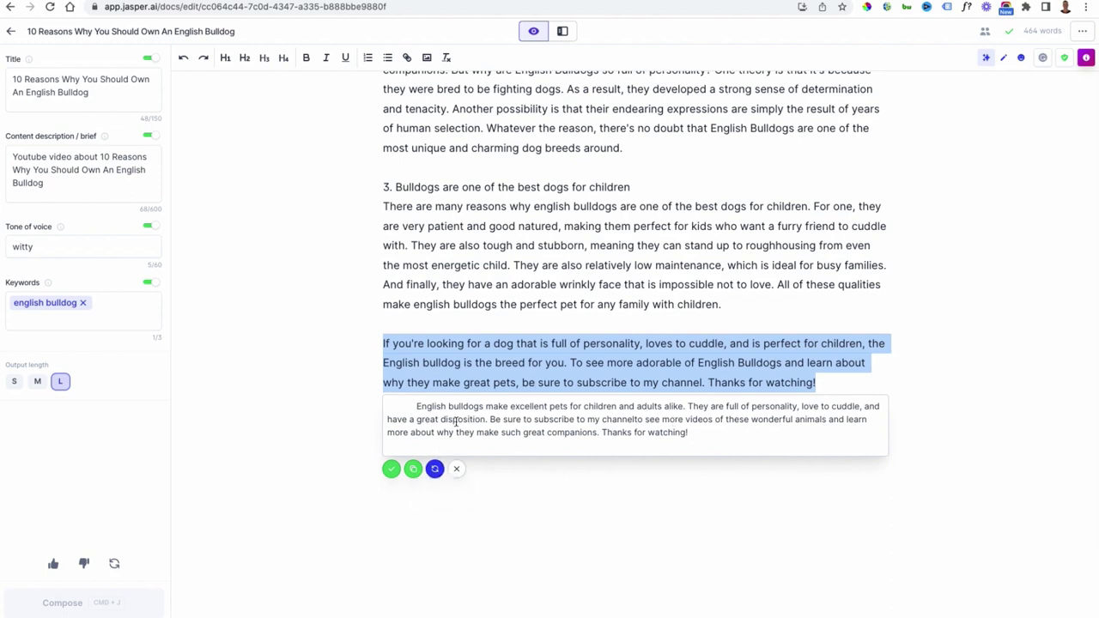
{"action": "left_click", "coordinate": [456, 469]}
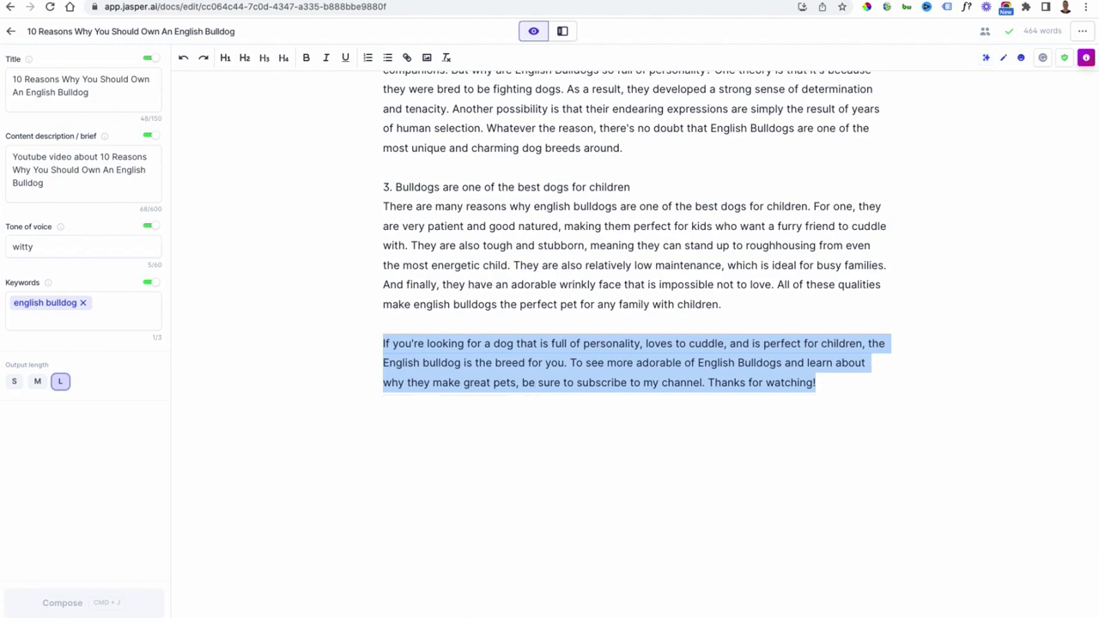
{"action": "key", "text": "ctrl+Tab"}
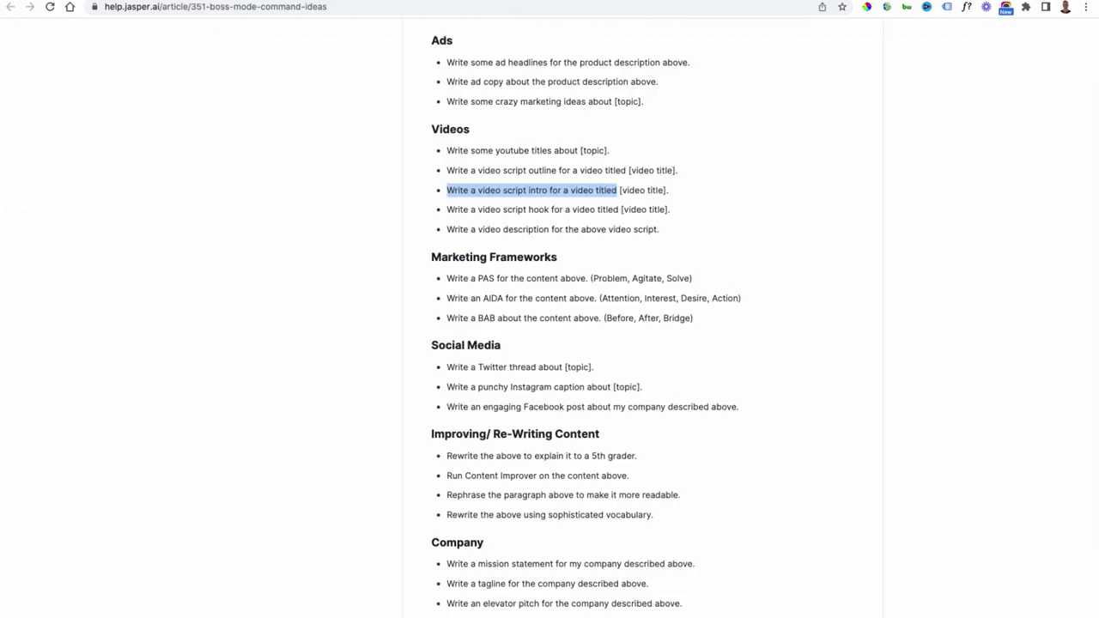
{"action": "scroll", "coordinate": [749, 276], "scroll_direction": "down", "scroll_amount": 5}
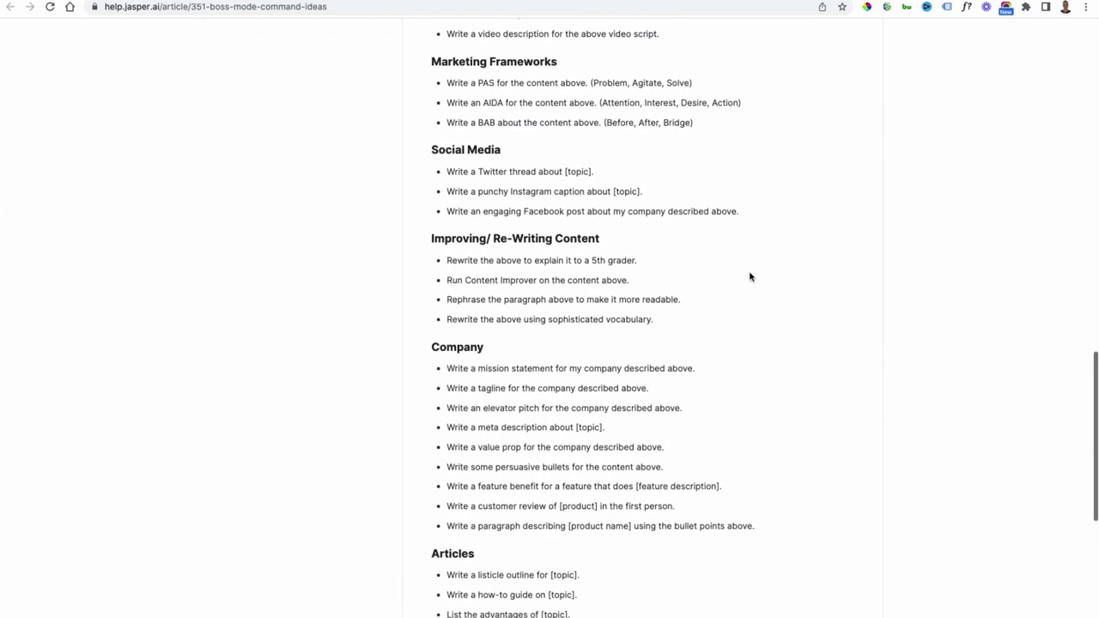
{"action": "scroll", "coordinate": [750, 277], "scroll_direction": "up", "scroll_amount": 5}
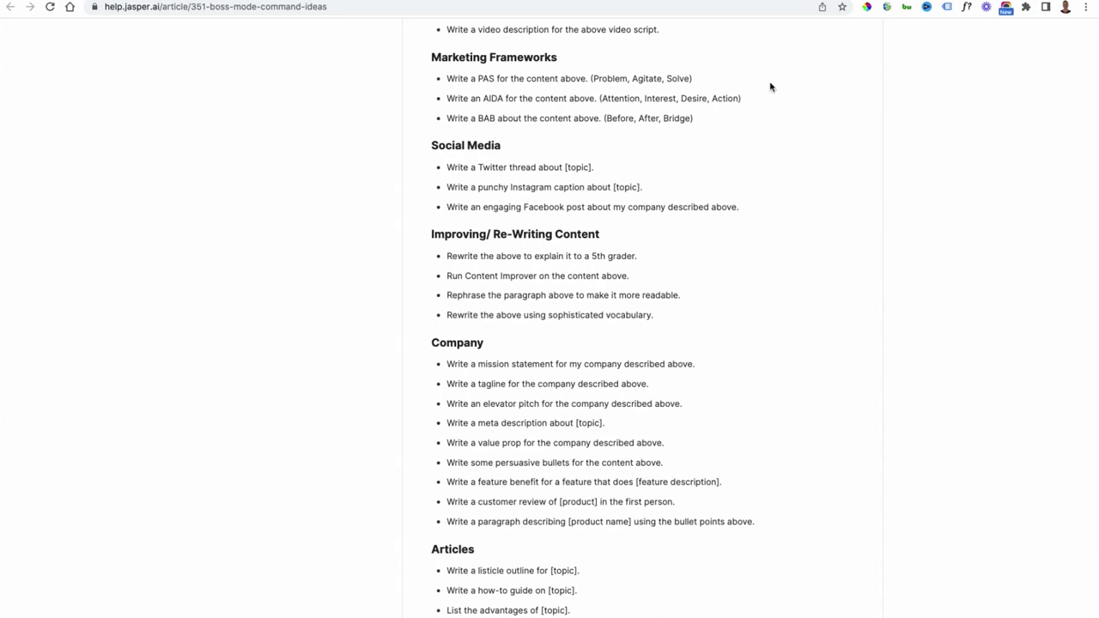
{"action": "left_click", "coordinate": [730, 6]}
{"action": "left_click", "coordinate": [831, 396]}
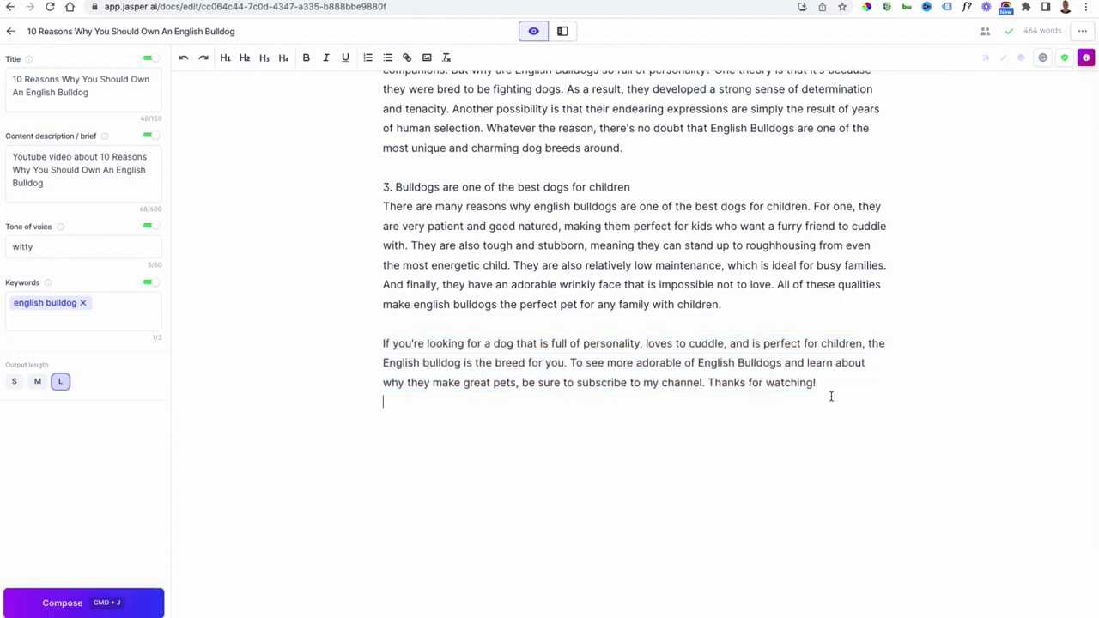
{"action": "scroll", "coordinate": [709, 419], "scroll_direction": "up", "scroll_amount": 5}
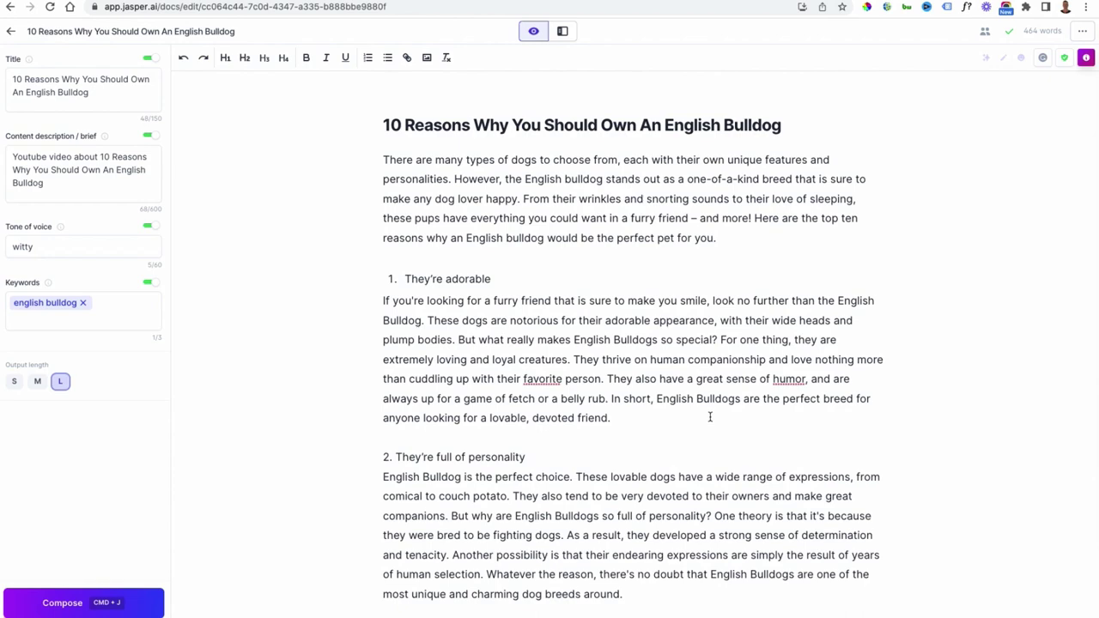
{"action": "scroll", "coordinate": [710, 417], "scroll_direction": "down", "scroll_amount": 5}
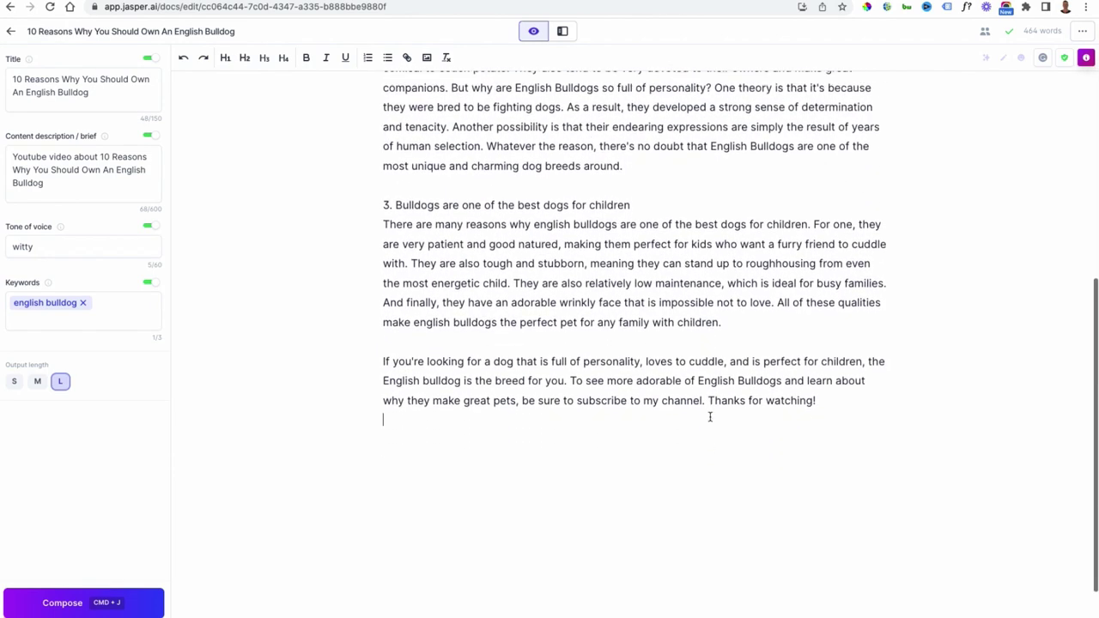
{"action": "scroll", "coordinate": [709, 417], "scroll_direction": "up", "scroll_amount": 5}
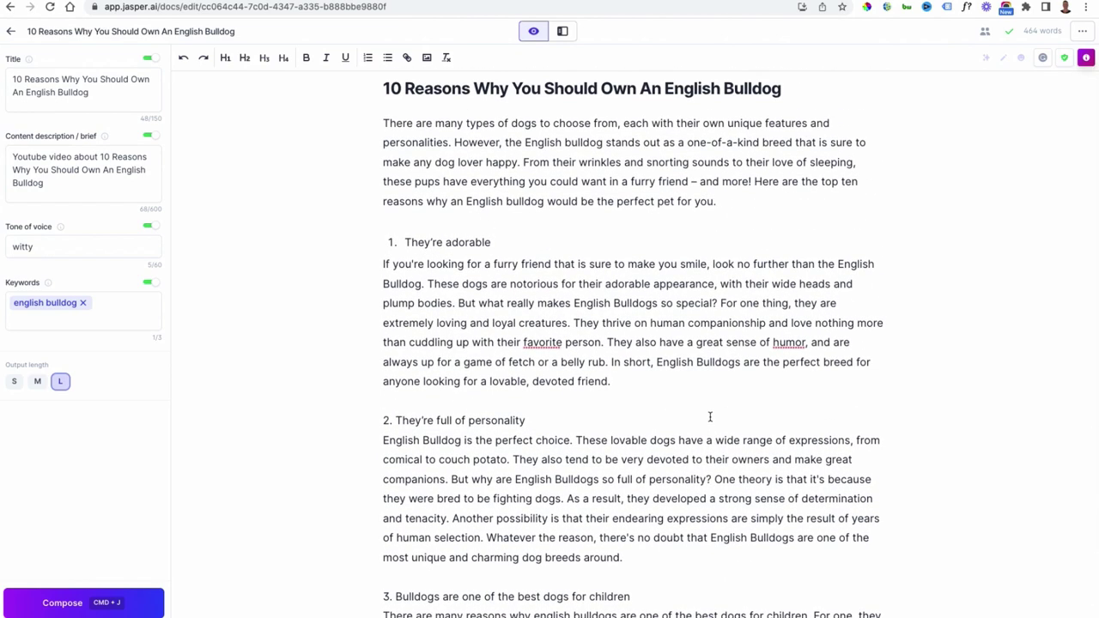
{"action": "scroll", "coordinate": [710, 417], "scroll_direction": "up", "scroll_amount": 1}
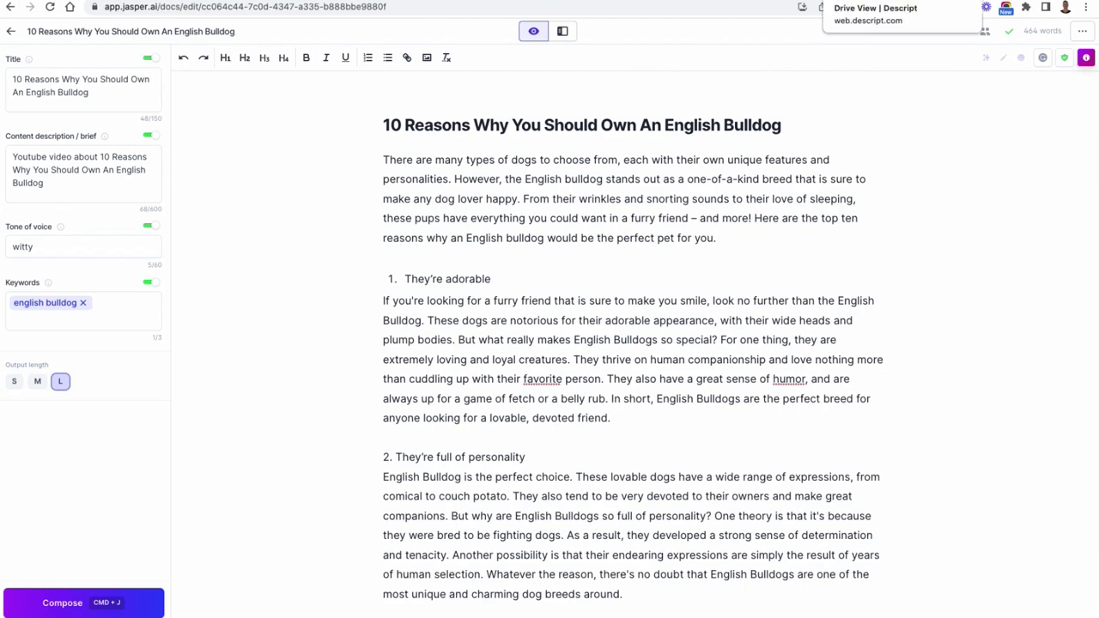
Create a new classic Descript project and dismiss the orange Storyboard banner.
{"action": "left_click", "coordinate": [867, 0]}
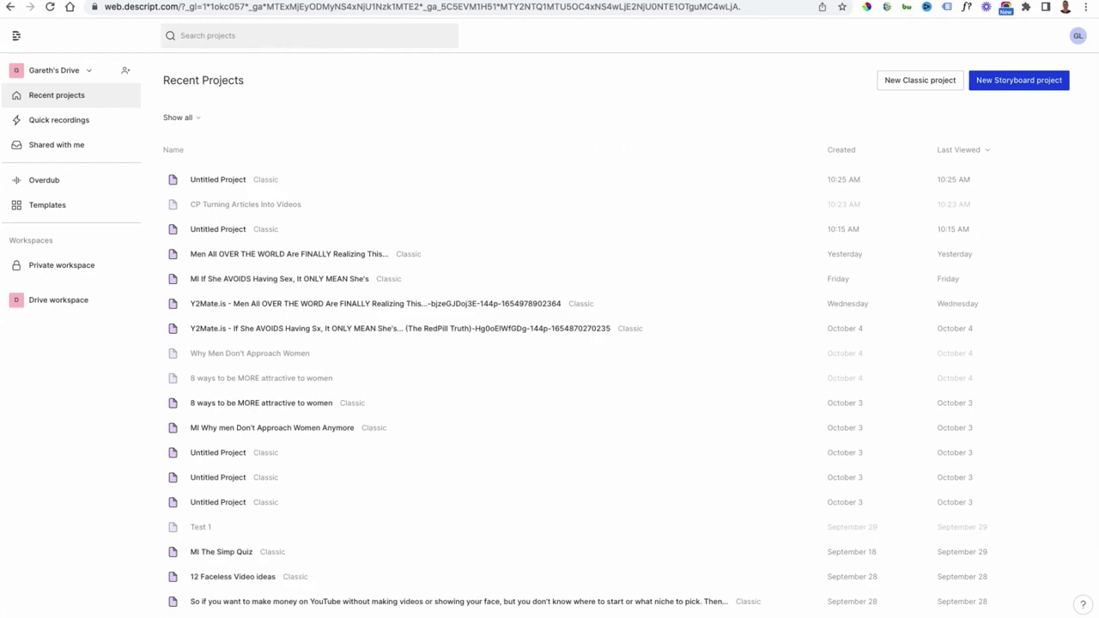
{"action": "left_click", "coordinate": [912, 81]}
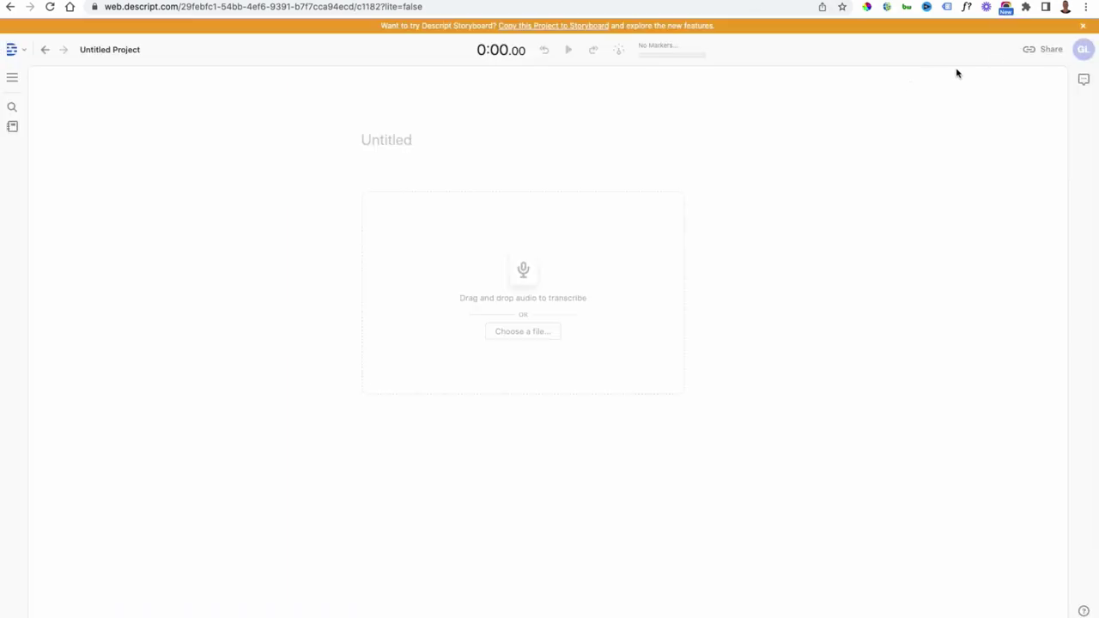
{"action": "left_click", "coordinate": [1082, 27]}
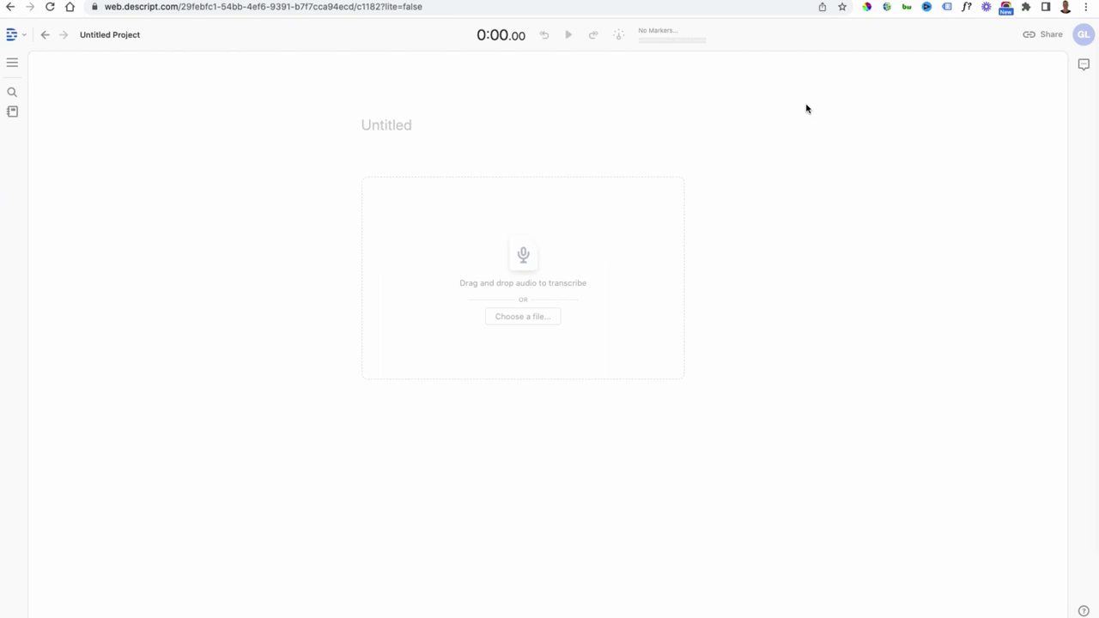
{"action": "left_click", "coordinate": [410, 125]}
{"action": "left_click", "coordinate": [522, 256]}
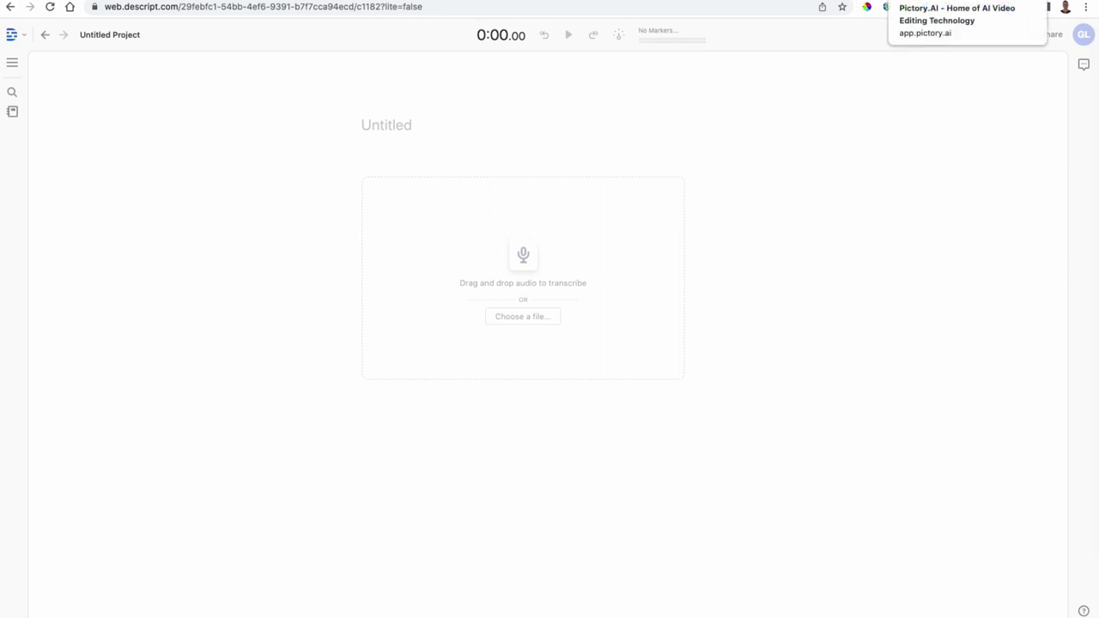
Open the Pictory dashboard and start a new Script to Video project.
{"action": "left_click", "coordinate": [885, 7]}
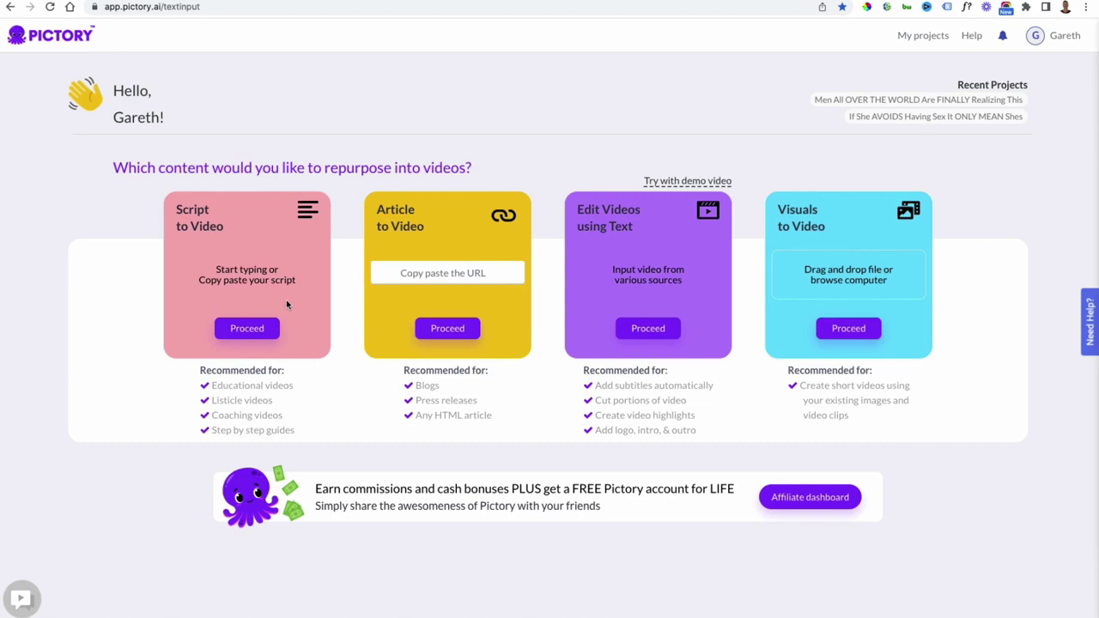
{"action": "left_click", "coordinate": [246, 328]}
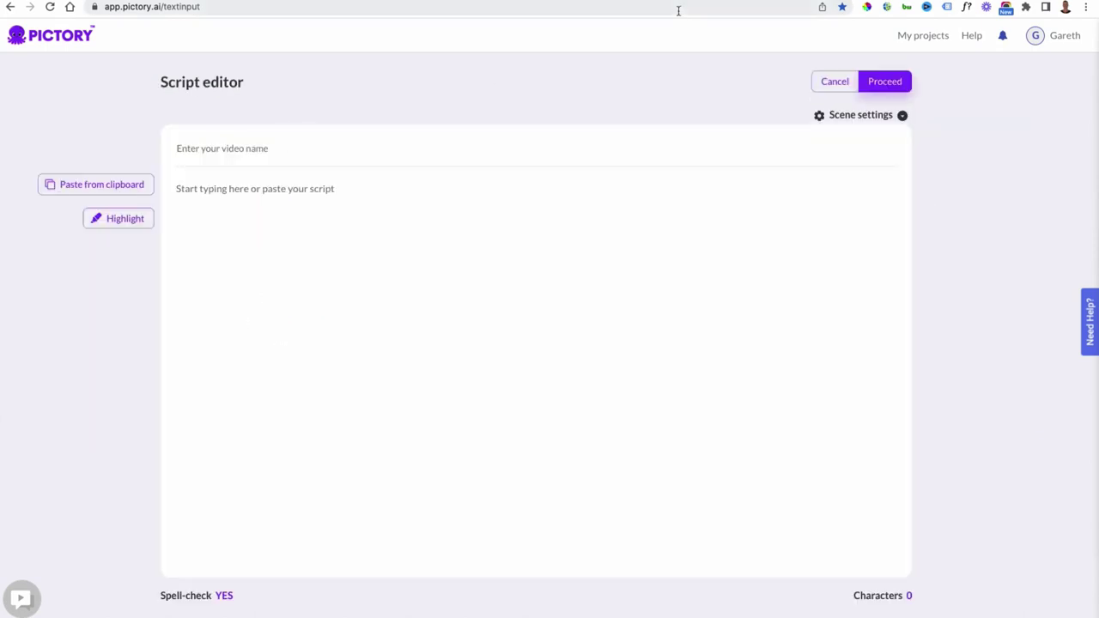
Copy the Jasper bulldog article's title into the video name field.
{"action": "left_click", "coordinate": [731, 2]}
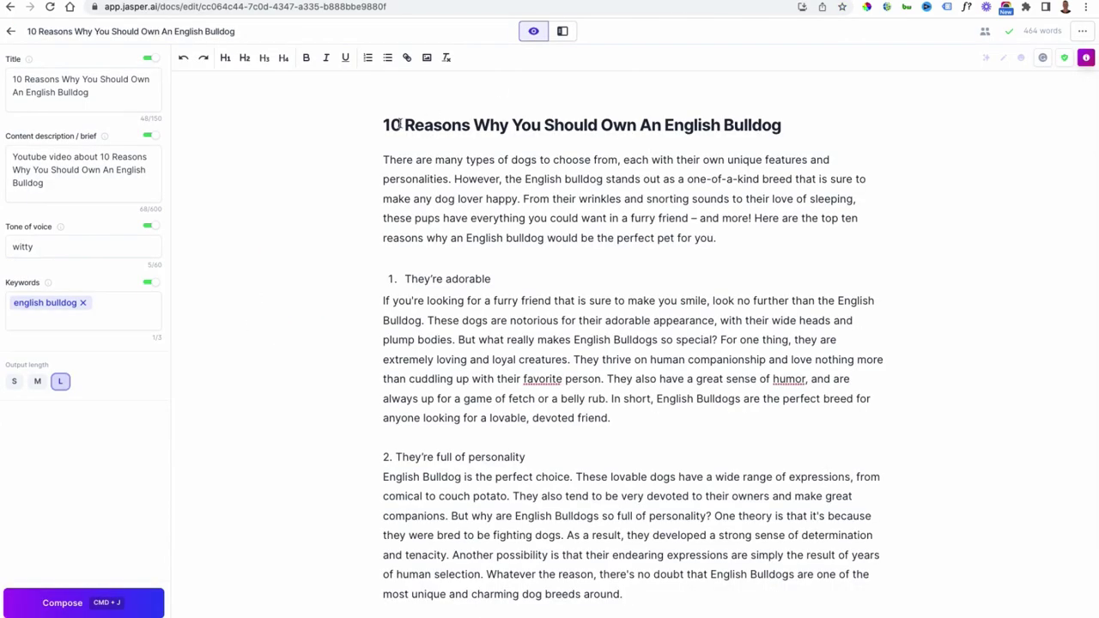
{"action": "left_click_drag", "start_coordinate": [382, 125], "coordinate": [783, 131]}
{"action": "key", "text": "super+c"}
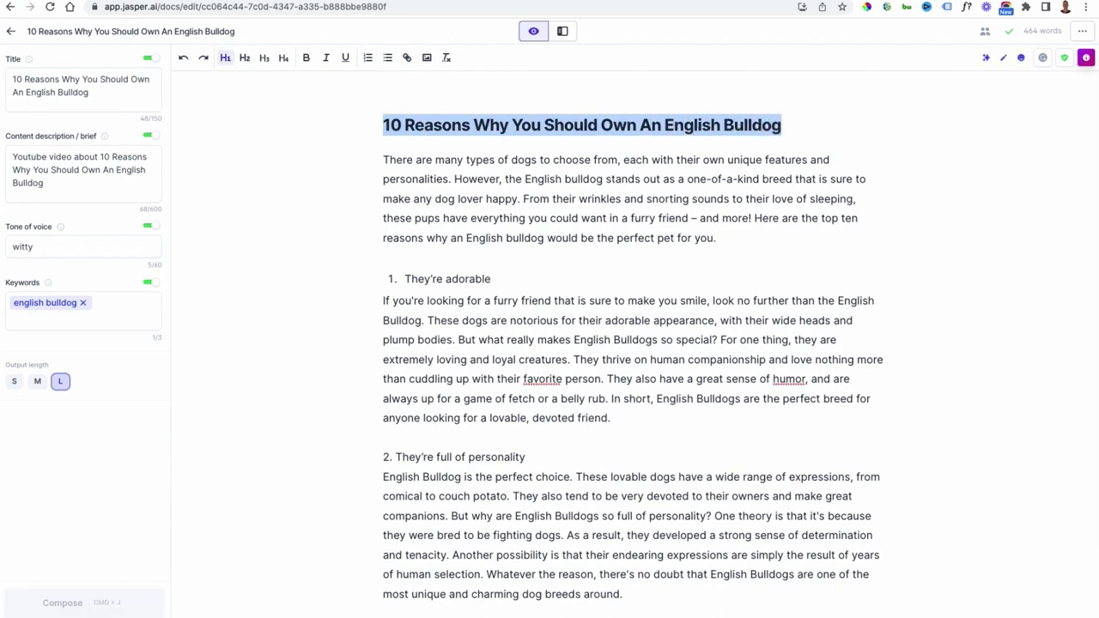
{"action": "key", "text": "ctrl+Tab"}
{"action": "left_click", "coordinate": [297, 147]}
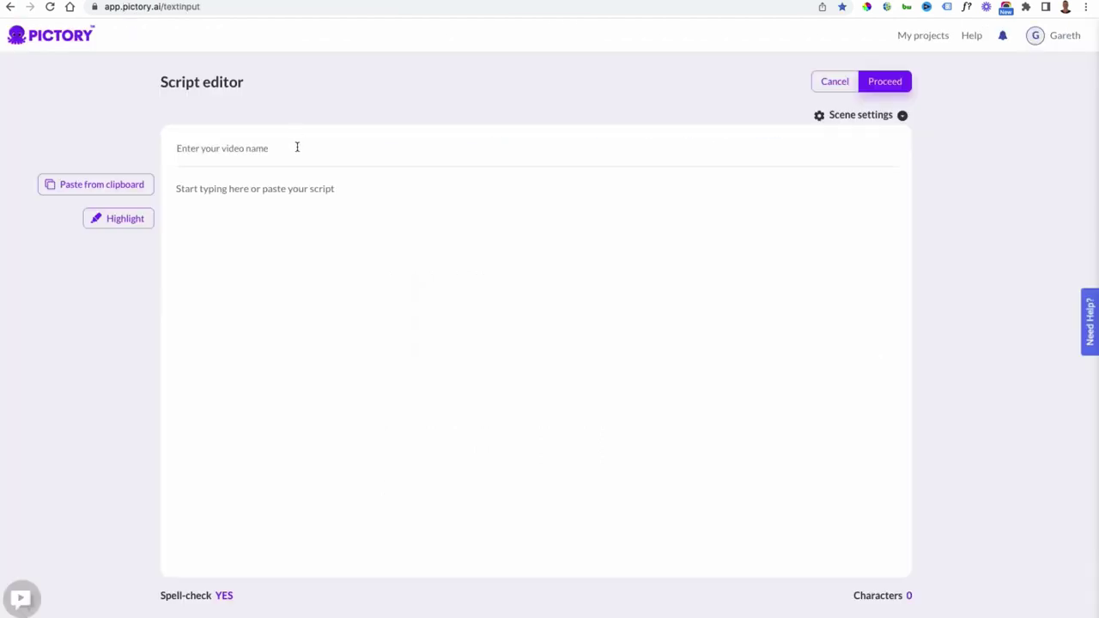
{"action": "key", "text": "super+v"}
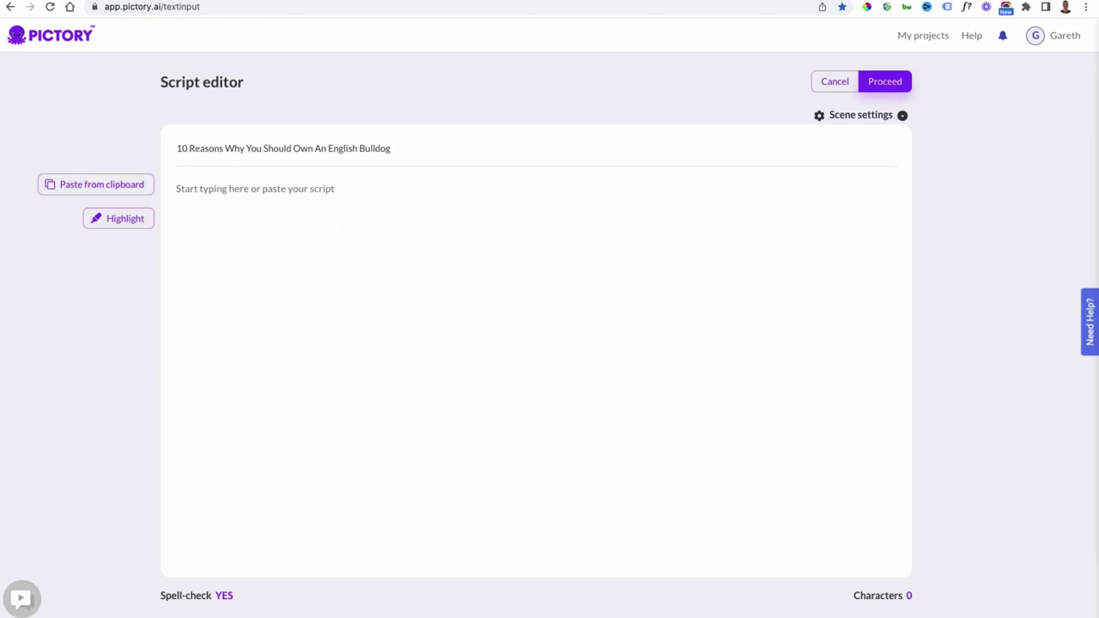
Paste the bulldog article body as the script and mark 'English bulldog' as a key phrase.
{"action": "key", "text": "ctrl+shift+Tab"}
{"action": "left_click_drag", "start_coordinate": [380, 157], "coordinate": [795, 481]}
{"action": "key", "text": "ctrl+c"}
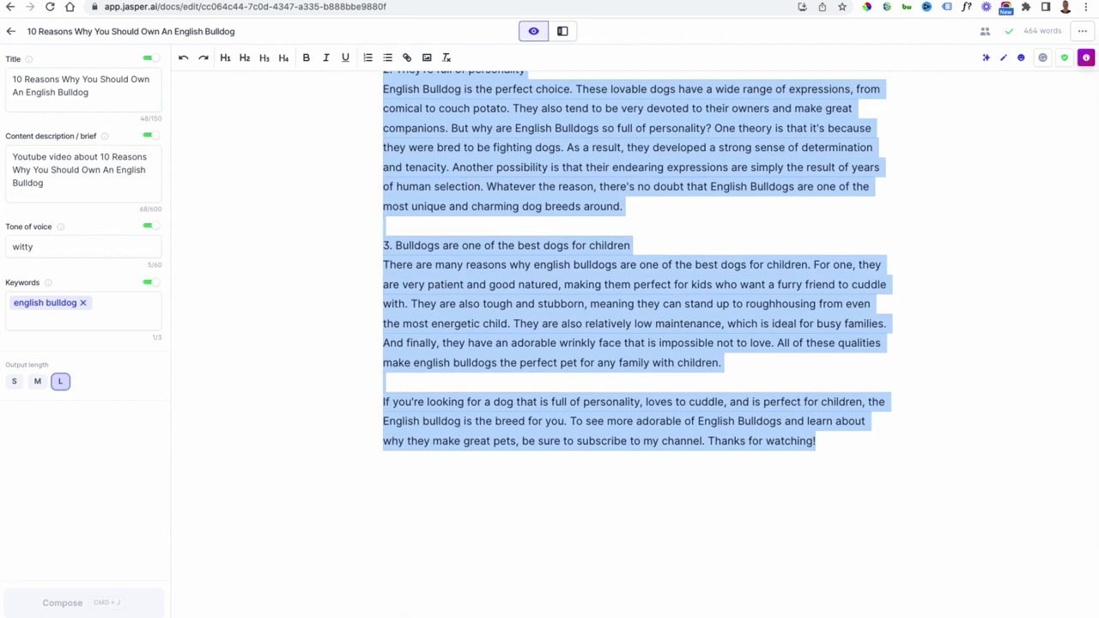
{"action": "key", "text": "ctrl+Tab"}
{"action": "left_click", "coordinate": [336, 190]}
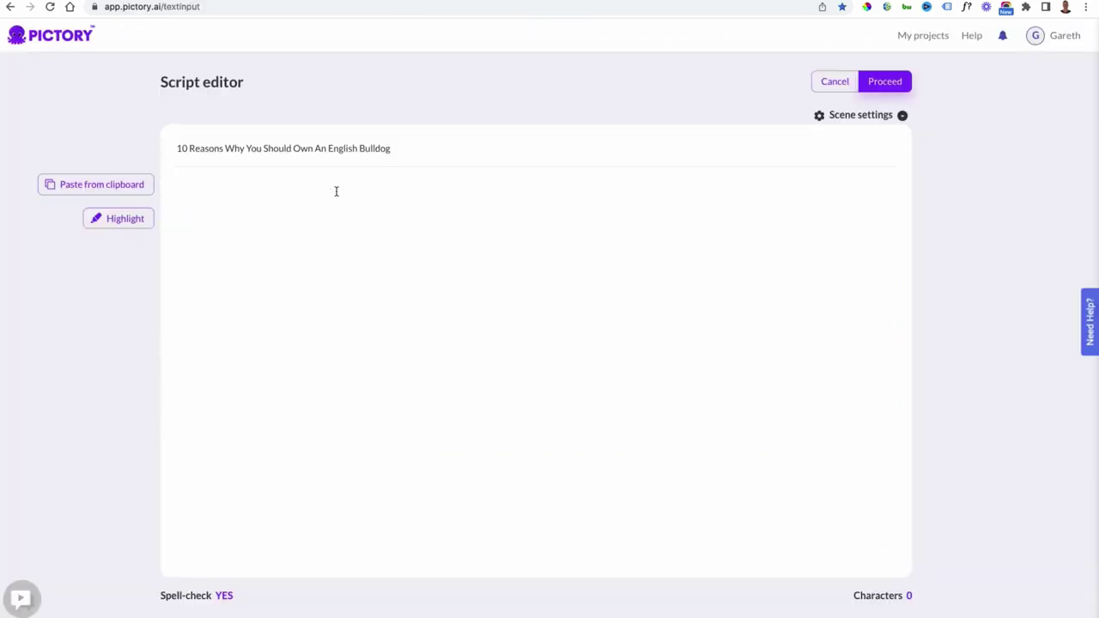
{"action": "key", "text": "ctrl+v"}
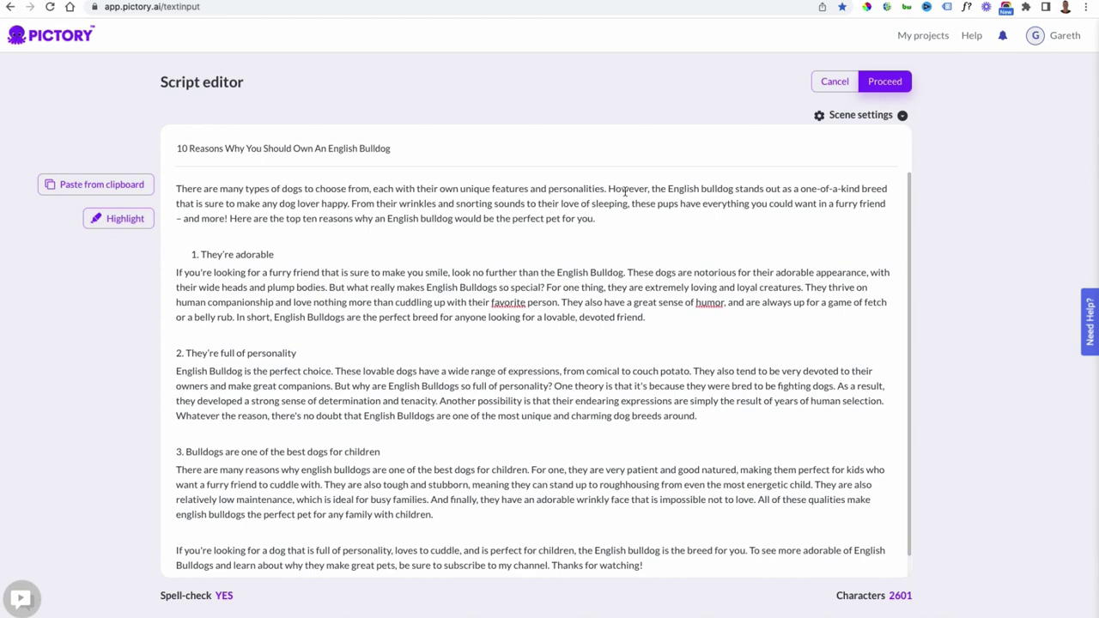
{"action": "left_click_drag", "start_coordinate": [668, 189], "coordinate": [734, 189]}
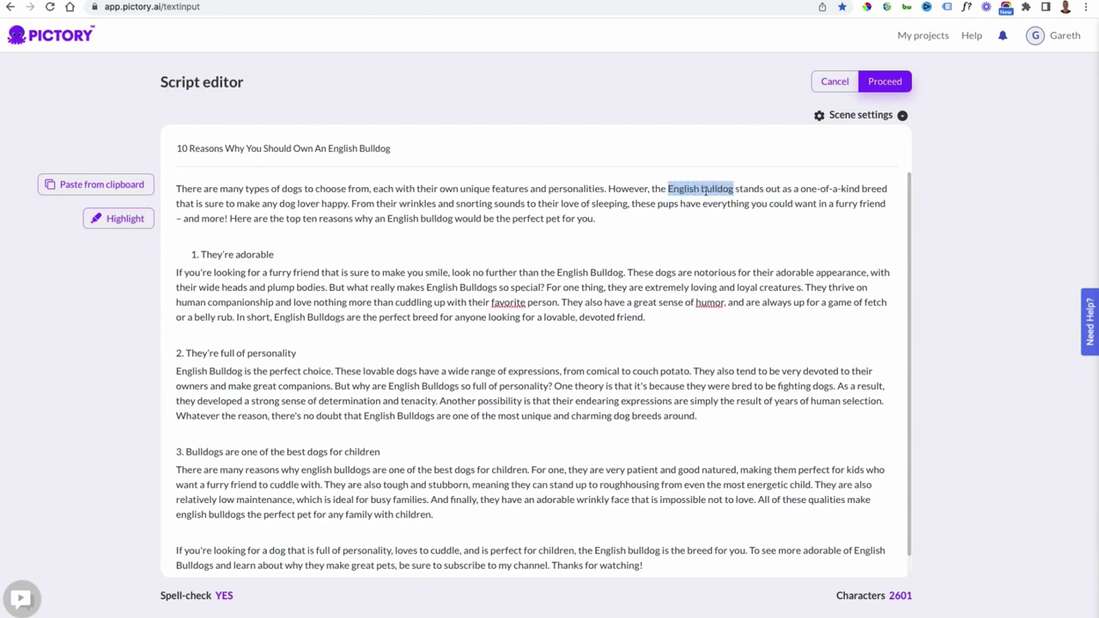
{"action": "left_click", "coordinate": [112, 219]}
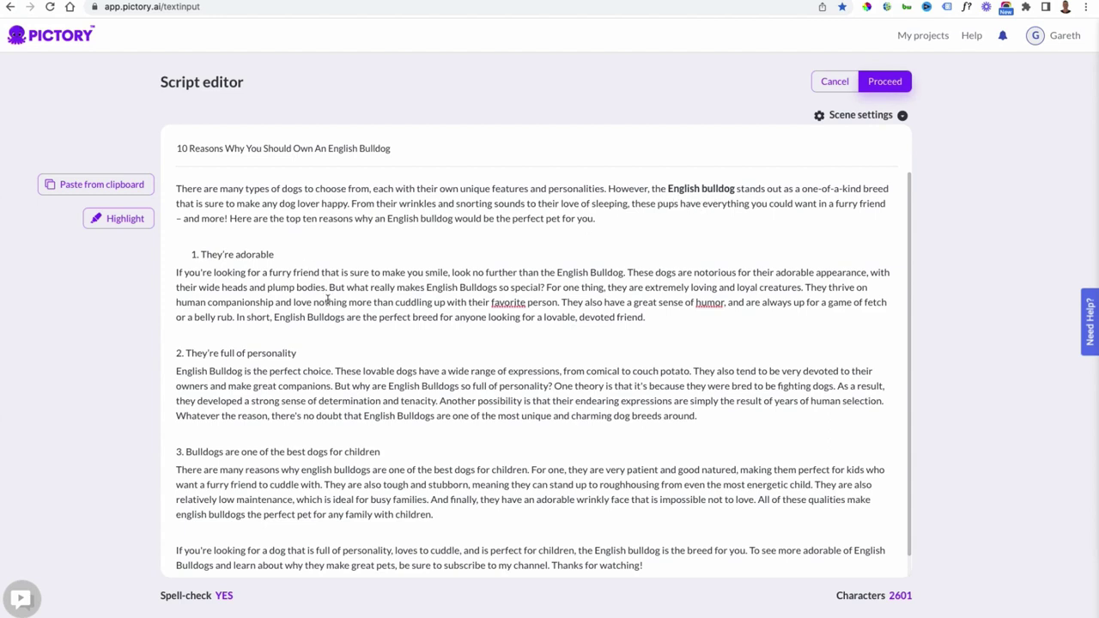
Keep 'For one thing…' attached after 'special?' and submit the 2601-character script.
{"action": "scroll", "coordinate": [426, 380], "scroll_direction": "down", "scroll_amount": 1}
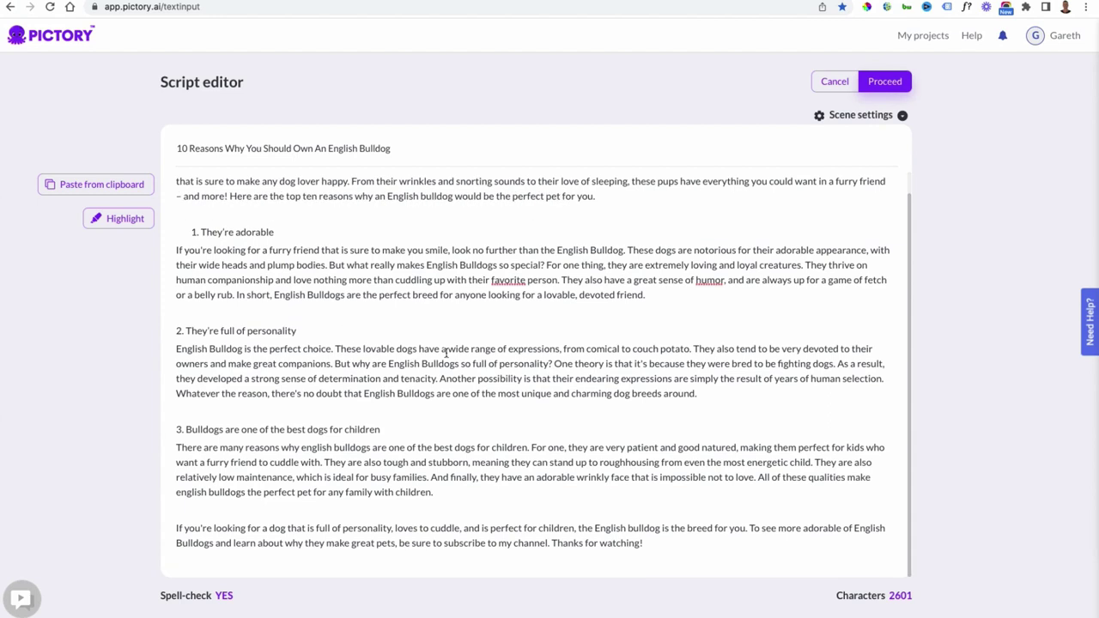
{"action": "left_click", "coordinate": [547, 266]}
{"action": "key", "text": "Return"}
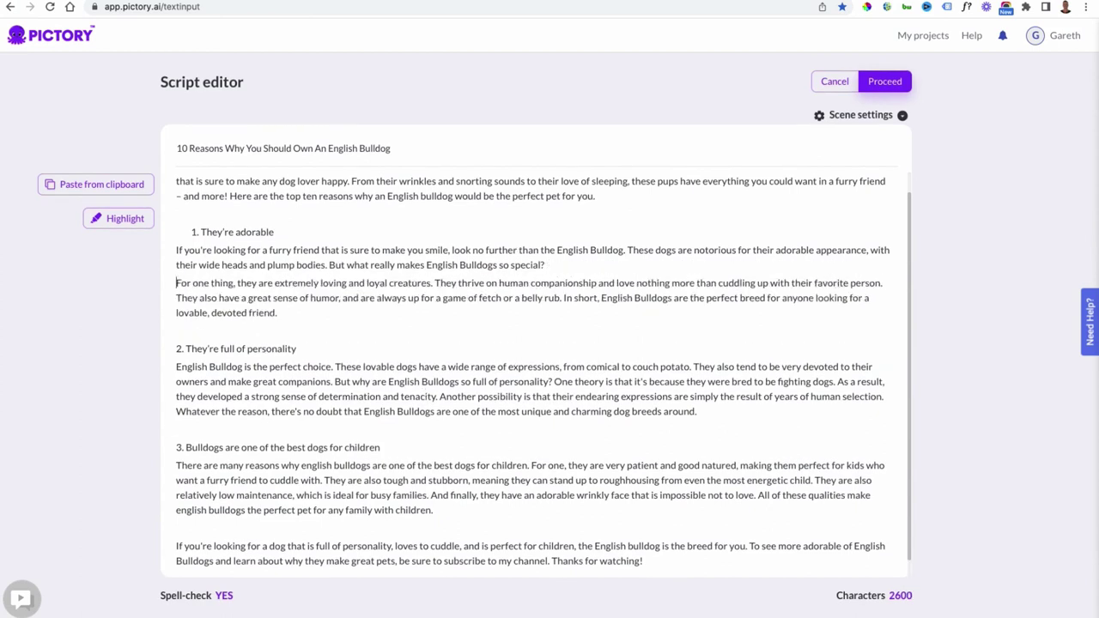
{"action": "key", "text": "Return"}
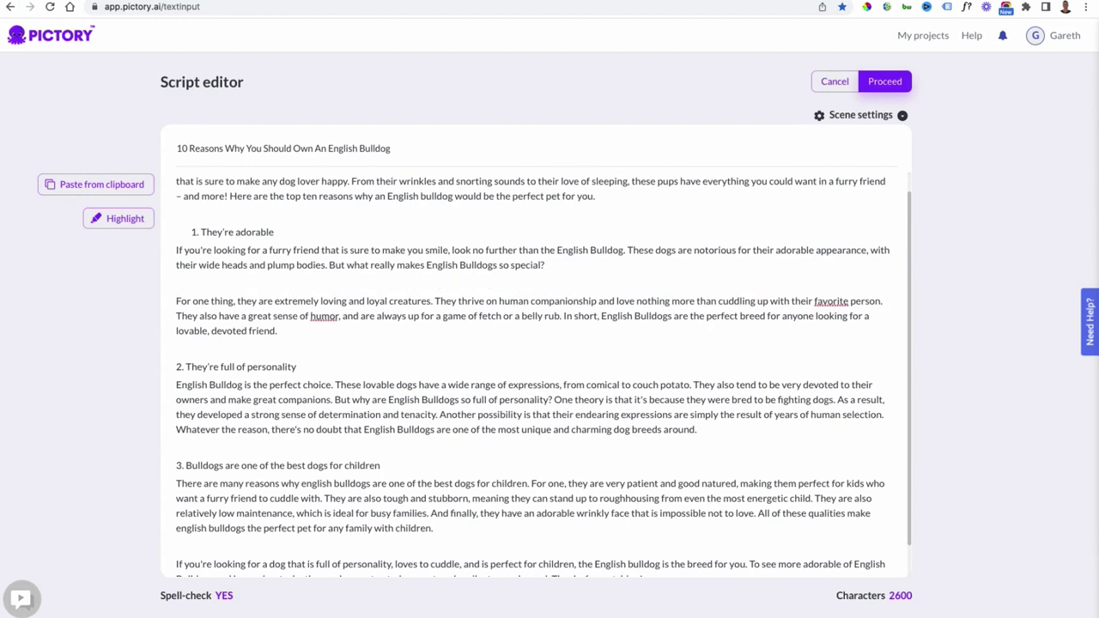
{"action": "key", "text": "BackSpace"}
{"action": "key", "text": "BackSpace"}
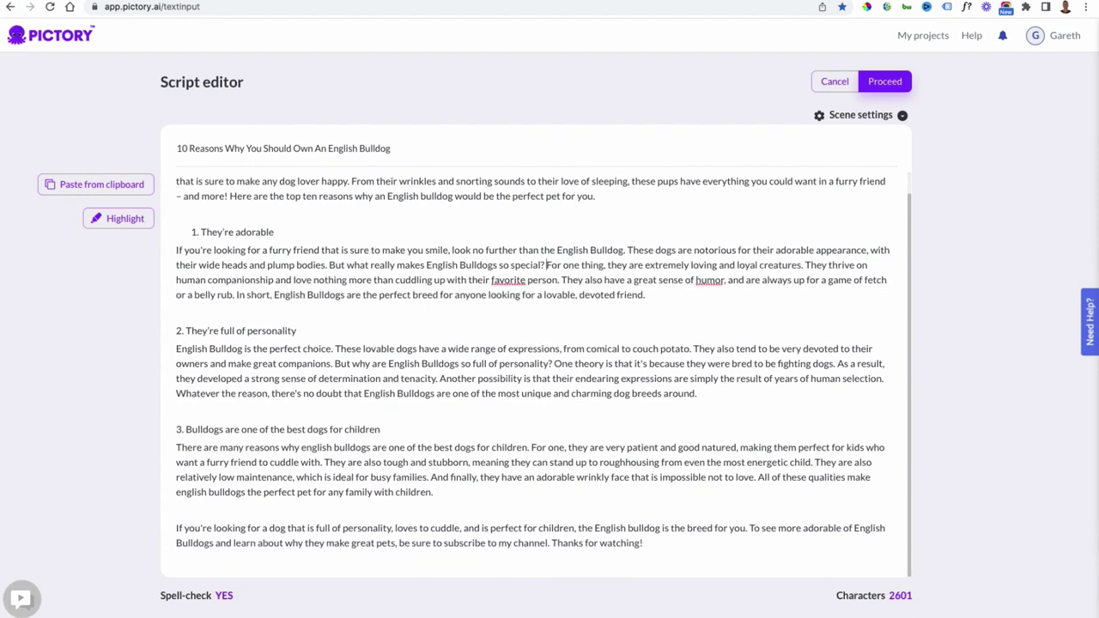
{"action": "left_click", "coordinate": [891, 83]}
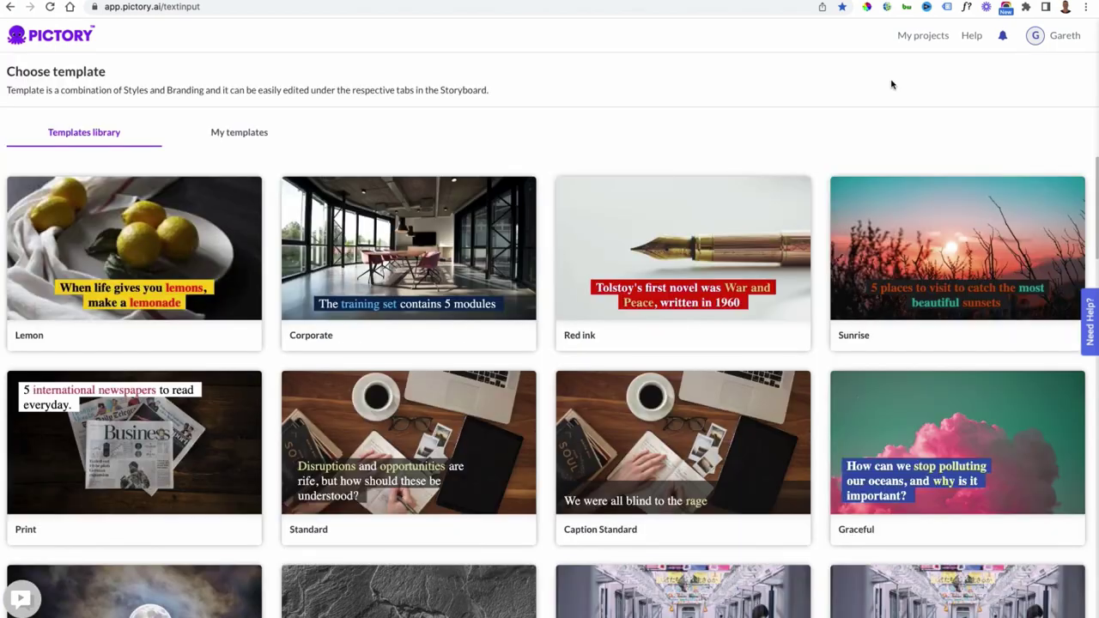
Apply the Letter template in 16:9 to build the bulldog storyboard.
{"action": "mouse_move", "coordinate": [401, 255]}
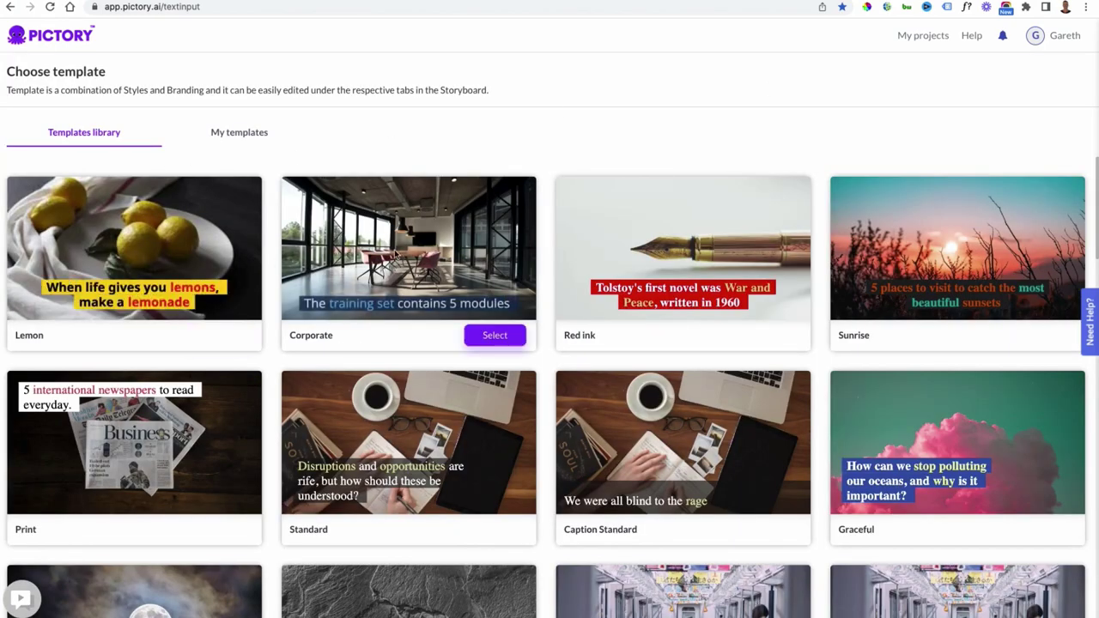
{"action": "mouse_move", "coordinate": [665, 258]}
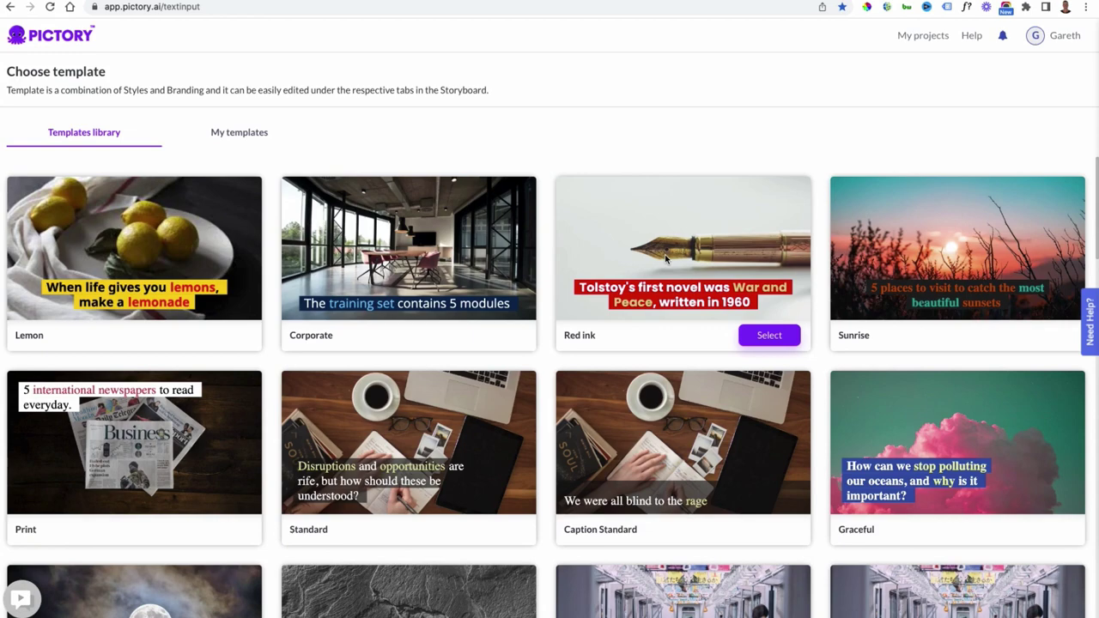
{"action": "scroll", "coordinate": [507, 369], "scroll_direction": "down", "scroll_amount": 3}
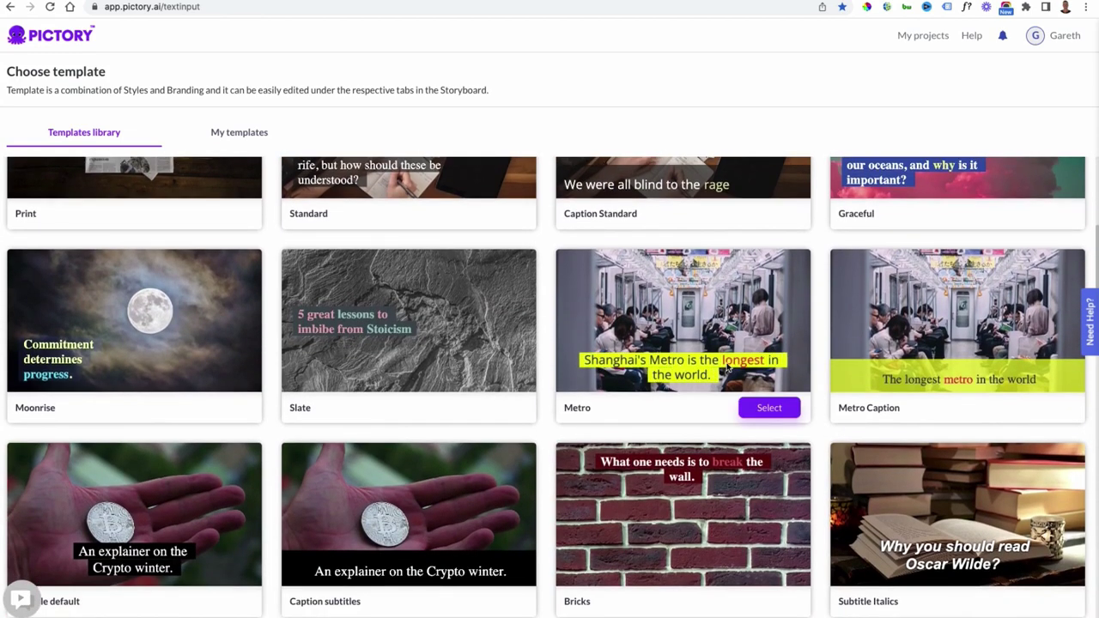
{"action": "scroll", "coordinate": [726, 368], "scroll_direction": "down", "scroll_amount": 1}
{"action": "scroll", "coordinate": [591, 386], "scroll_direction": "down", "scroll_amount": 2}
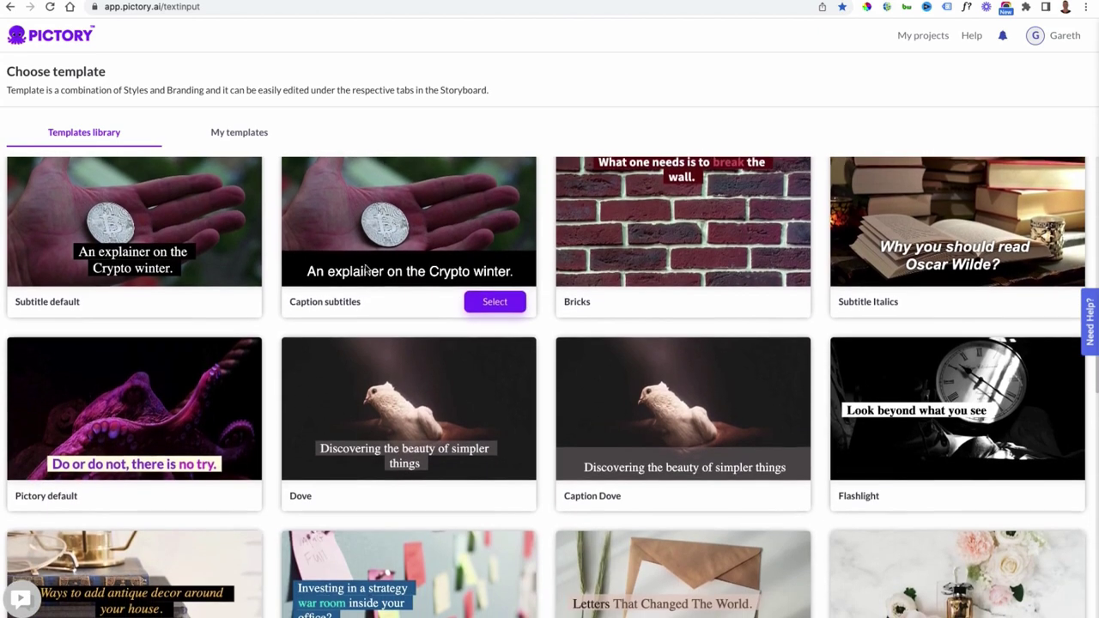
{"action": "scroll", "coordinate": [673, 426], "scroll_direction": "down", "scroll_amount": 2}
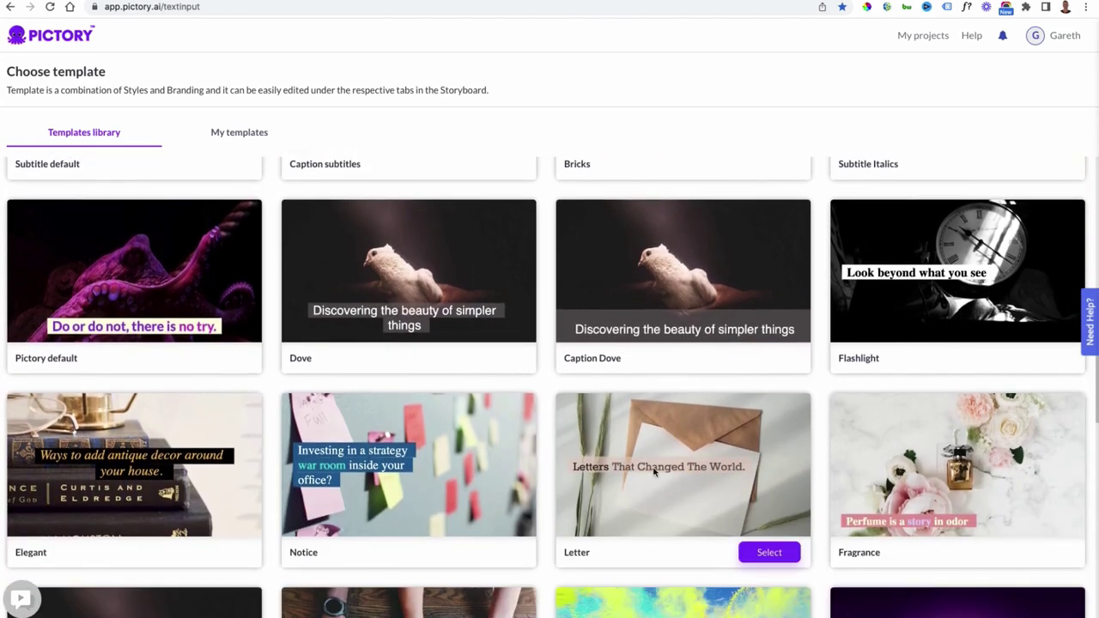
{"action": "left_click", "coordinate": [773, 556]}
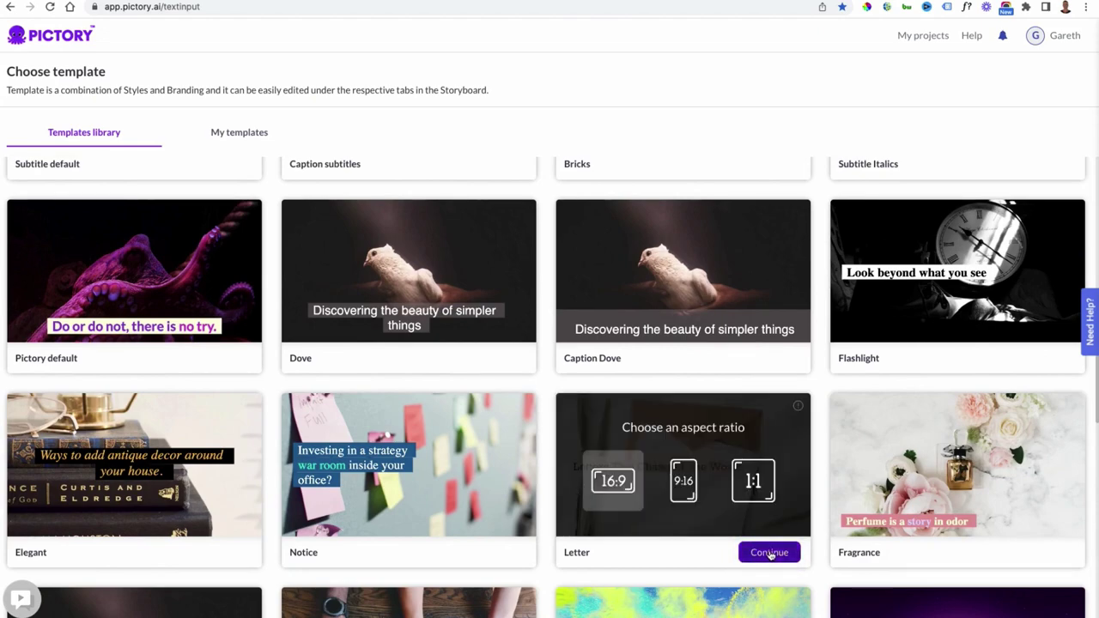
{"action": "left_click", "coordinate": [769, 553]}
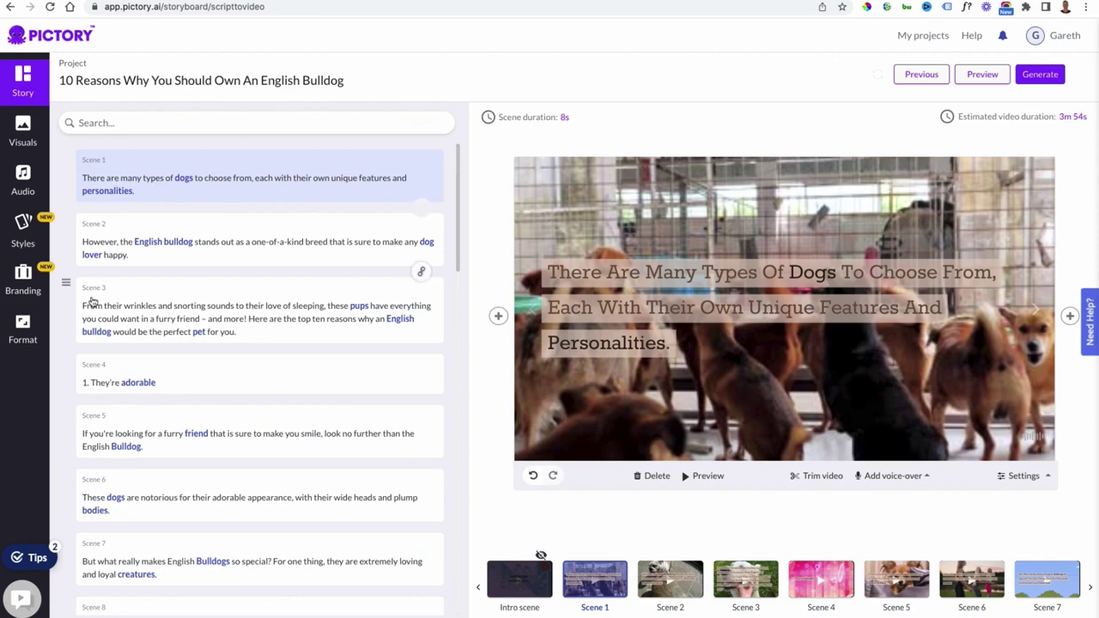
Scroll through the generated bulldog scenes, then show the Visuals library of dog images and videos.
{"action": "scroll", "coordinate": [292, 311], "scroll_direction": "down", "scroll_amount": 3}
{"action": "scroll", "coordinate": [292, 310], "scroll_direction": "down", "scroll_amount": 10}
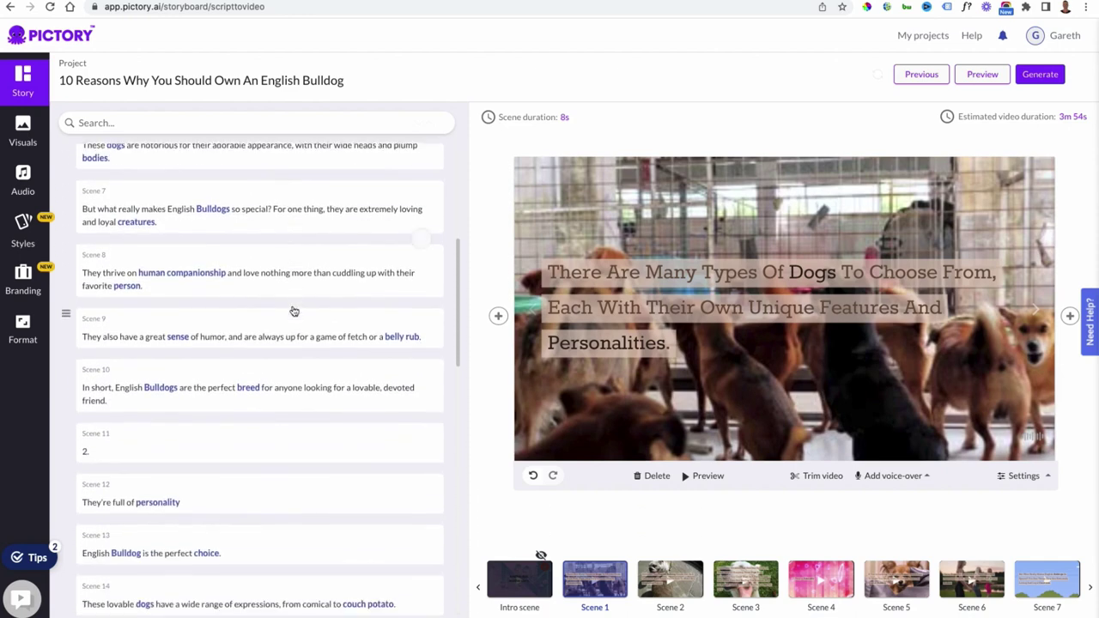
{"action": "scroll", "coordinate": [292, 311], "scroll_direction": "down", "scroll_amount": 7}
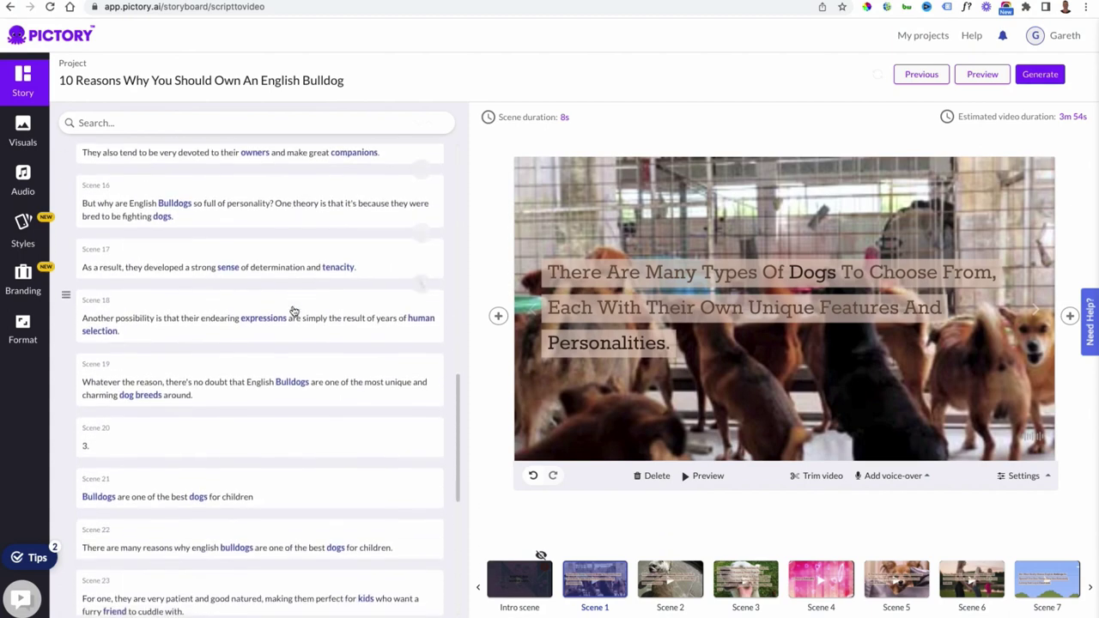
{"action": "scroll", "coordinate": [292, 310], "scroll_direction": "up", "scroll_amount": 15}
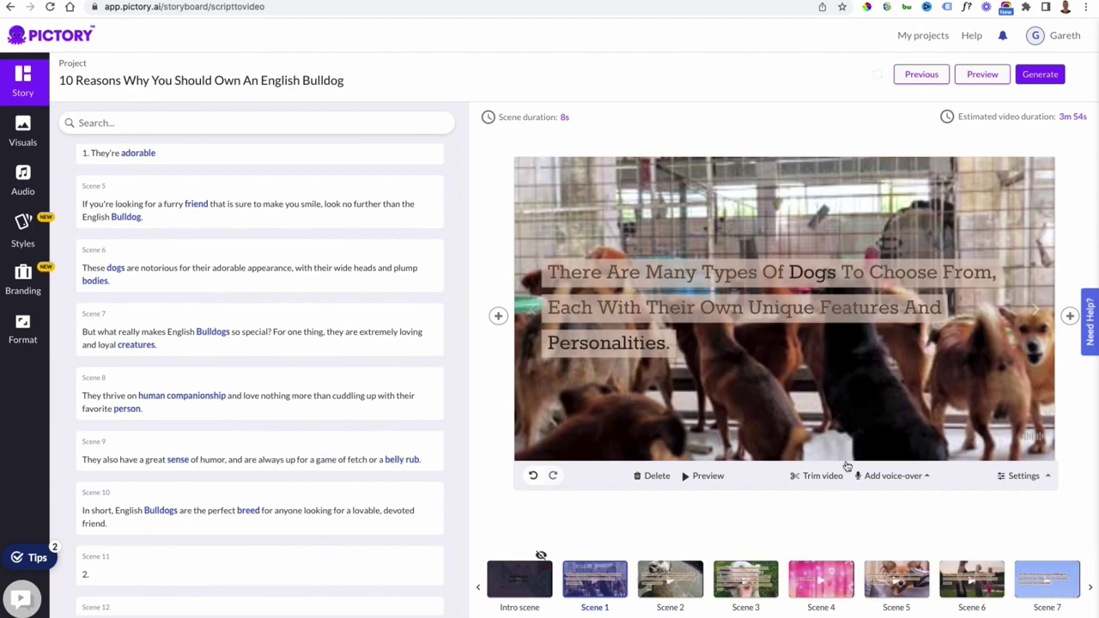
{"action": "left_click", "coordinate": [23, 127]}
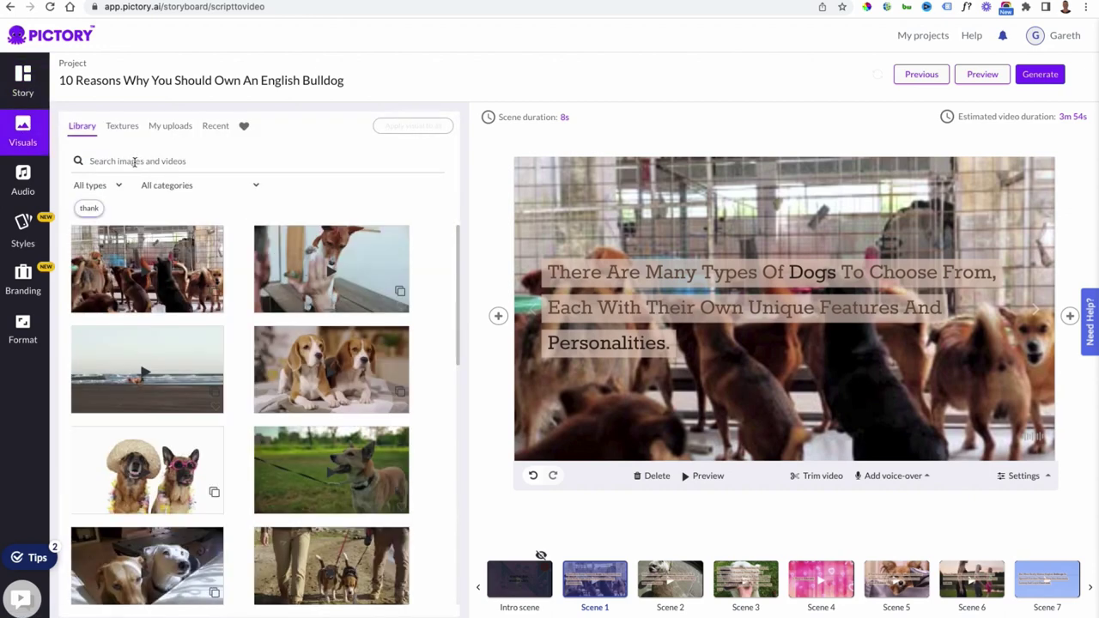
Filter music to Acid Jazz, preview Full Report and set it as background music.
{"action": "left_click", "coordinate": [24, 179]}
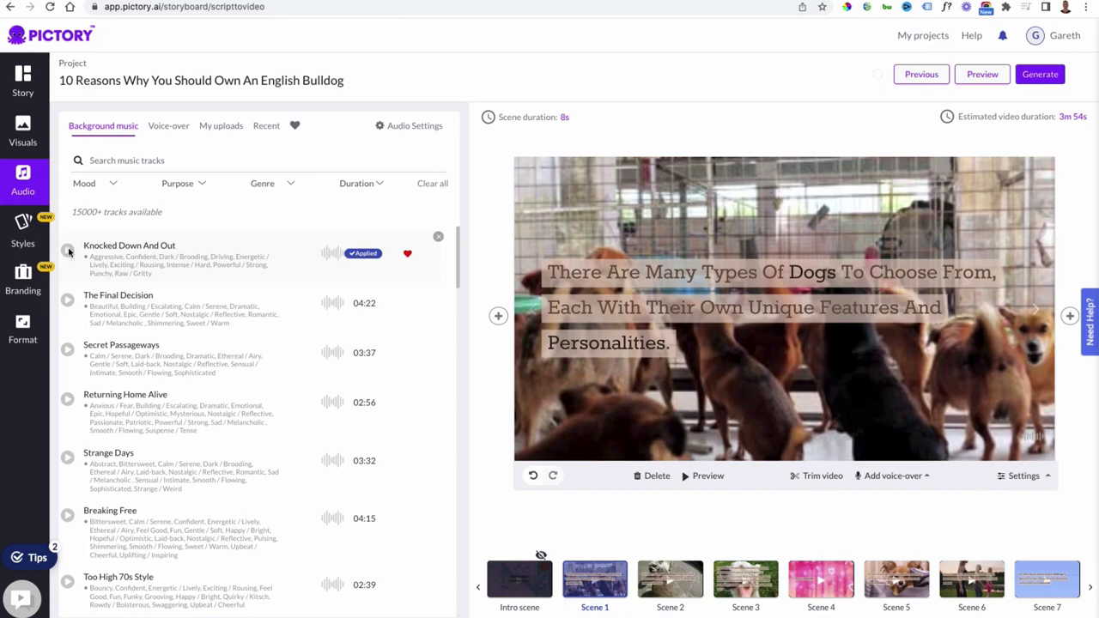
{"action": "left_click", "coordinate": [290, 185]}
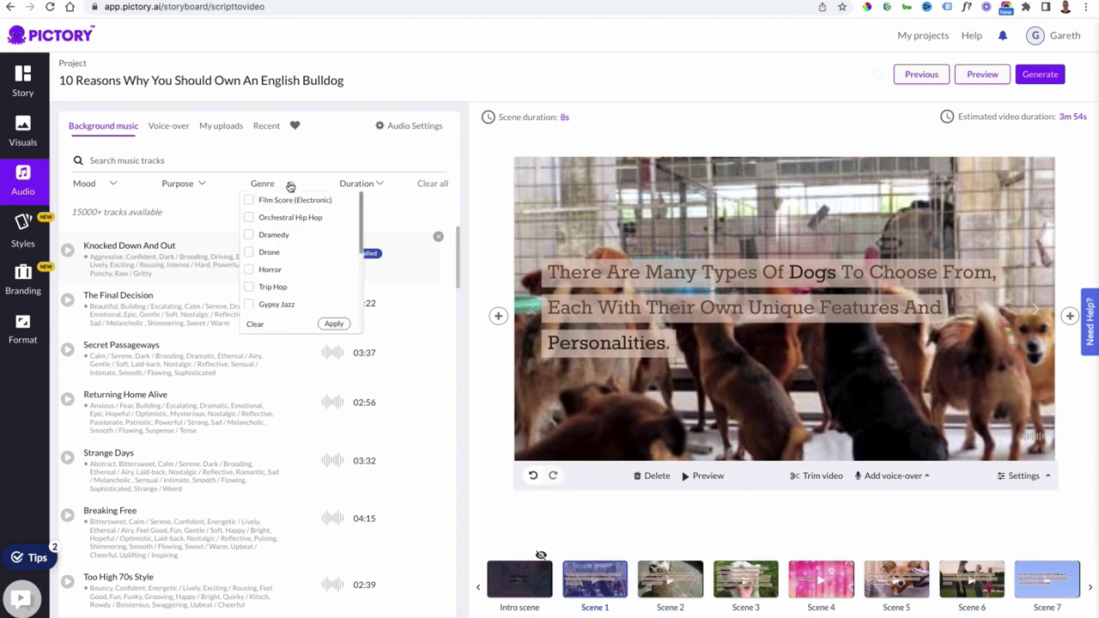
{"action": "scroll", "coordinate": [273, 258], "scroll_direction": "down", "scroll_amount": 5}
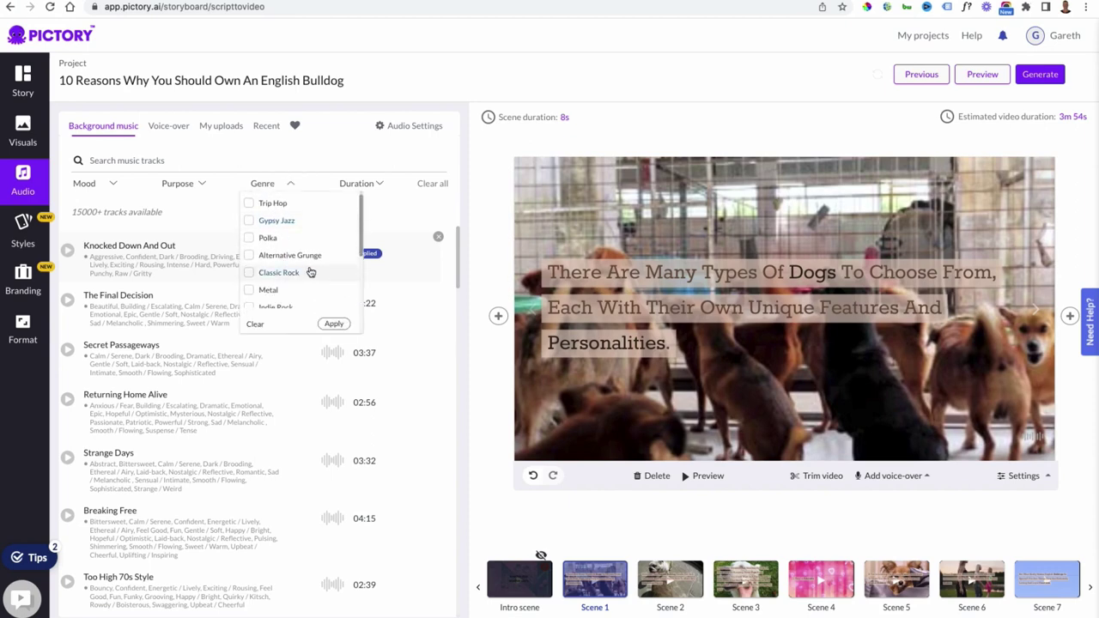
{"action": "scroll", "coordinate": [311, 272], "scroll_direction": "down", "scroll_amount": 2}
{"action": "left_click", "coordinate": [273, 235]}
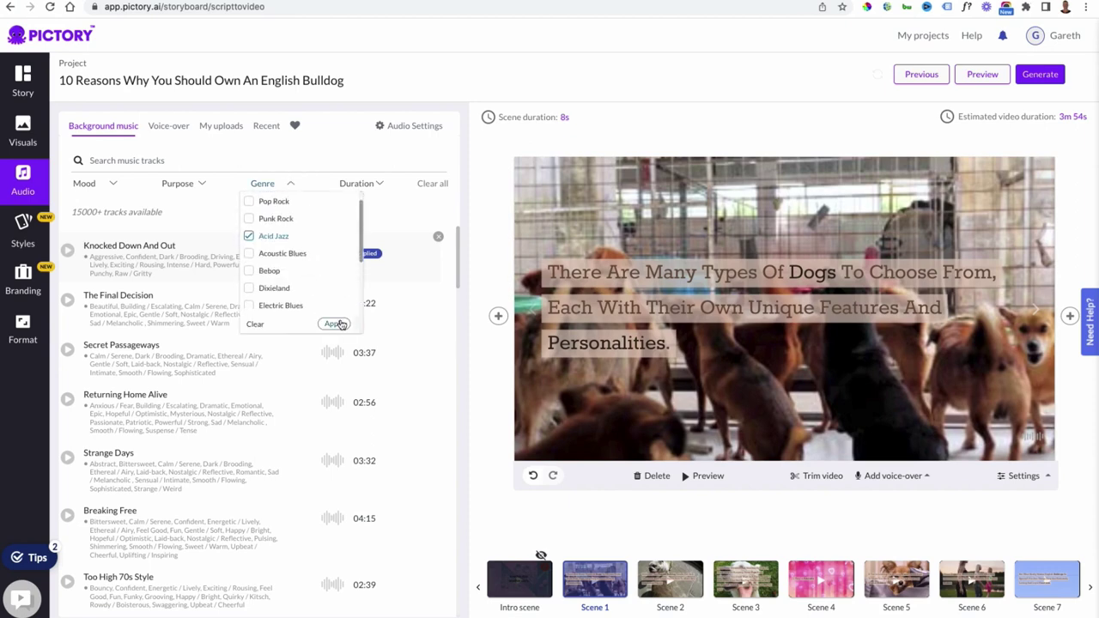
{"action": "left_click", "coordinate": [336, 324]}
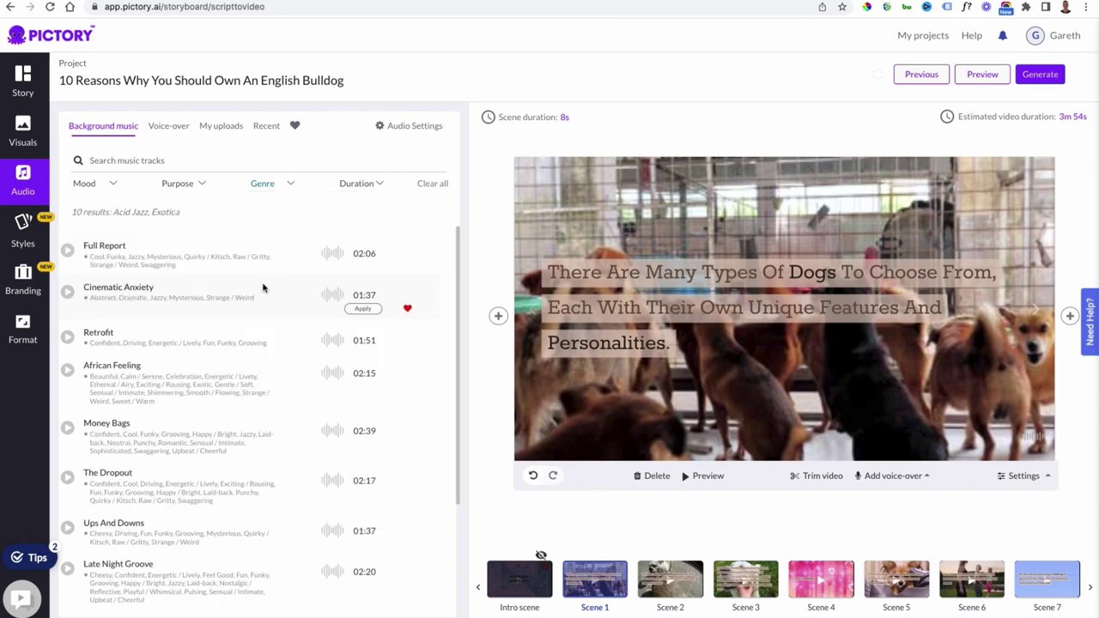
{"action": "left_click", "coordinate": [68, 250]}
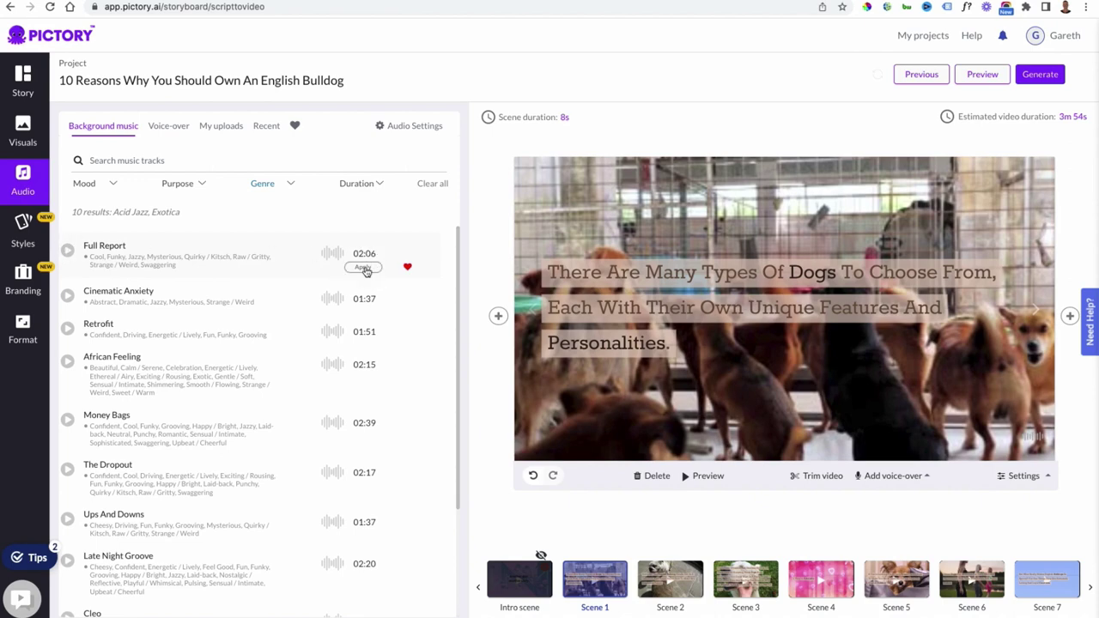
{"action": "left_click", "coordinate": [364, 268]}
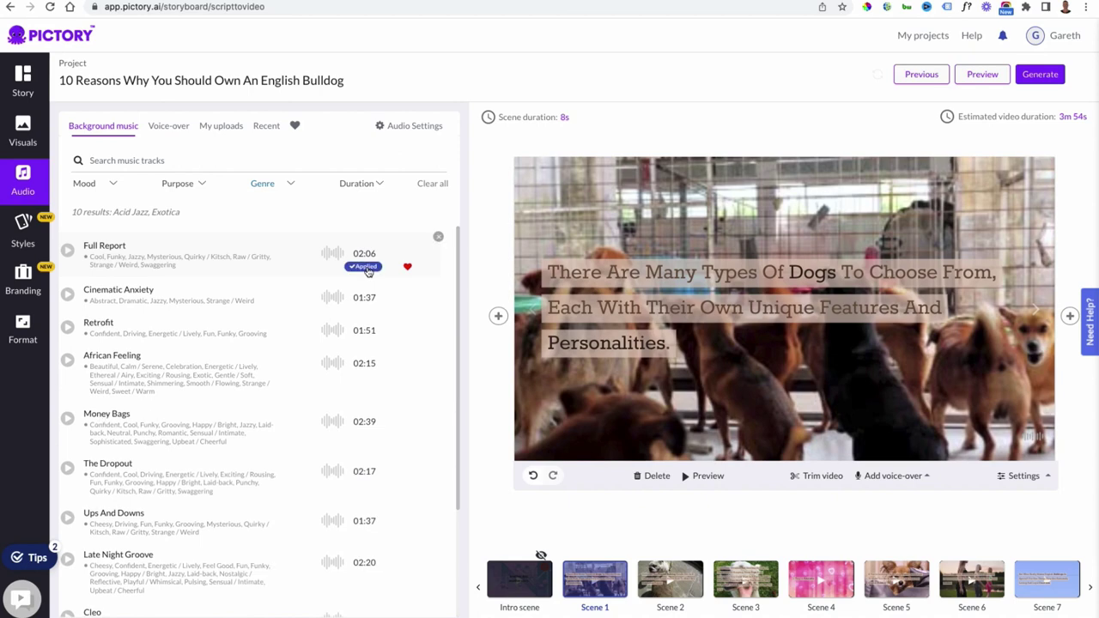
{"action": "left_click", "coordinate": [397, 129]}
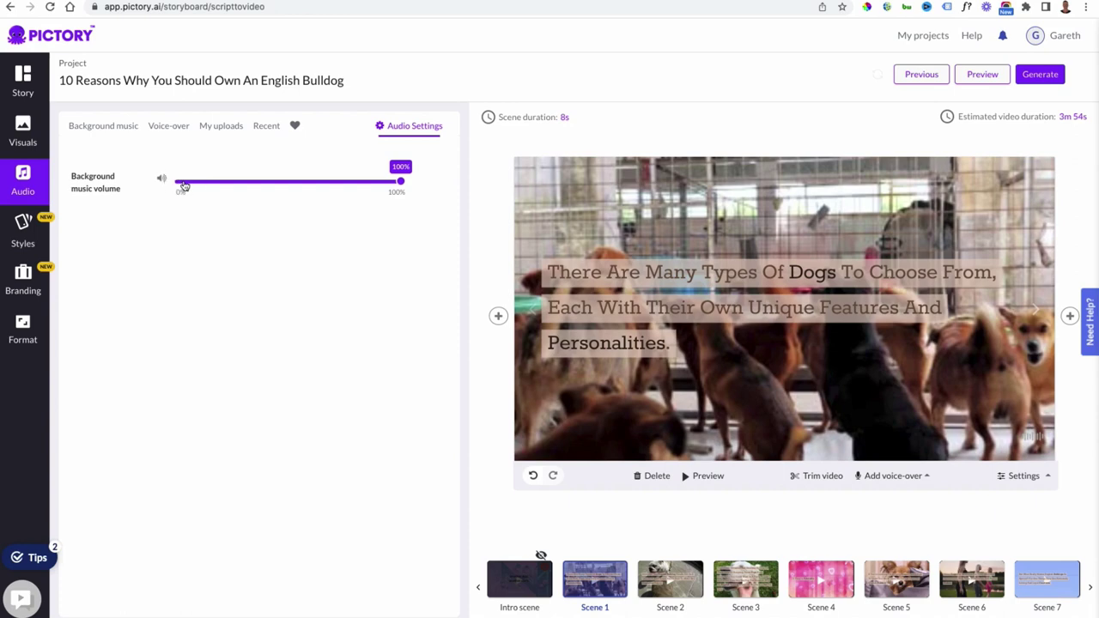
Drop the background music volume to 3% and list the voice-over voices.
{"action": "left_click", "coordinate": [183, 183]}
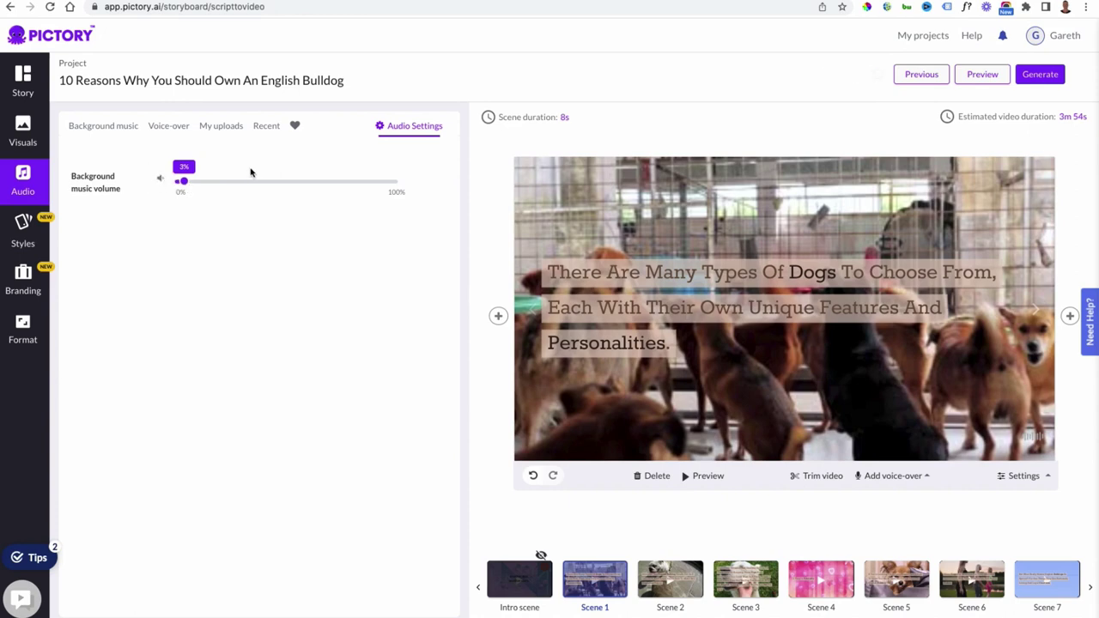
{"action": "left_click", "coordinate": [169, 127]}
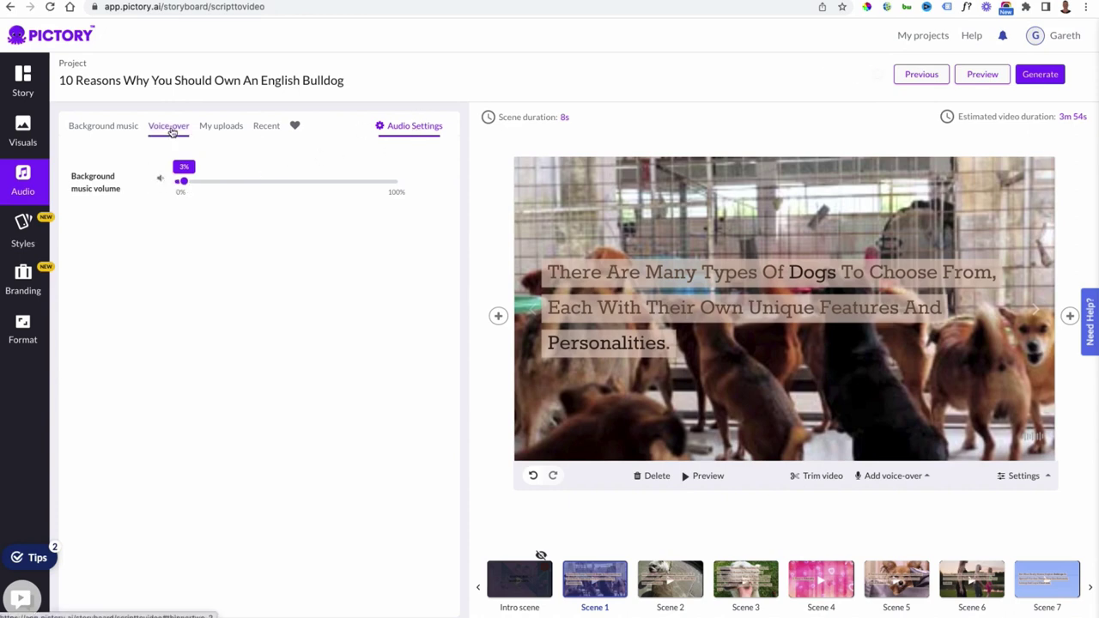
Apply the Joey, male voice-over and preview Scene 1, now trimmed to 6.9s.
{"action": "left_click", "coordinate": [221, 126]}
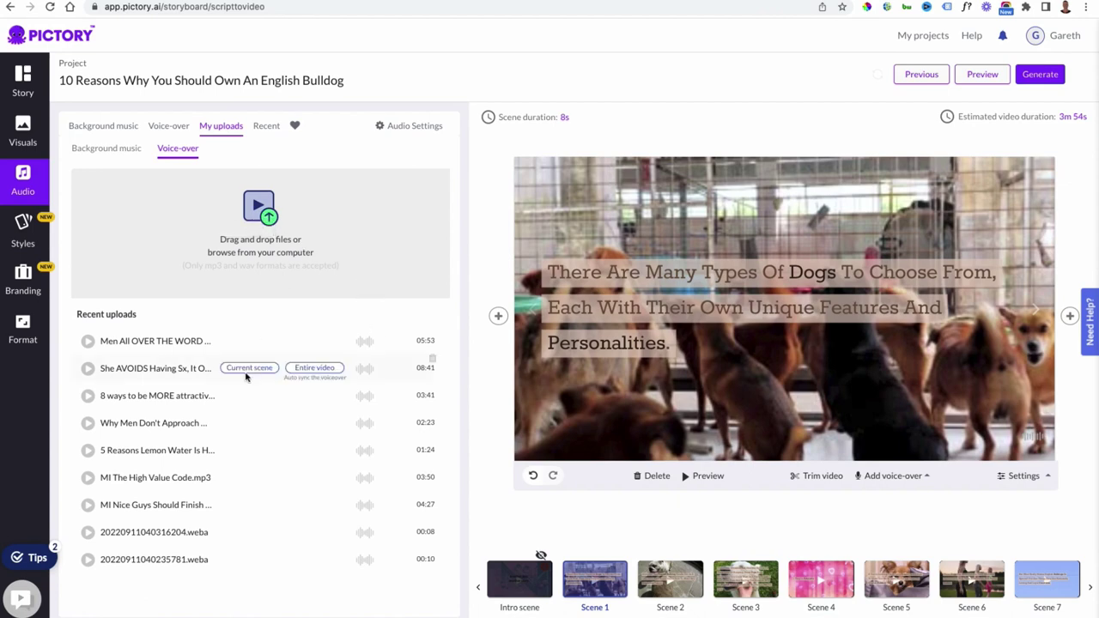
{"action": "mouse_move", "coordinate": [267, 342]}
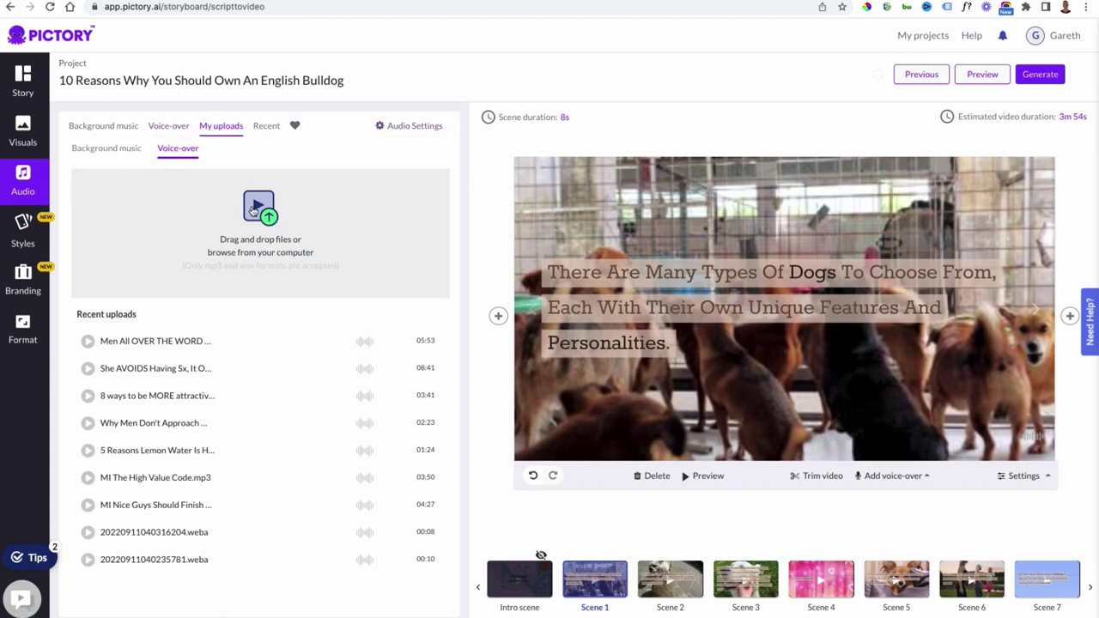
{"action": "left_click", "coordinate": [170, 127]}
{"action": "mouse_move", "coordinate": [128, 250]}
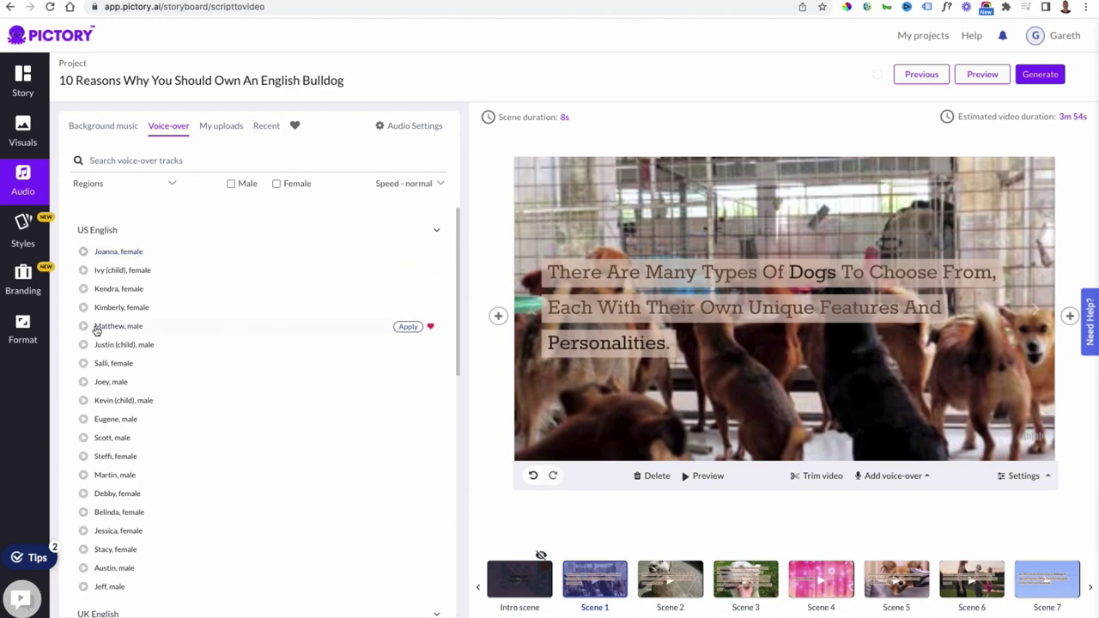
{"action": "scroll", "coordinate": [102, 345], "scroll_direction": "down", "scroll_amount": 1}
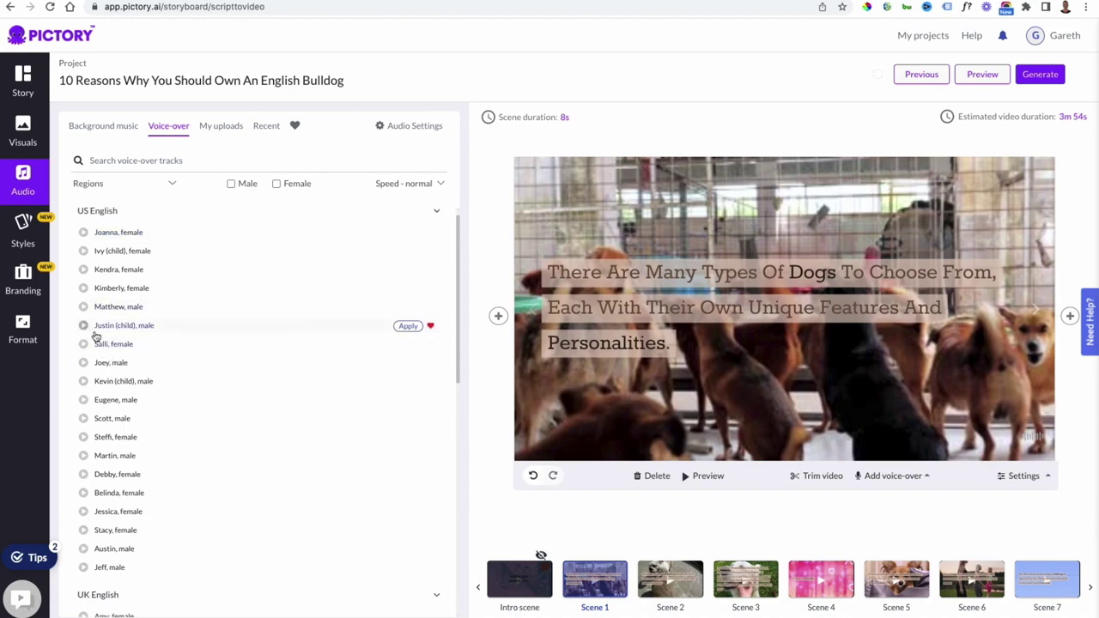
{"action": "scroll", "coordinate": [94, 333], "scroll_direction": "down", "scroll_amount": 2}
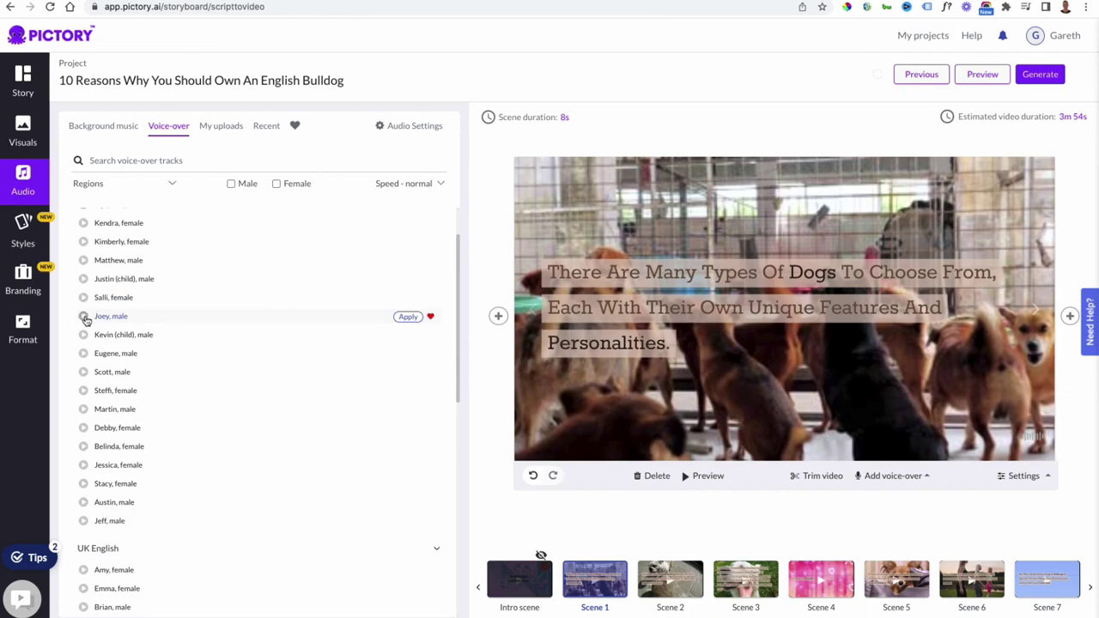
{"action": "left_click", "coordinate": [409, 318]}
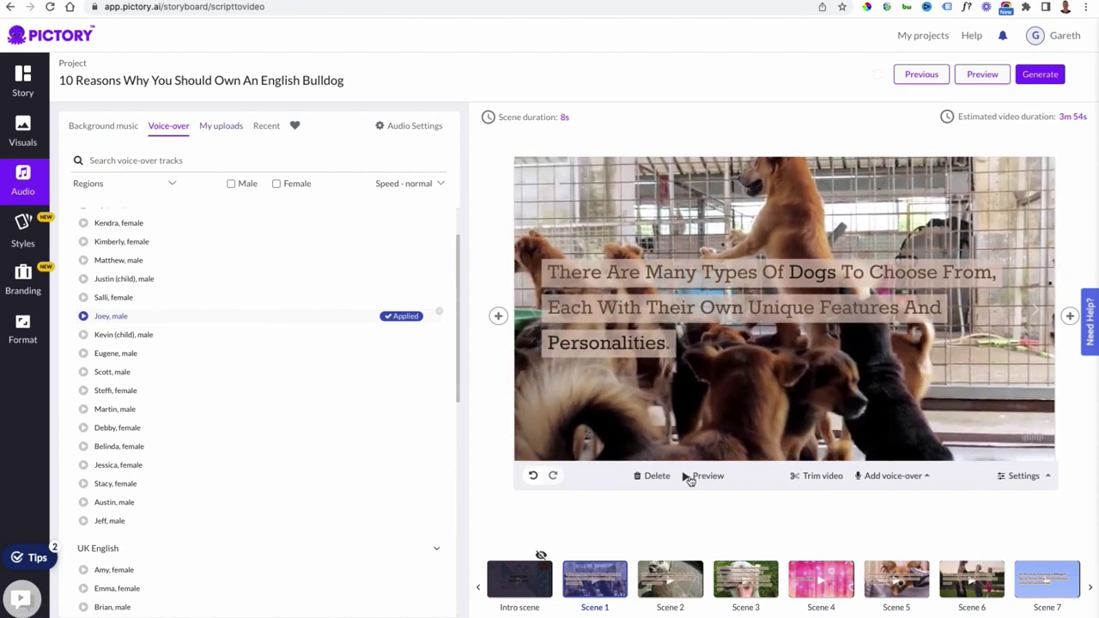
{"action": "left_click", "coordinate": [689, 478]}
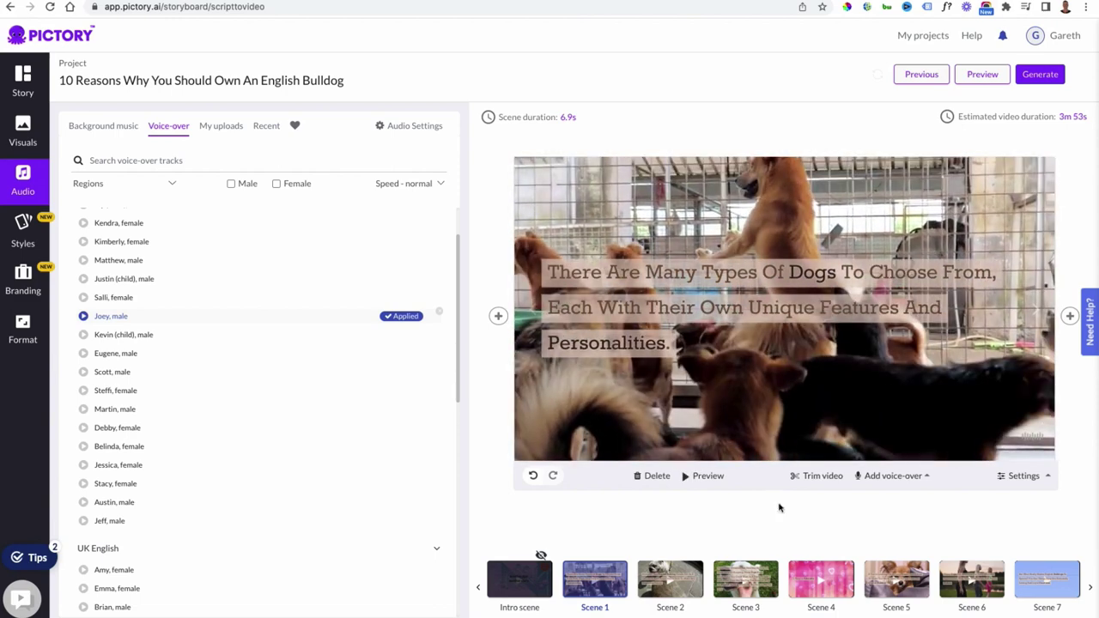
{"action": "left_click", "coordinate": [678, 573]}
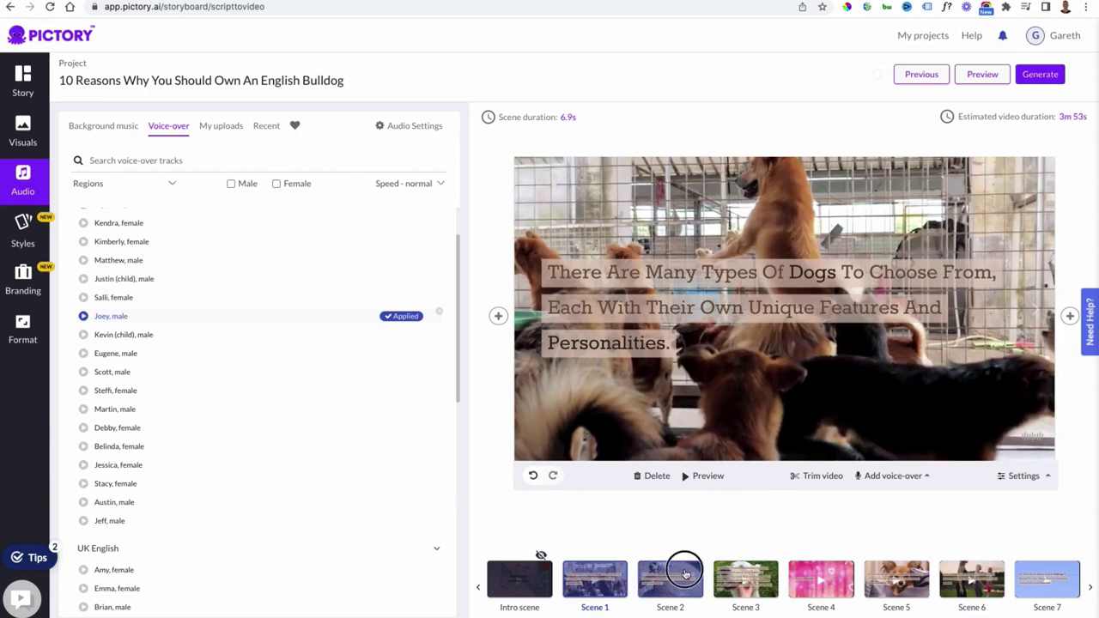
Preview Scenes 3 through 6, including the They're Adorable title and two-women clip.
{"action": "left_click", "coordinate": [760, 572]}
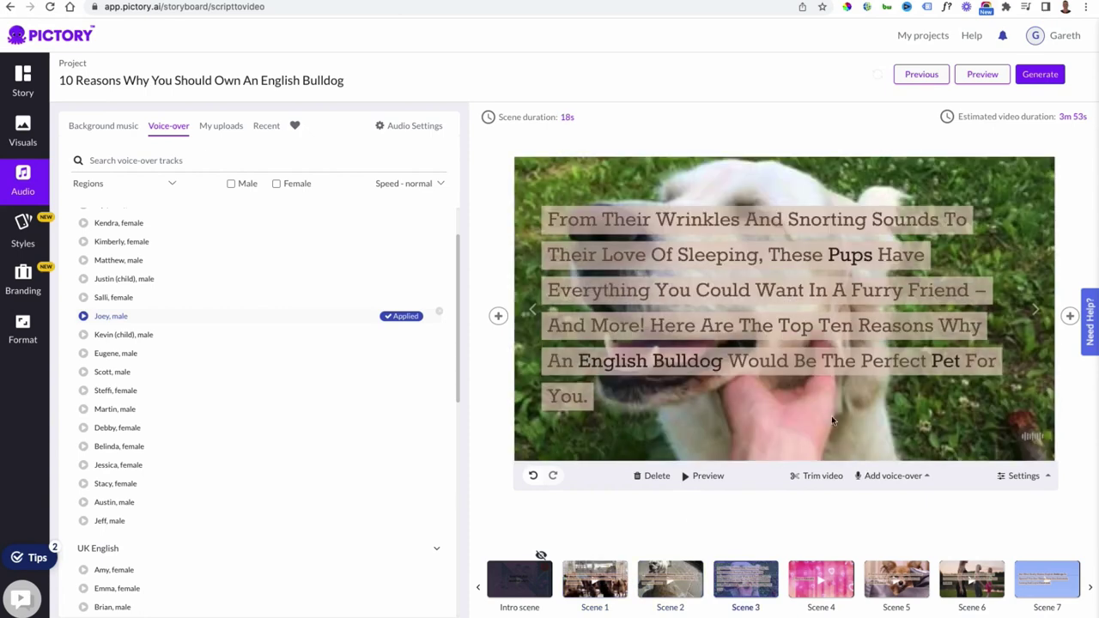
{"action": "left_click", "coordinate": [826, 579]}
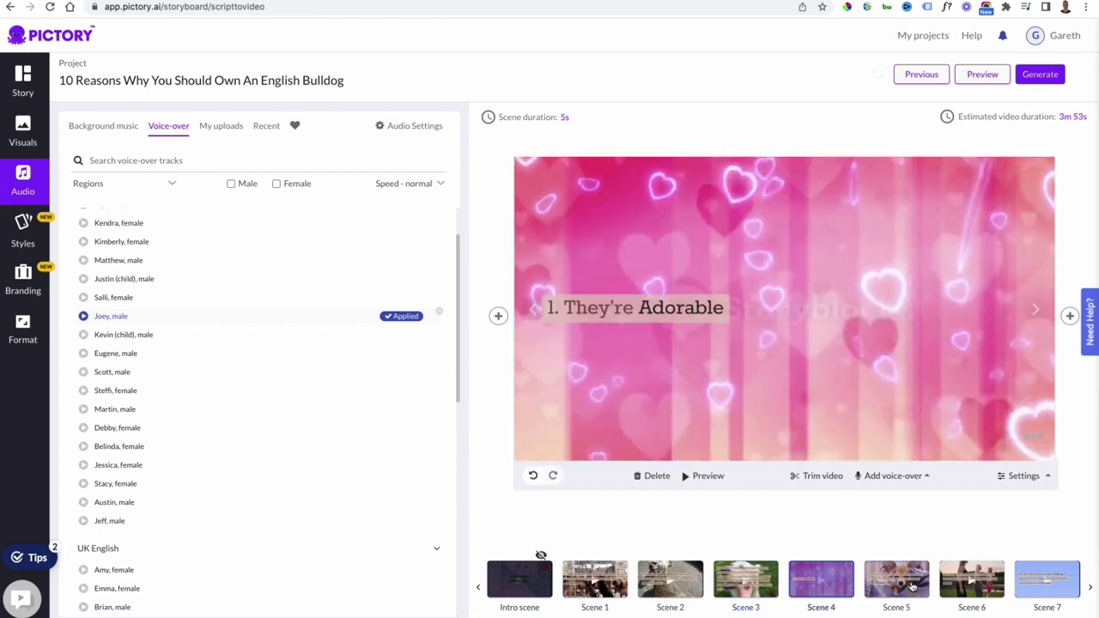
{"action": "left_click", "coordinate": [908, 586]}
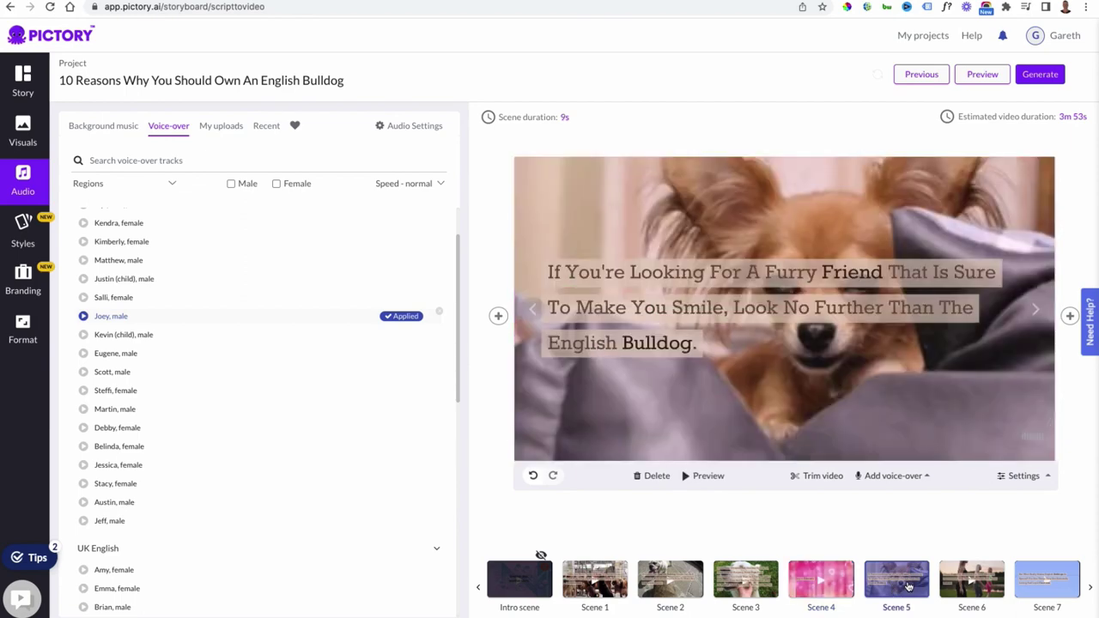
{"action": "left_click", "coordinate": [965, 587]}
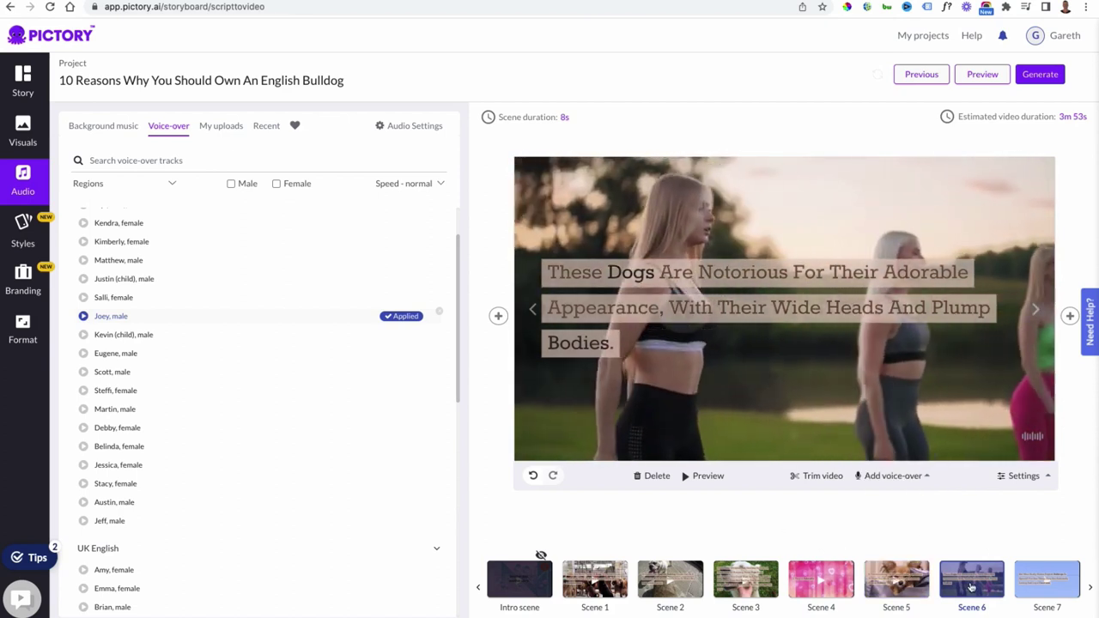
Select Scene 6 in the Story script and open its visuals library.
{"action": "left_click", "coordinate": [36, 130]}
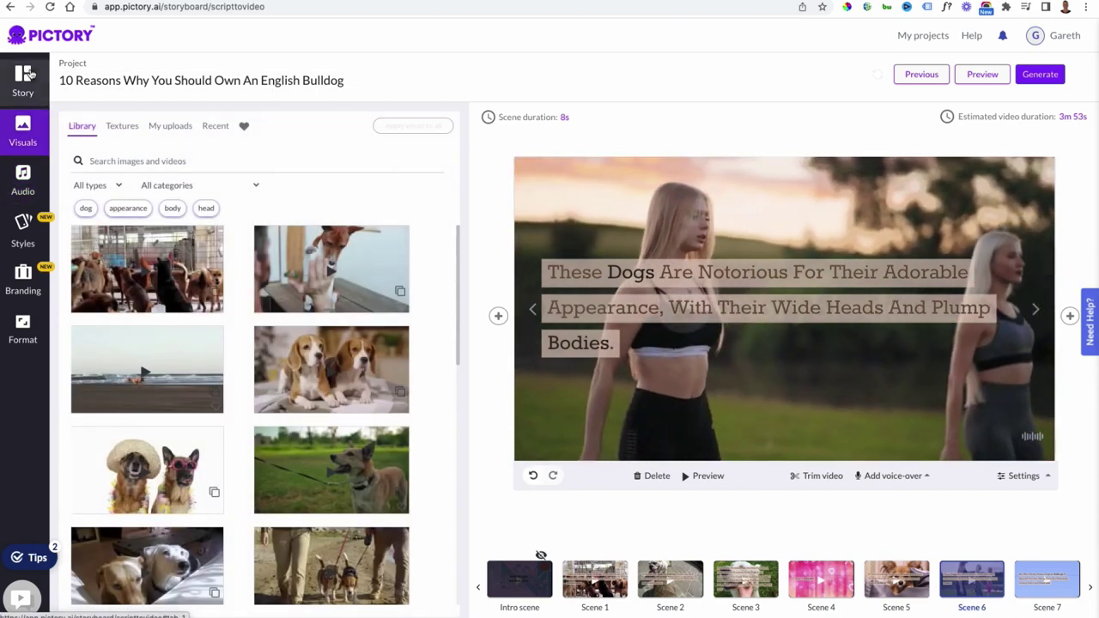
{"action": "left_click", "coordinate": [23, 79]}
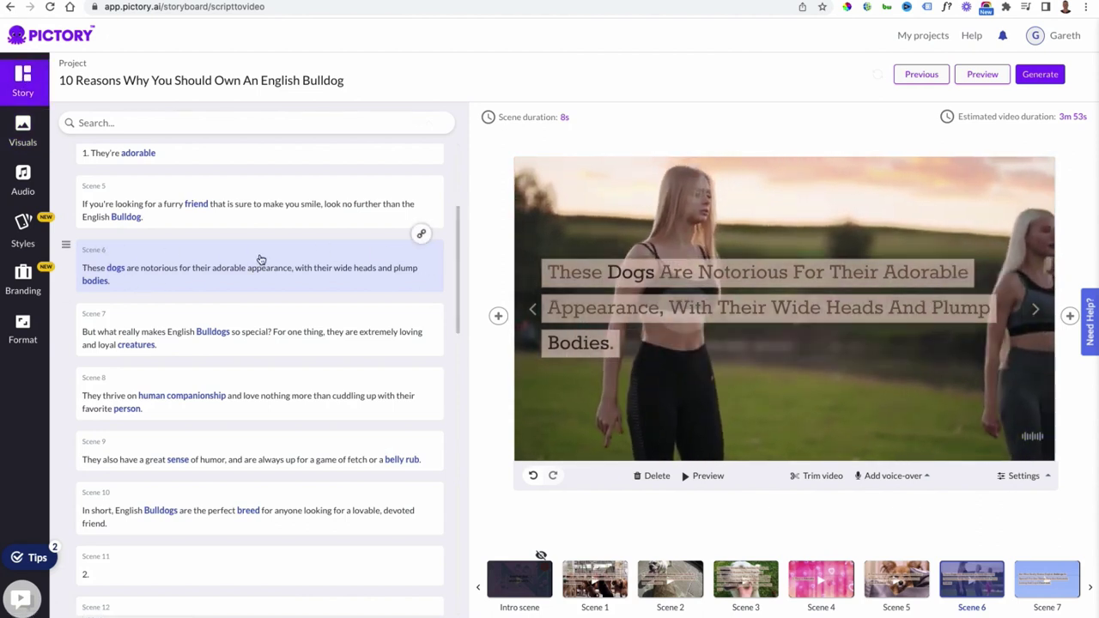
{"action": "left_click", "coordinate": [339, 330]}
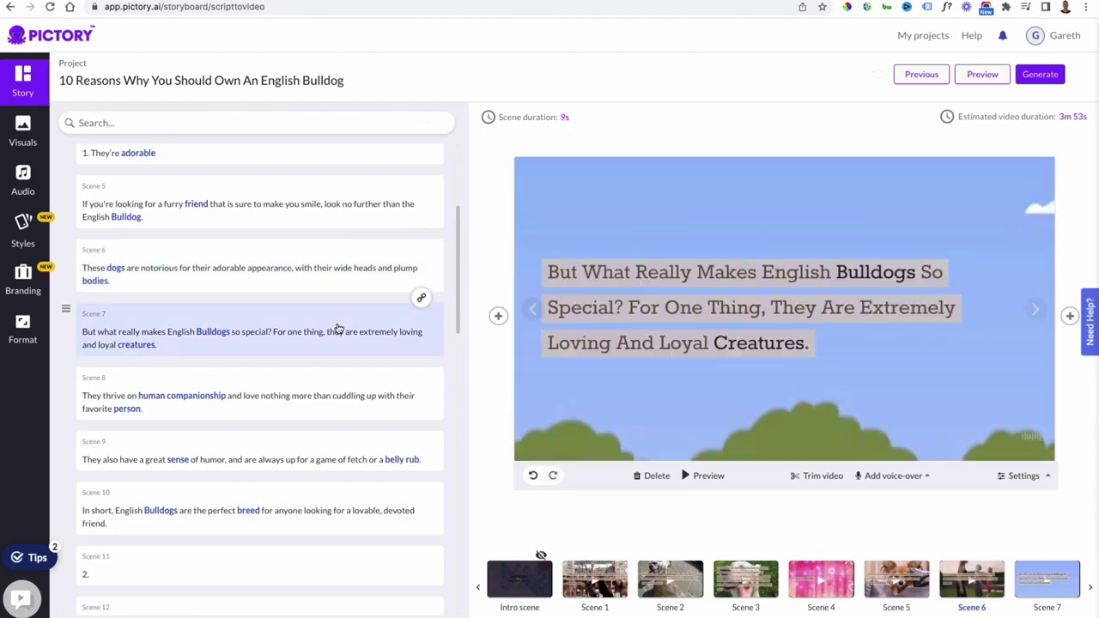
{"action": "left_click", "coordinate": [340, 264]}
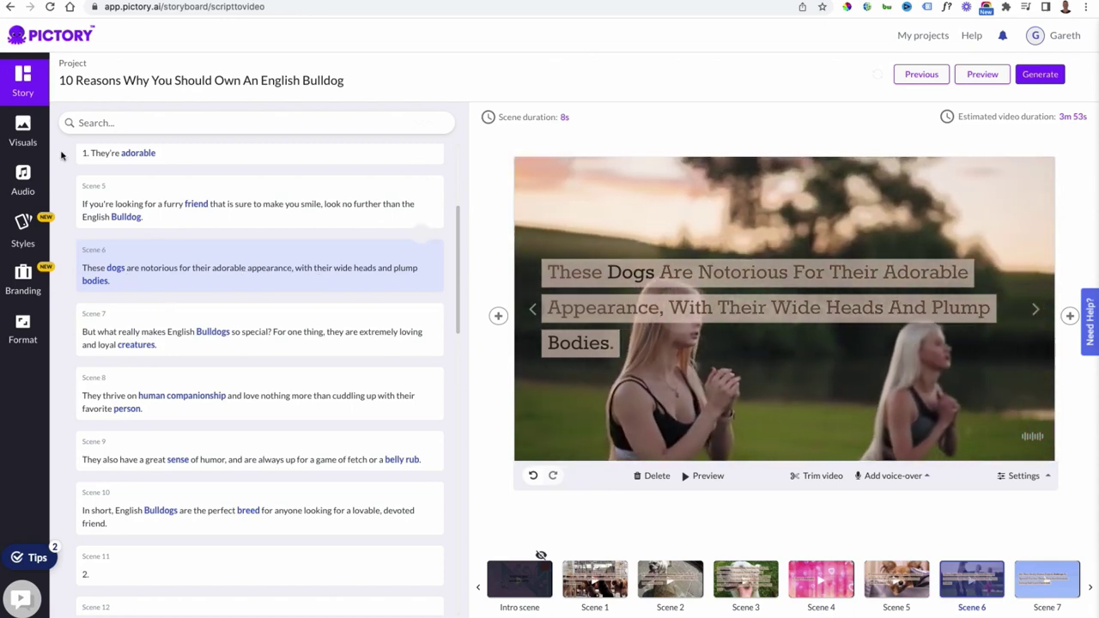
{"action": "left_click", "coordinate": [23, 132]}
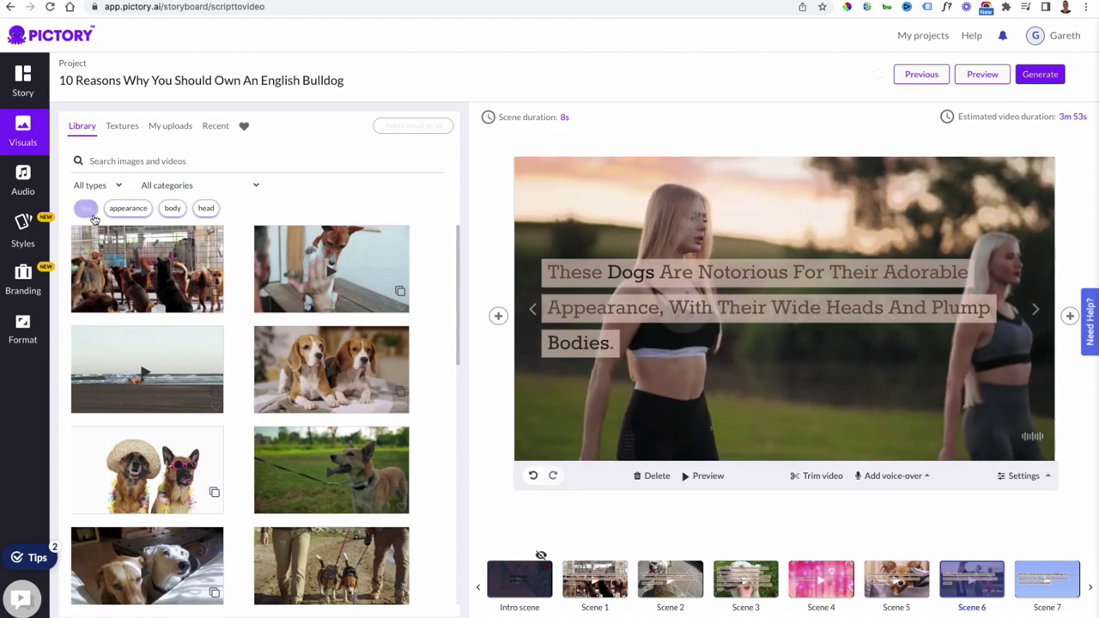
Search visuals for 'english bulldog' and give Scene 6 the woman-petting-a-bulldog clip, then preview it.
{"action": "left_click", "coordinate": [142, 161]}
{"action": "type", "text": "engli"}
{"action": "left_click", "coordinate": [112, 187]}
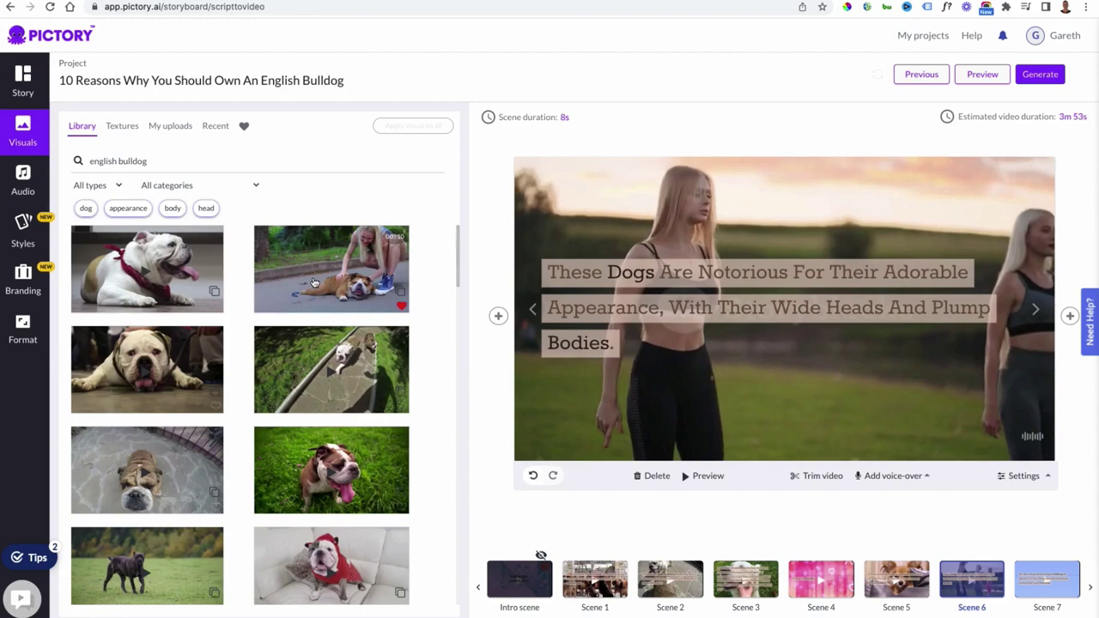
{"action": "left_click", "coordinate": [314, 283]}
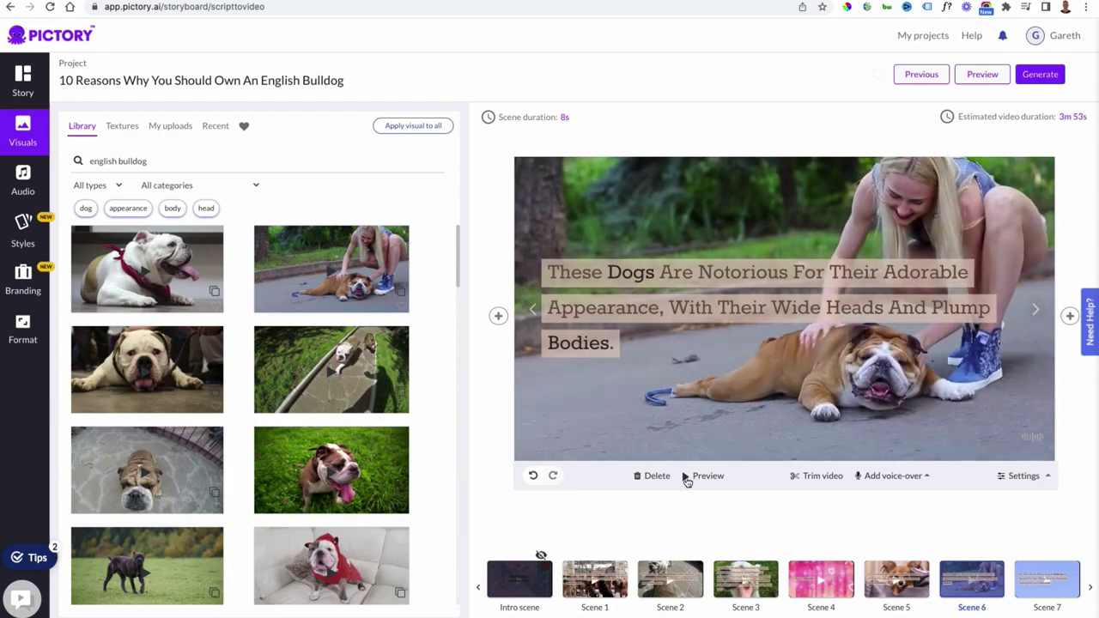
{"action": "left_click", "coordinate": [687, 479]}
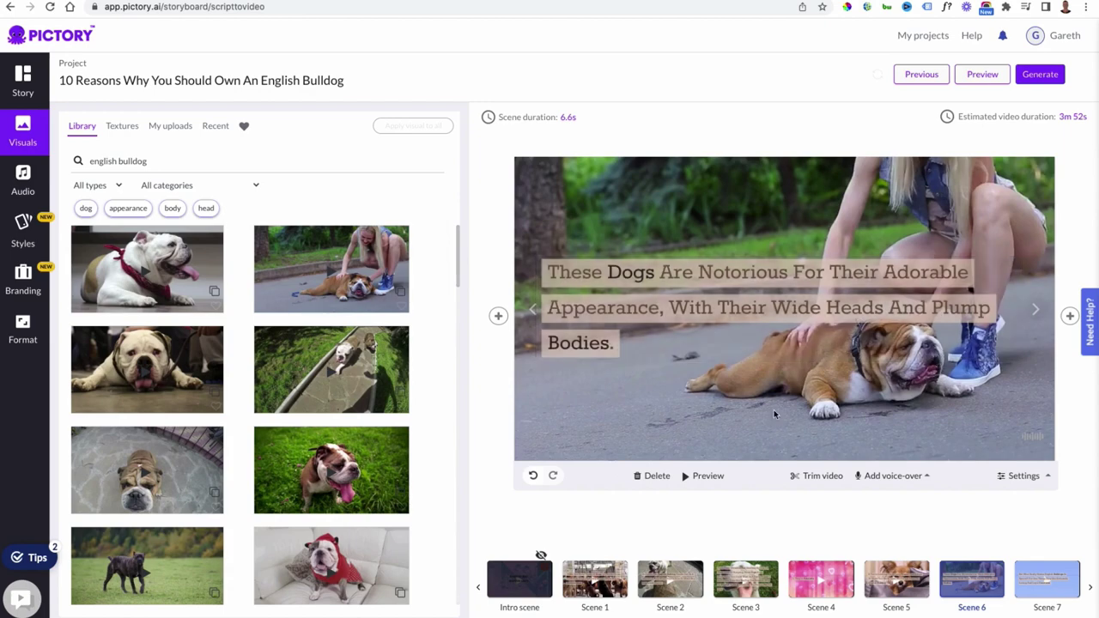
{"action": "left_click", "coordinate": [26, 86]}
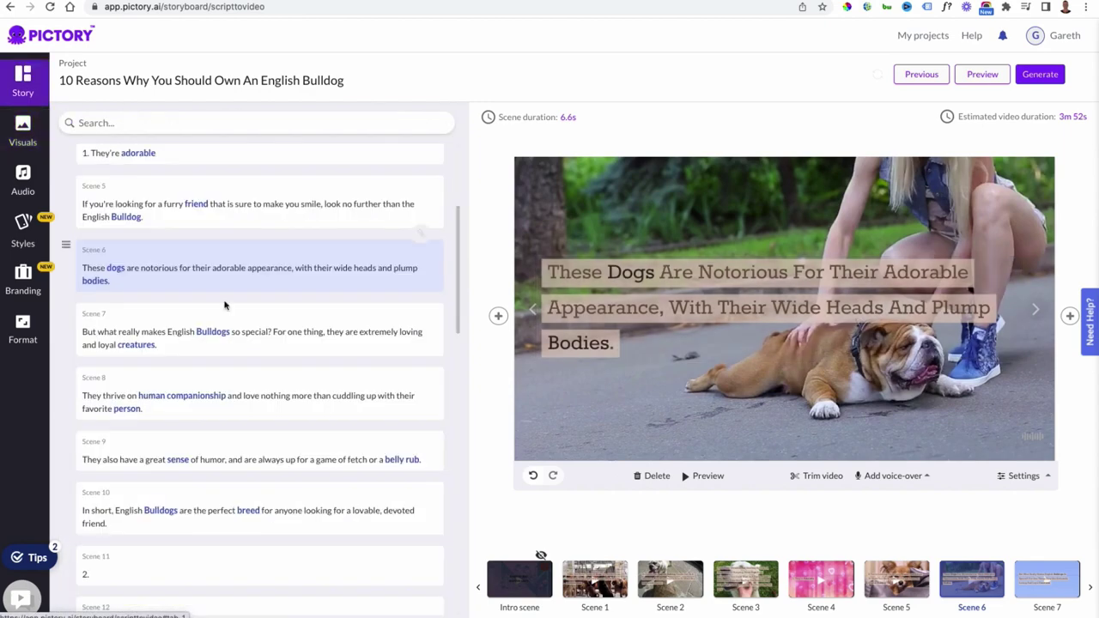
Replace Scene 1's kennel dogs clip with a red-hooded bulldog on a white sofa and preview.
{"action": "left_click", "coordinate": [284, 204]}
{"action": "scroll", "coordinate": [218, 176], "scroll_direction": "up", "scroll_amount": 3}
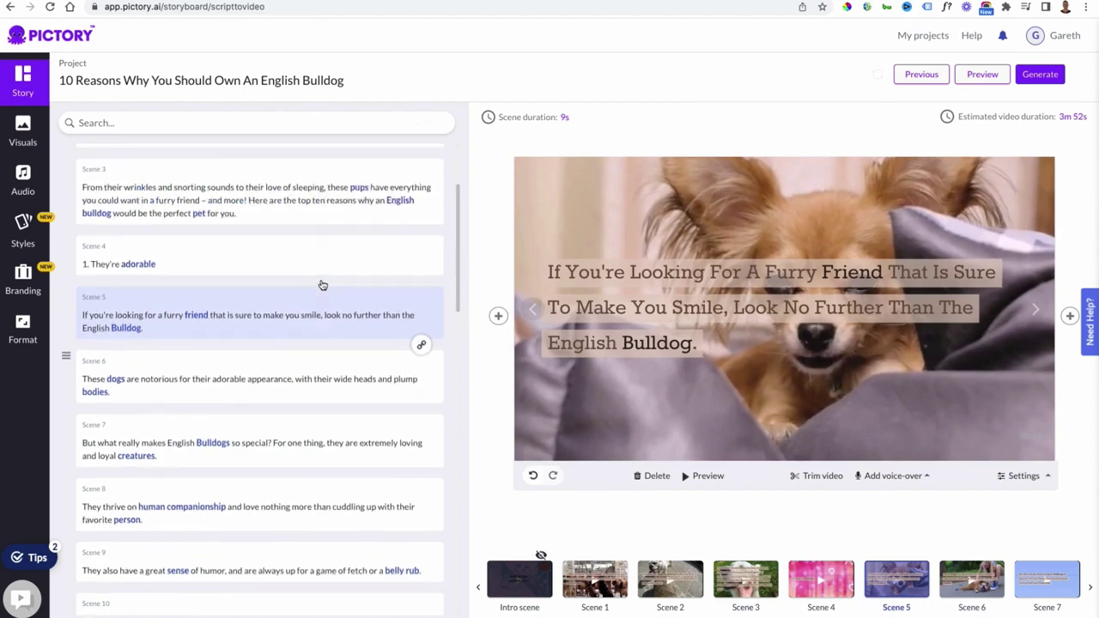
{"action": "left_click", "coordinate": [245, 169]}
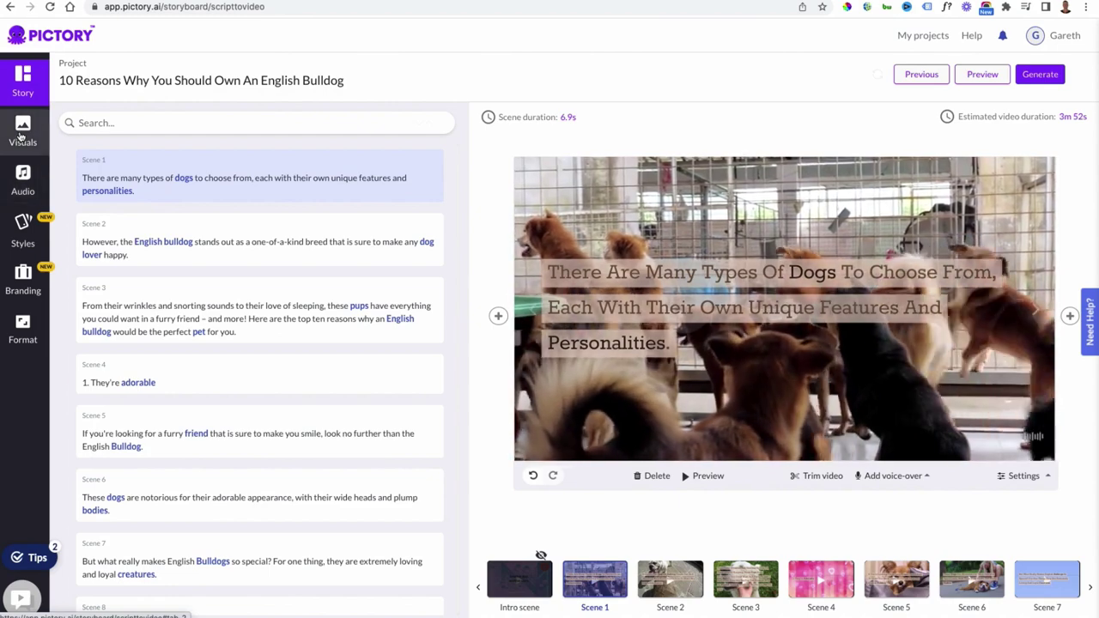
{"action": "left_click", "coordinate": [23, 131]}
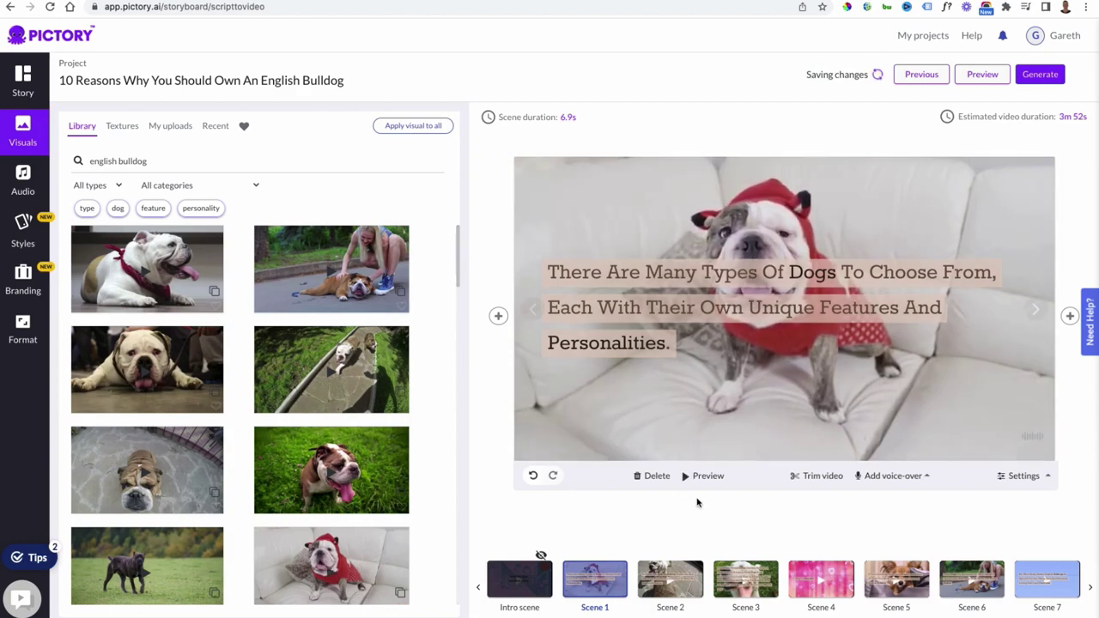
{"action": "left_click", "coordinate": [688, 477]}
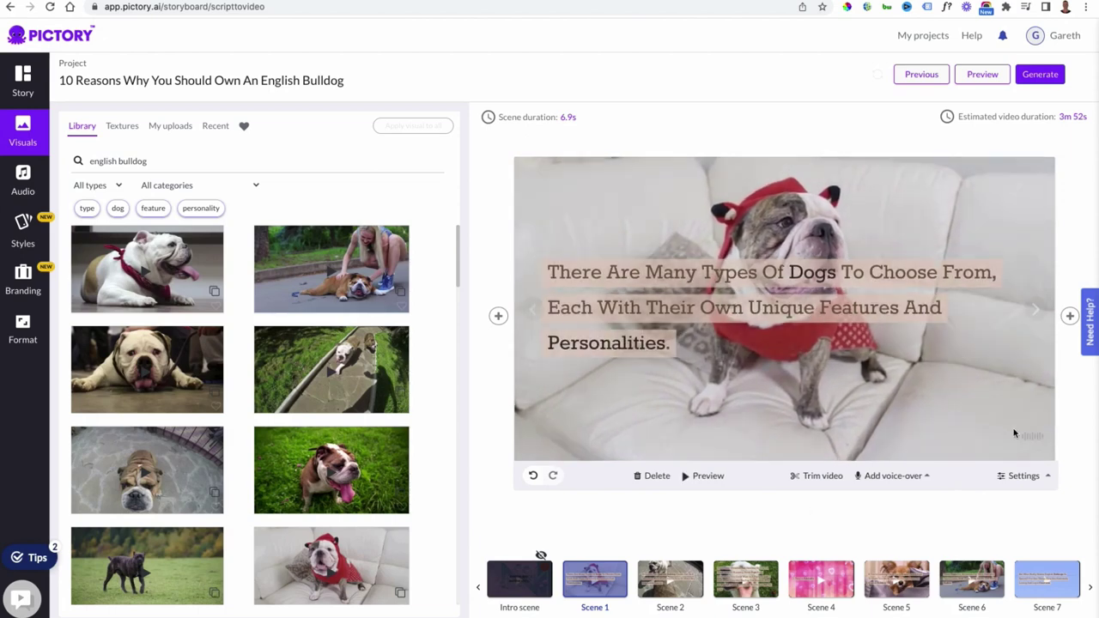
{"action": "left_click", "coordinate": [1030, 476]}
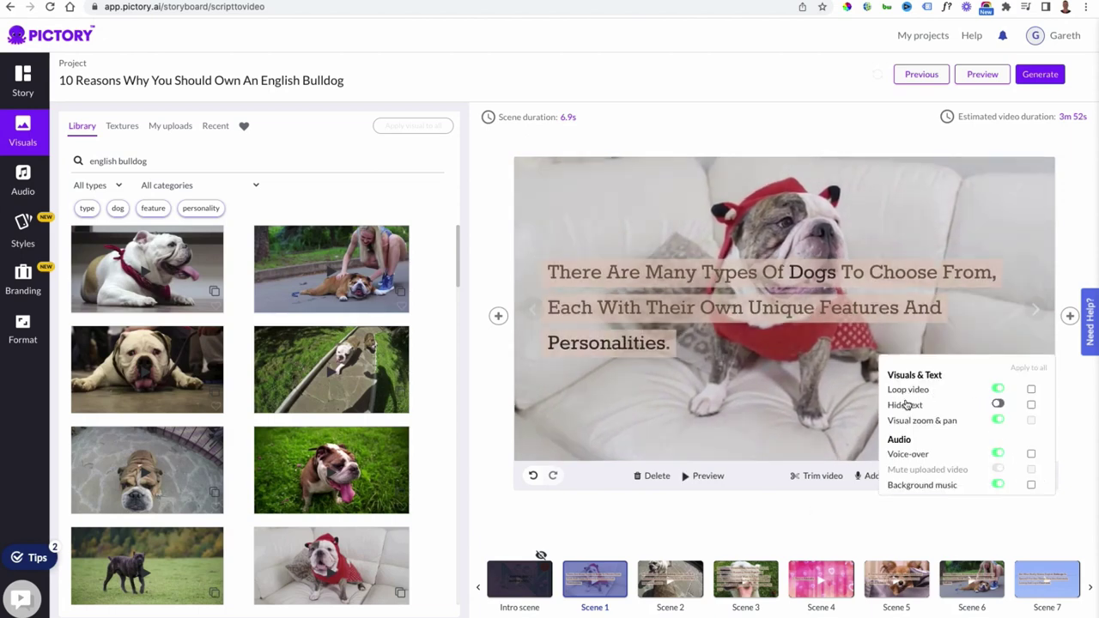
{"action": "left_click", "coordinate": [999, 403]}
{"action": "left_click", "coordinate": [1000, 404]}
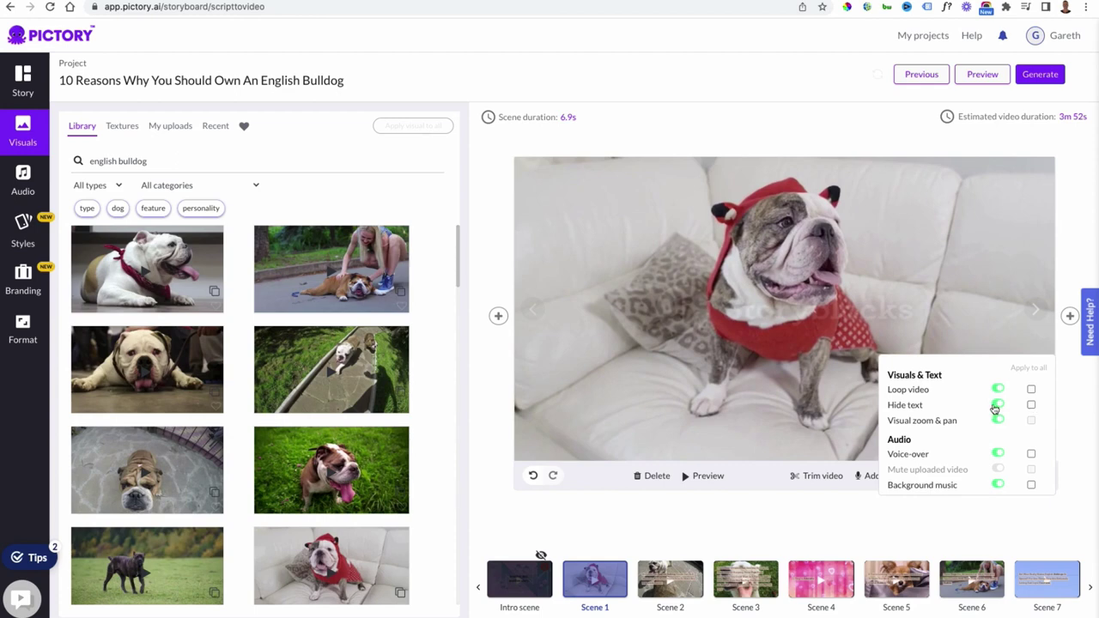
{"action": "left_click", "coordinate": [997, 405]}
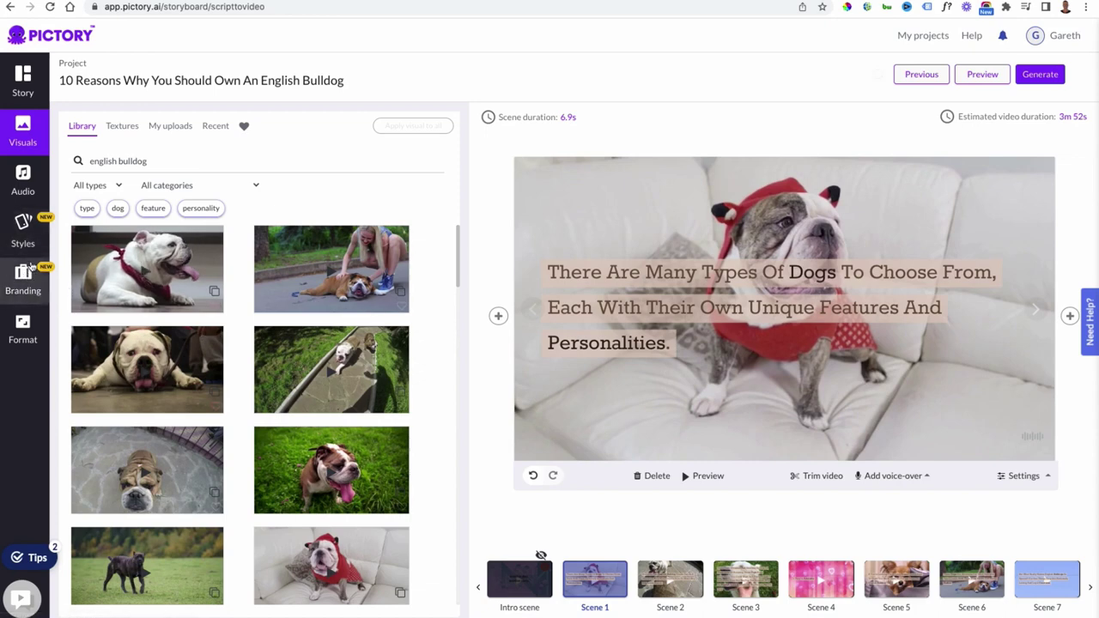
{"action": "left_click", "coordinate": [23, 230]}
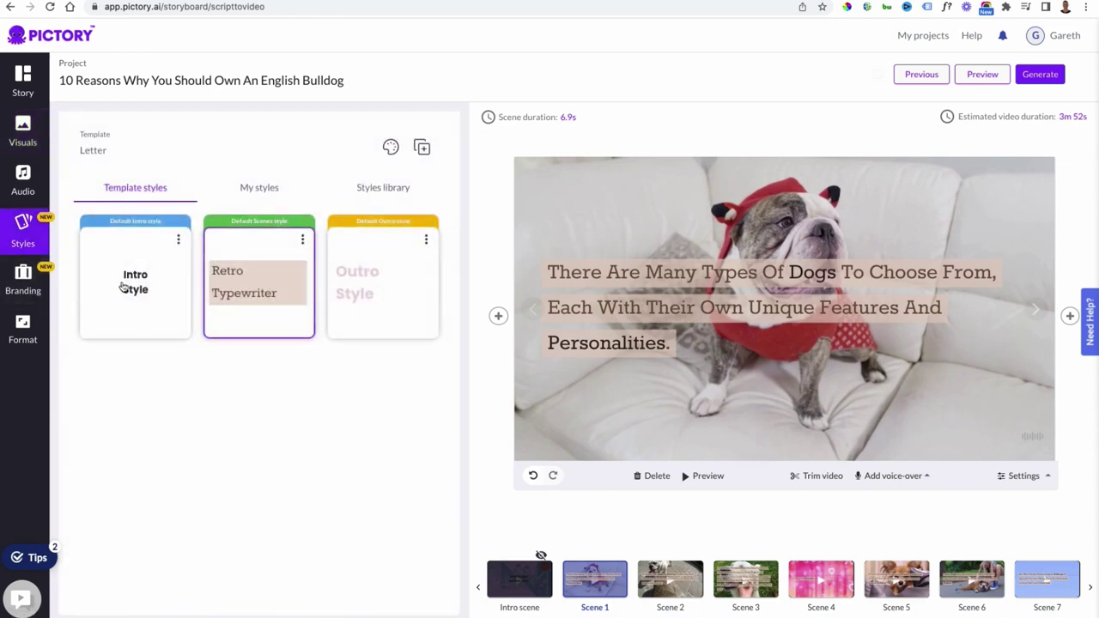
Move through the Branding panel's scene, outro and intro settings, ending on the disabled intro scene.
{"action": "left_click", "coordinate": [23, 277]}
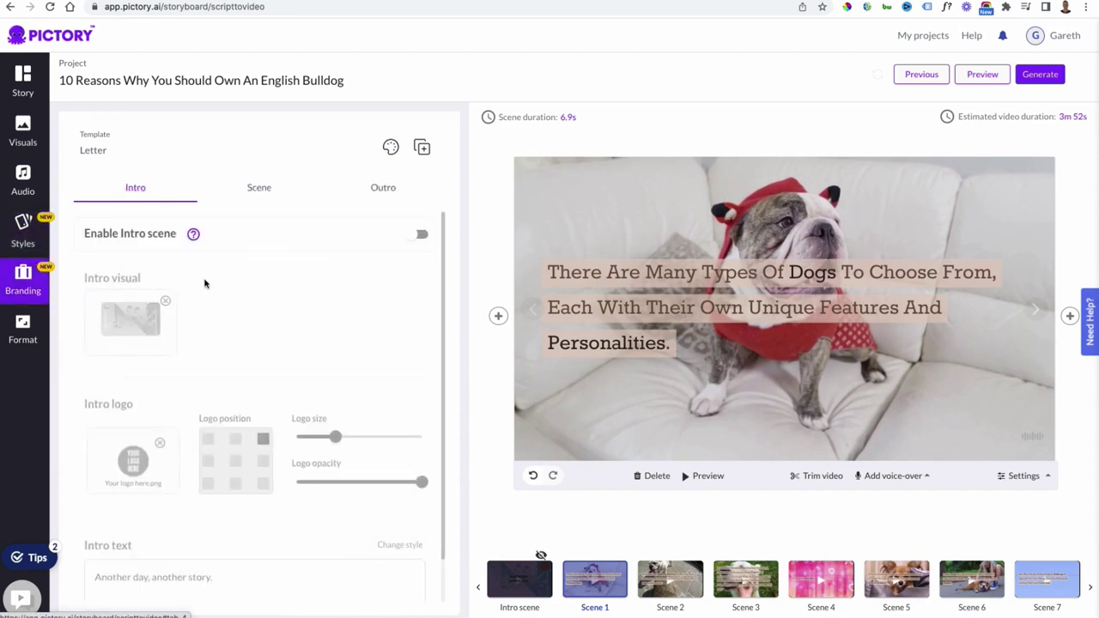
{"action": "scroll", "coordinate": [245, 287], "scroll_direction": "down", "scroll_amount": 1}
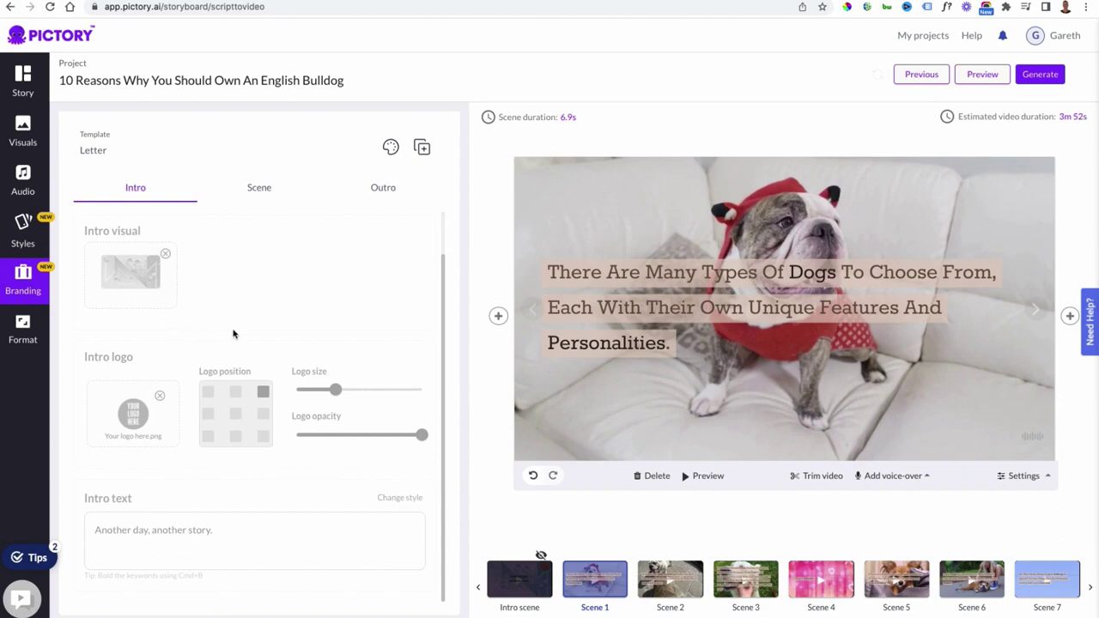
{"action": "scroll", "coordinate": [233, 334], "scroll_direction": "up", "scroll_amount": 1}
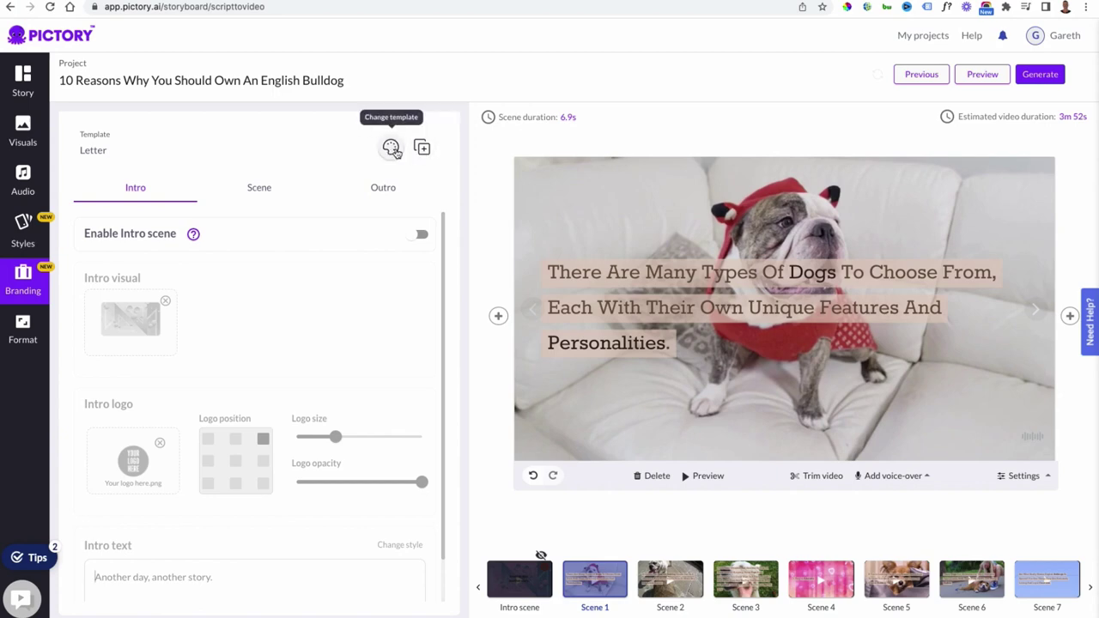
{"action": "left_click", "coordinate": [260, 190]}
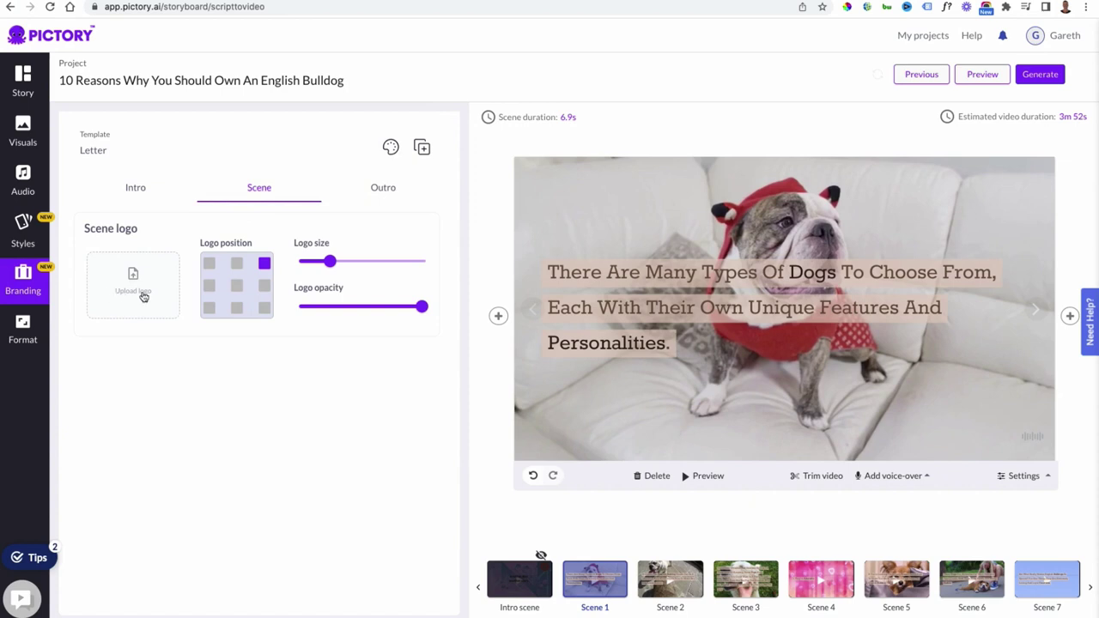
{"action": "left_click", "coordinate": [385, 187]}
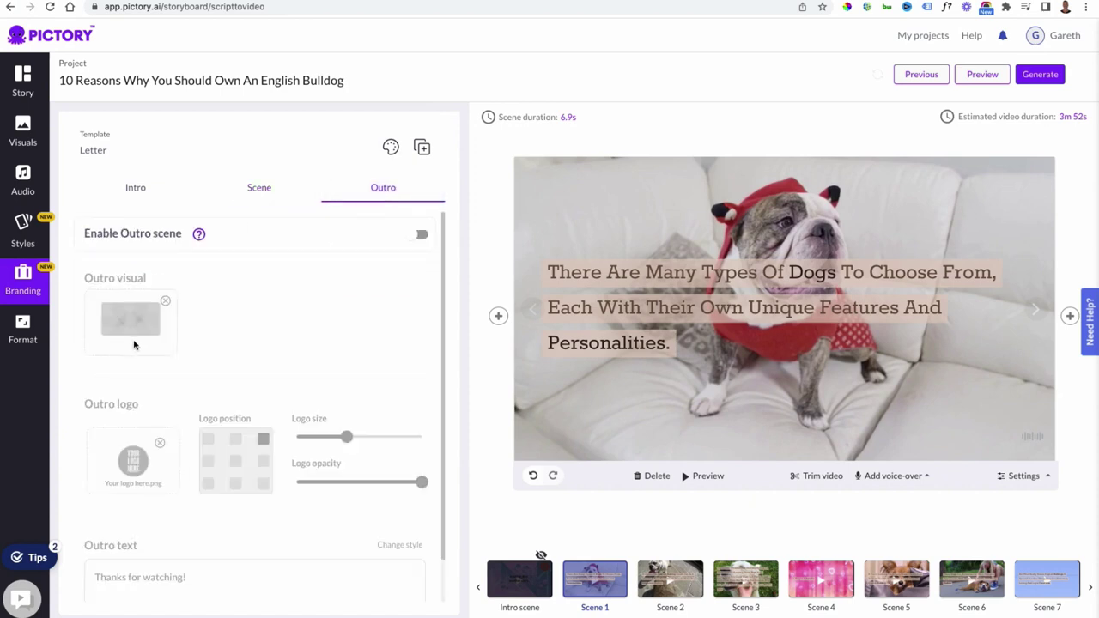
{"action": "left_click", "coordinate": [142, 188]}
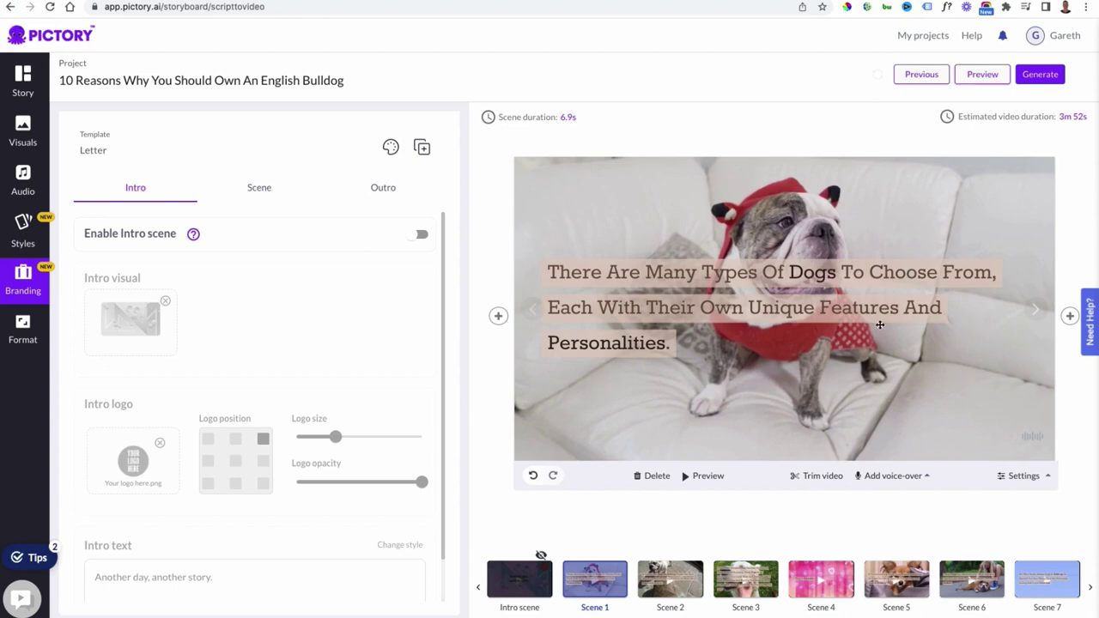
Page the scene strip to Scenes 16–23 and check the Generate options without generating.
{"action": "left_click", "coordinate": [1091, 591]}
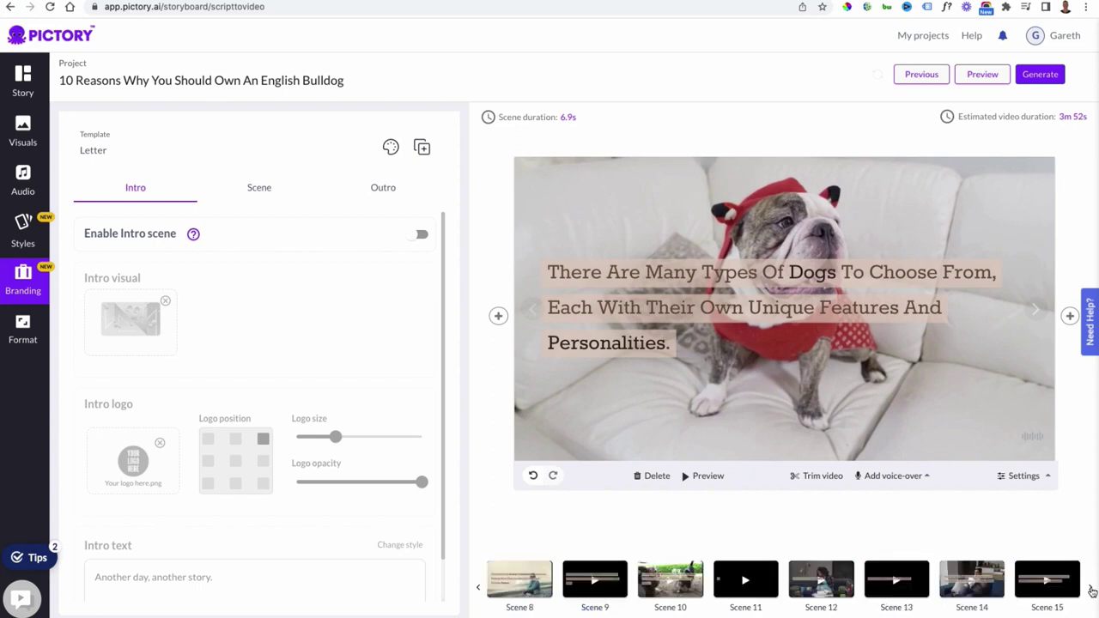
{"action": "left_click", "coordinate": [1091, 591]}
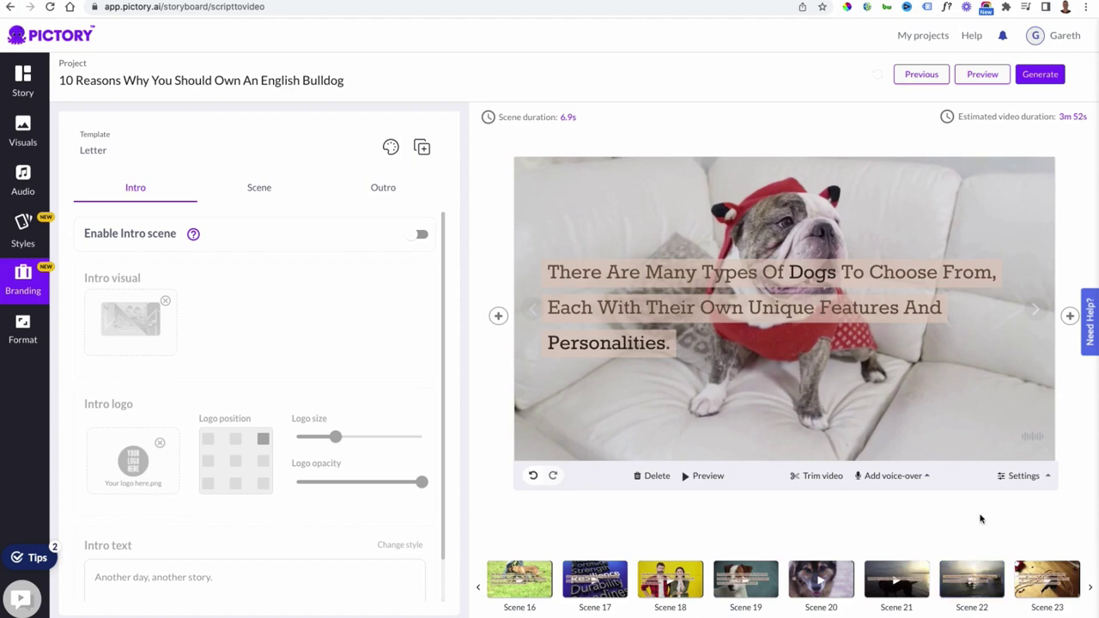
{"action": "left_click", "coordinate": [1043, 77]}
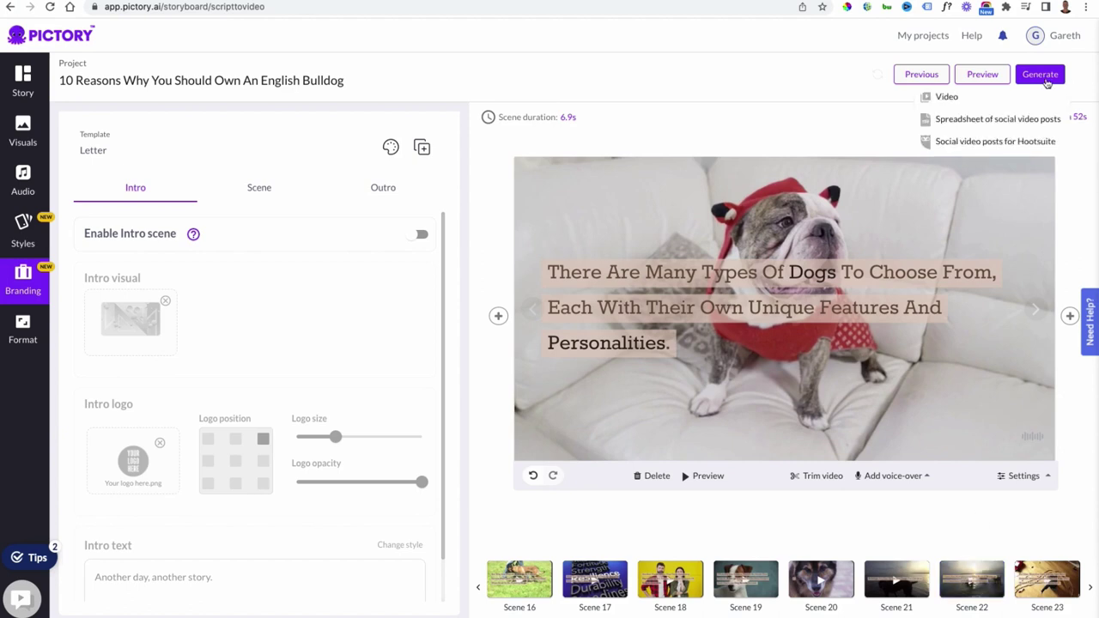
{"action": "mouse_move", "coordinate": [1043, 83]}
{"action": "left_click", "coordinate": [948, 98]}
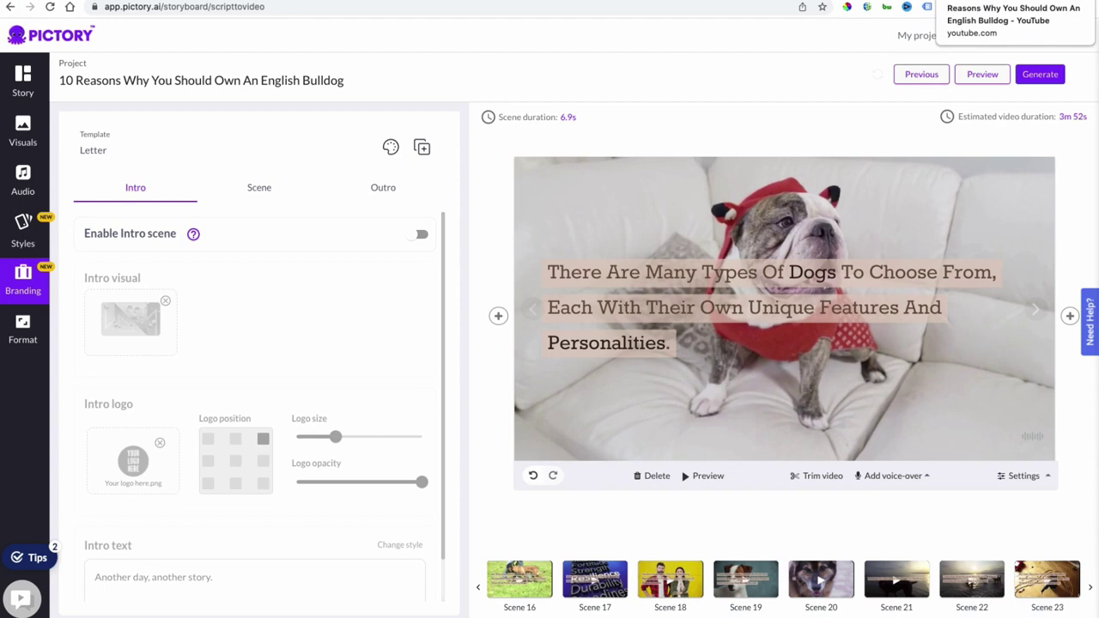
Scroll the bulldog results and open 'Why you should get an English bulldog - Four reasons'.
{"action": "left_click", "coordinate": [1013, 0]}
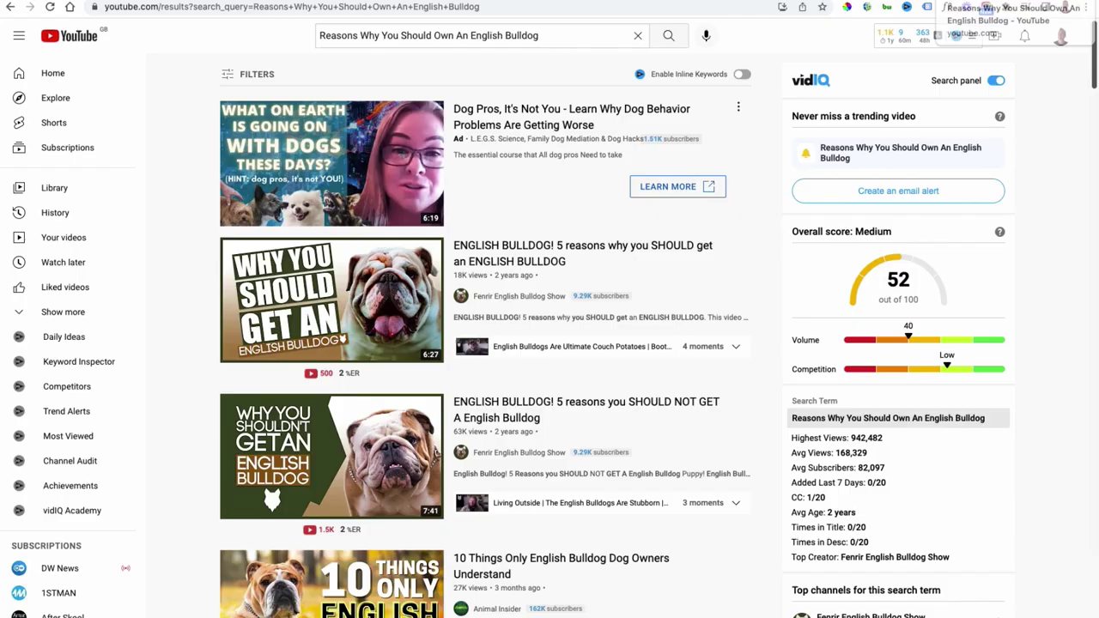
{"action": "mouse_move", "coordinate": [430, 277]}
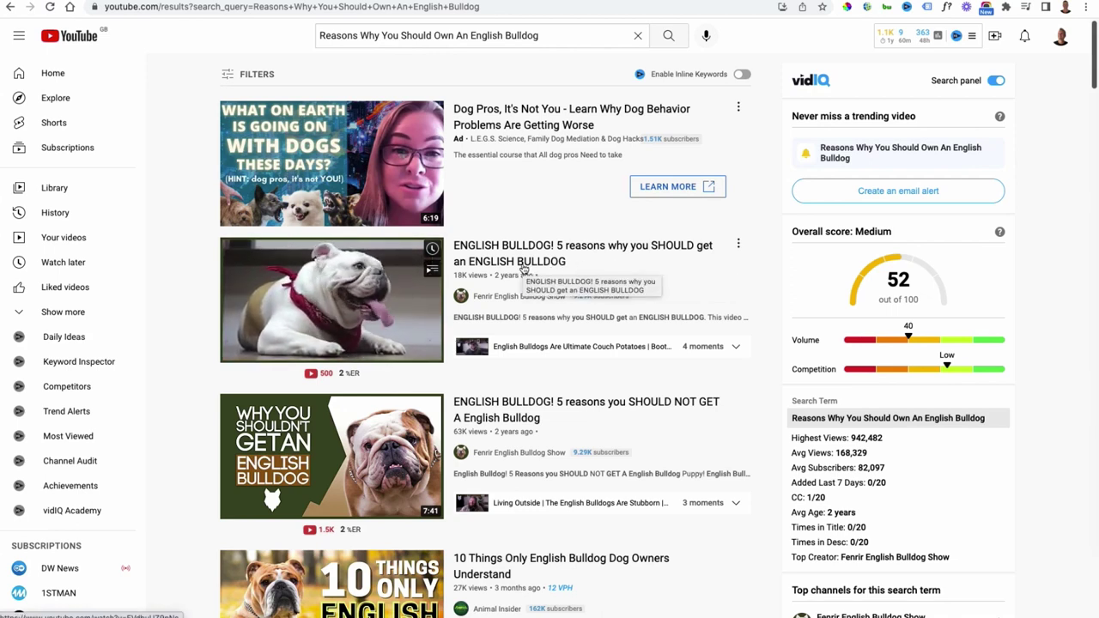
{"action": "left_click_drag", "start_coordinate": [471, 262], "coordinate": [545, 253]}
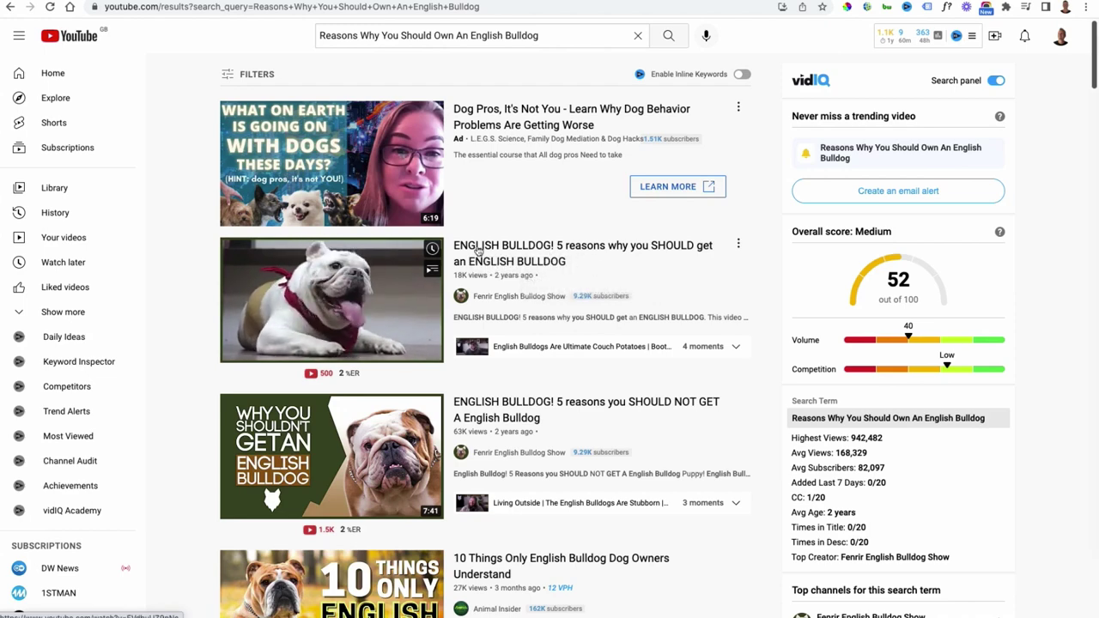
{"action": "scroll", "coordinate": [521, 264], "scroll_direction": "down", "scroll_amount": 3}
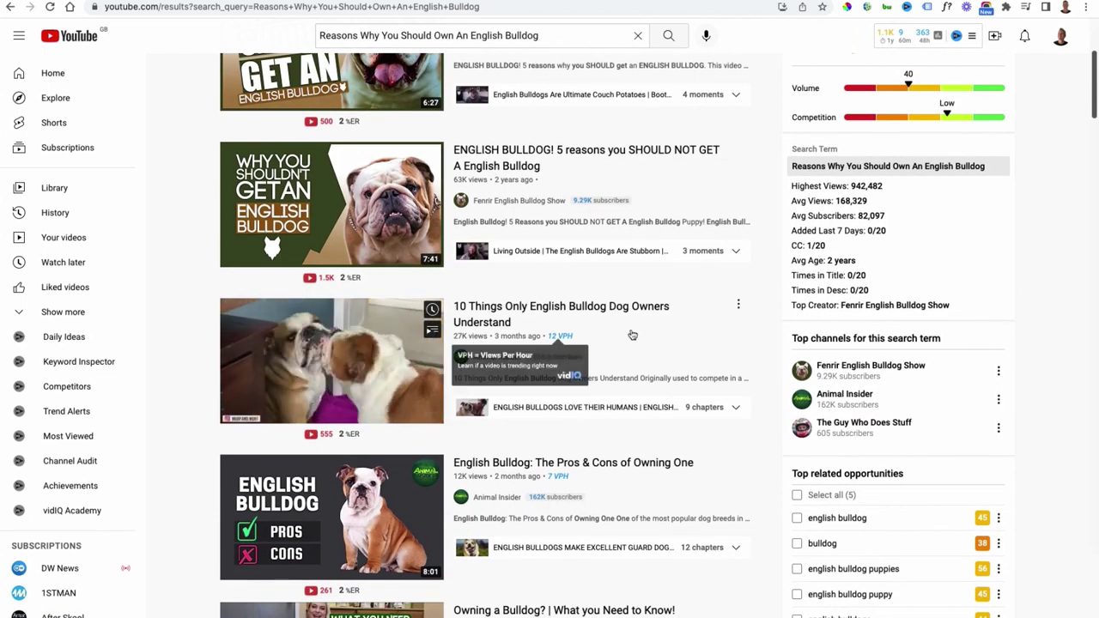
{"action": "scroll", "coordinate": [633, 330], "scroll_direction": "down", "scroll_amount": 4}
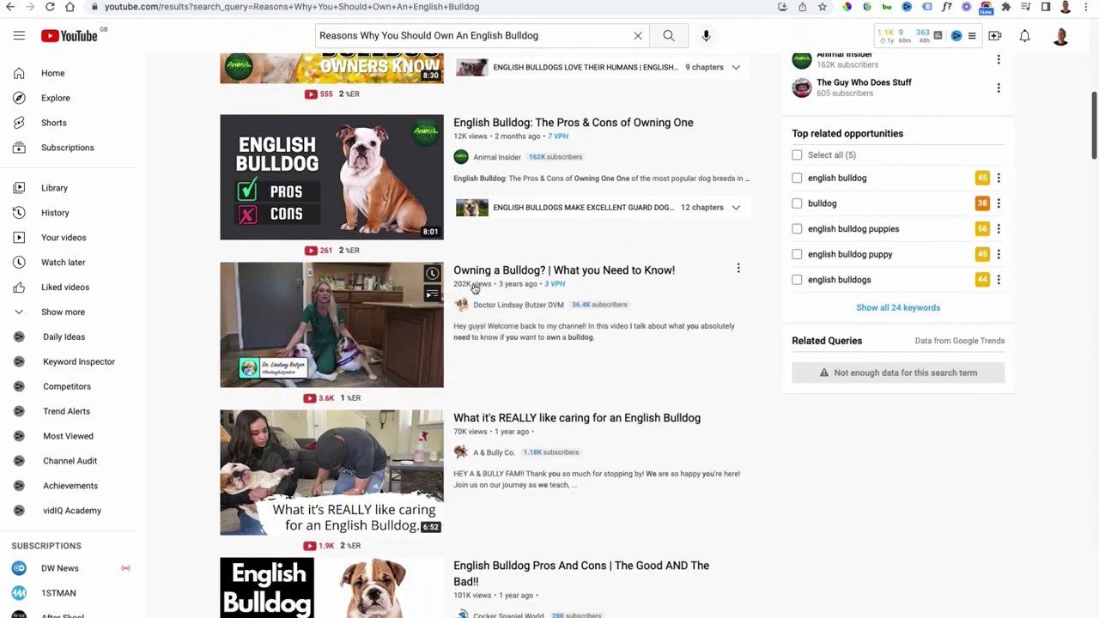
{"action": "scroll", "coordinate": [623, 297], "scroll_direction": "down", "scroll_amount": 4}
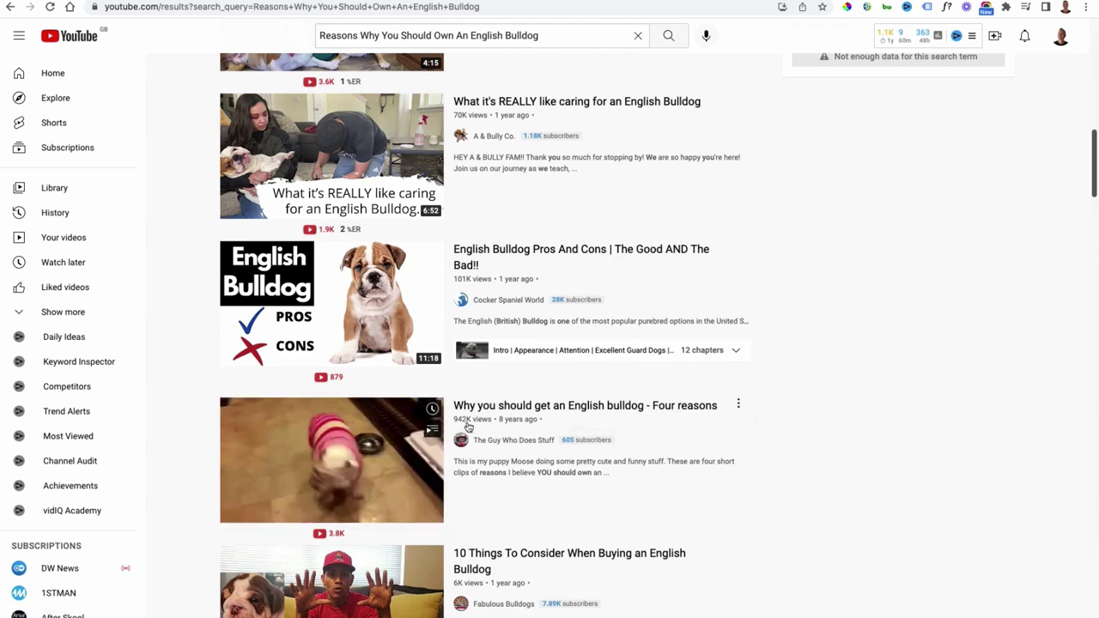
{"action": "left_click", "coordinate": [512, 412]}
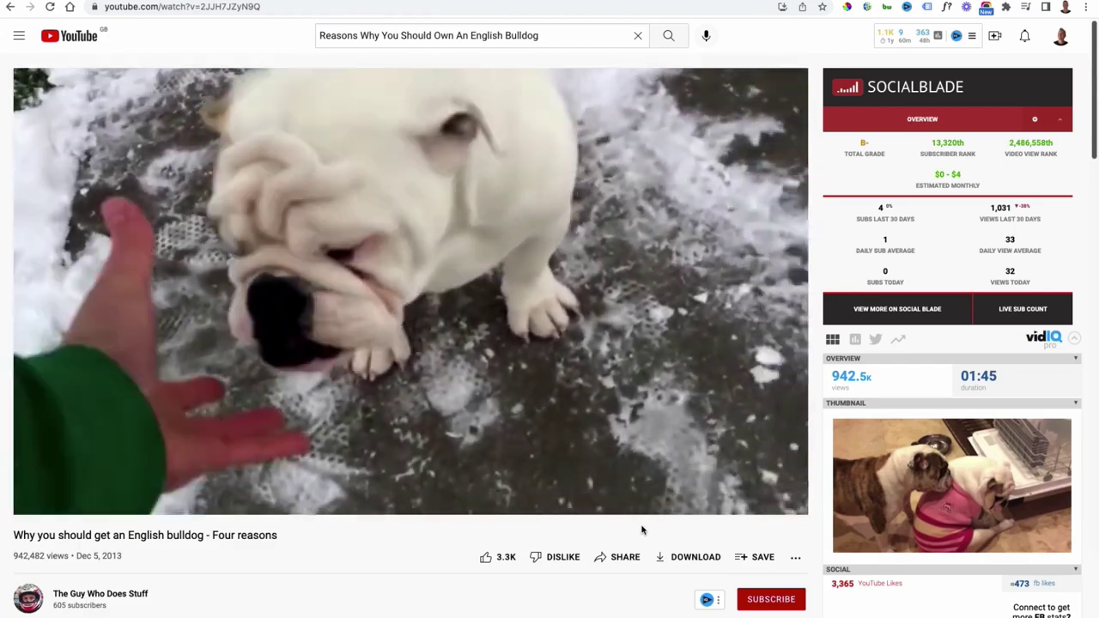
Skip the Four reasons video to about 0:37, then open 'English Bulldog Pros And Cons | The Good AND The Bad!!' from the results.
{"action": "left_click_drag", "start_coordinate": [238, 487], "coordinate": [296, 486]}
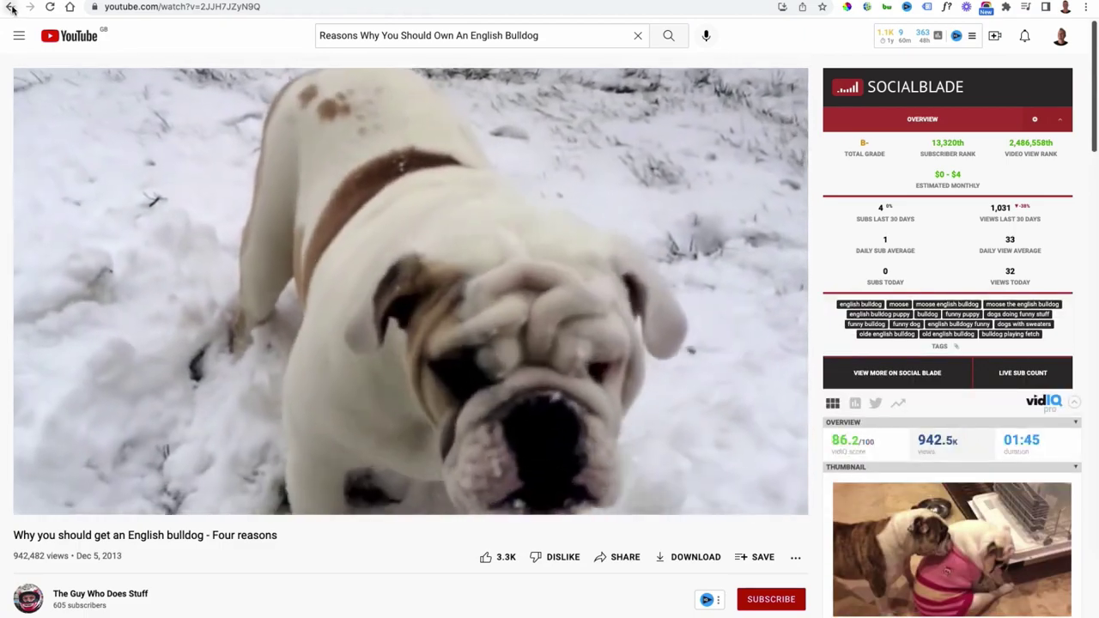
{"action": "left_click", "coordinate": [11, 7]}
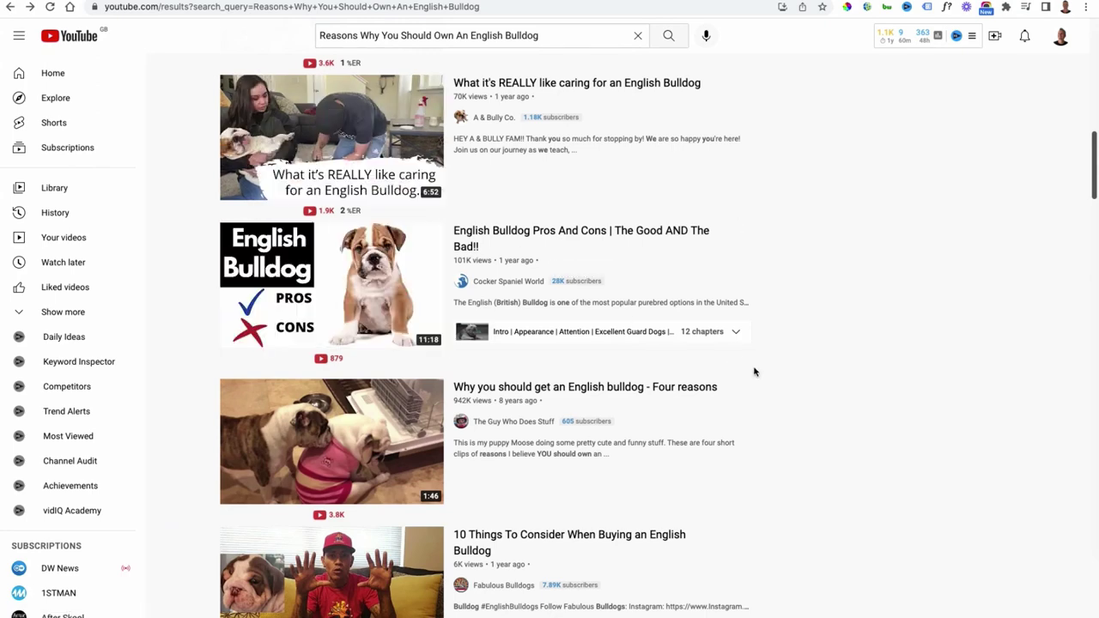
{"action": "scroll", "coordinate": [754, 371], "scroll_direction": "down", "scroll_amount": 2}
{"action": "scroll", "coordinate": [754, 371], "scroll_direction": "down", "scroll_amount": 3}
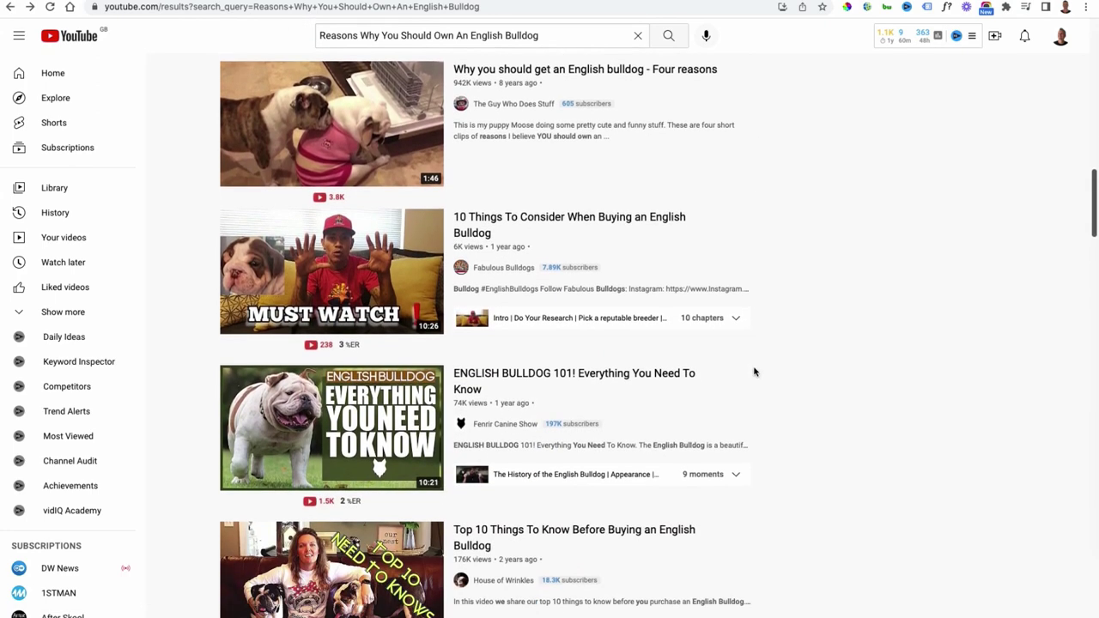
{"action": "scroll", "coordinate": [754, 371], "scroll_direction": "down", "scroll_amount": 1}
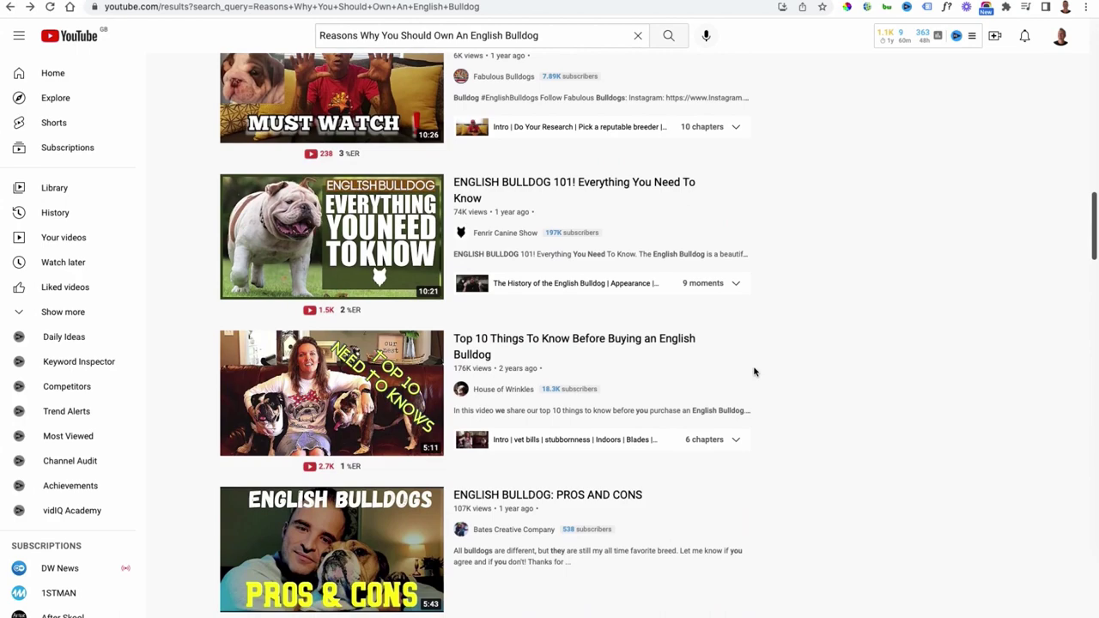
{"action": "scroll", "coordinate": [754, 371], "scroll_direction": "down", "scroll_amount": 3}
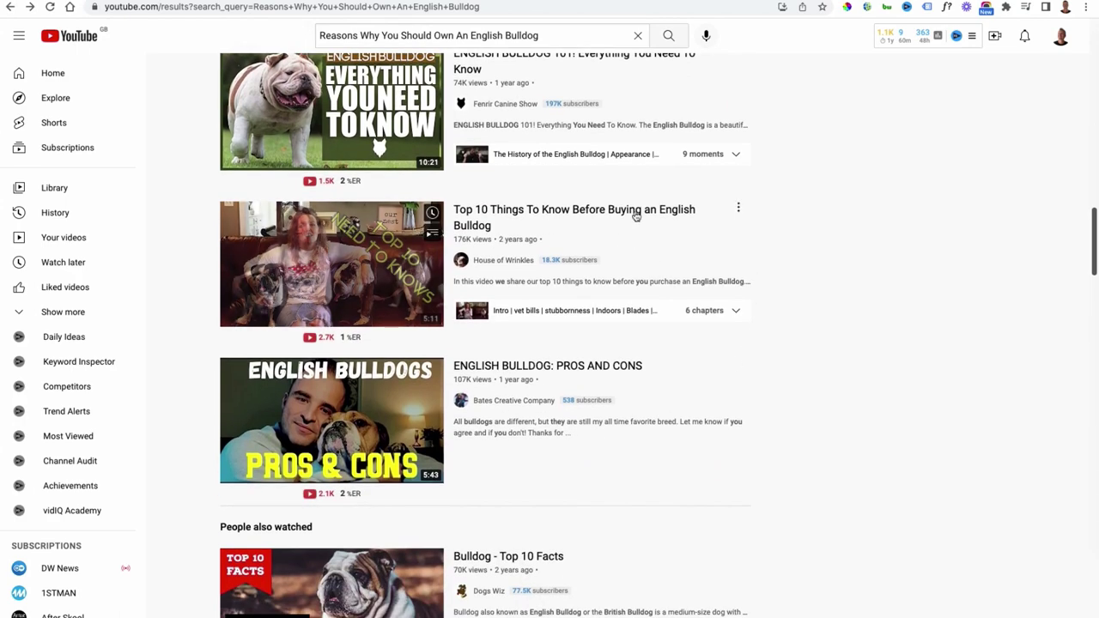
{"action": "scroll", "coordinate": [625, 349], "scroll_direction": "down", "scroll_amount": 5}
{"action": "scroll", "coordinate": [625, 349], "scroll_direction": "up", "scroll_amount": 10}
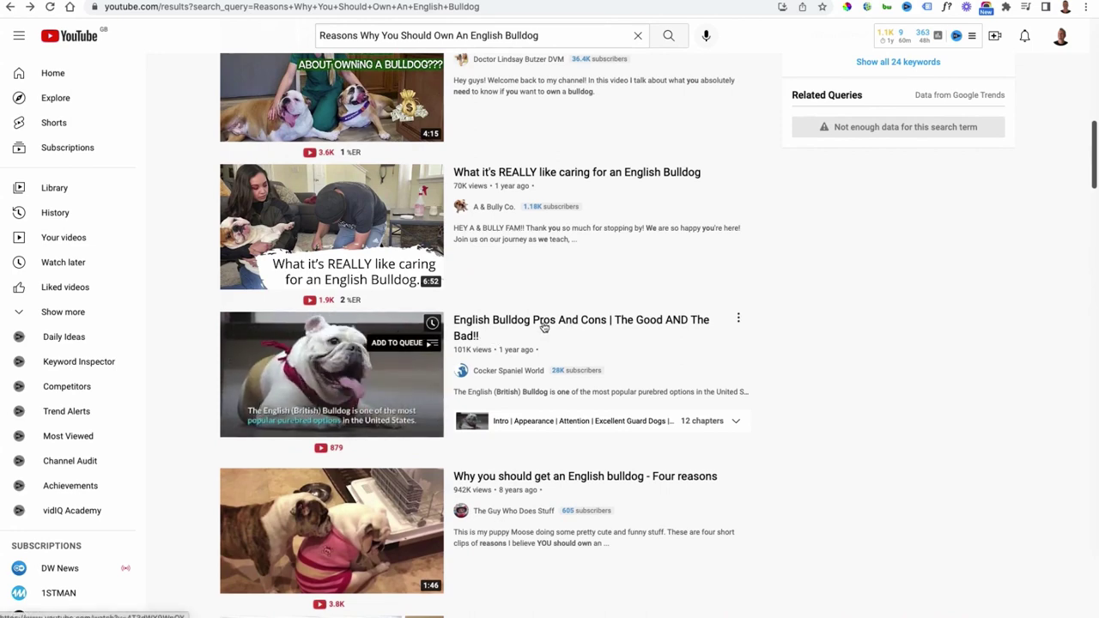
{"action": "left_click", "coordinate": [533, 323]}
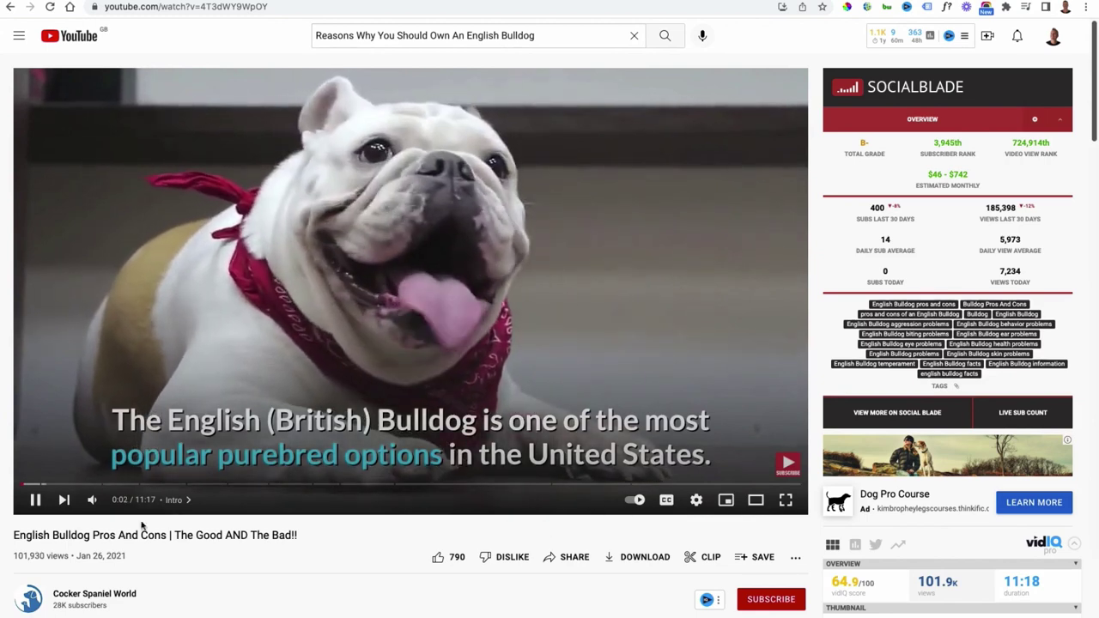
Pause 'English Bulldog Pros And Cons' at 0:03 of 11:17.
{"action": "left_click", "coordinate": [35, 500]}
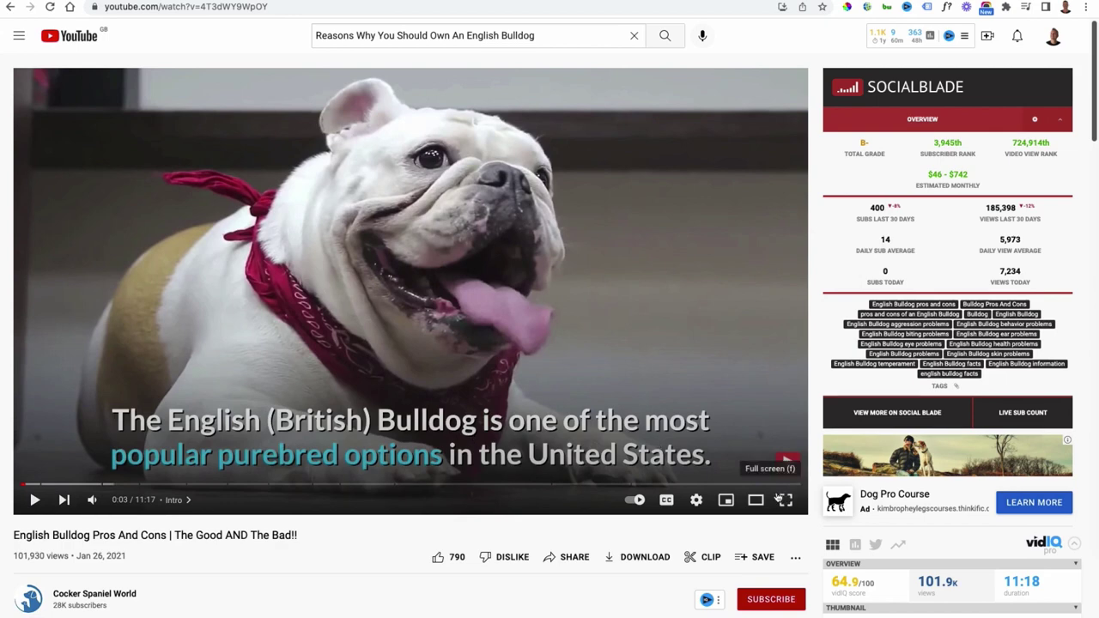
Show the video's transcript, toggle its timestamps off, and select the transcript text.
{"action": "left_click", "coordinate": [796, 560]}
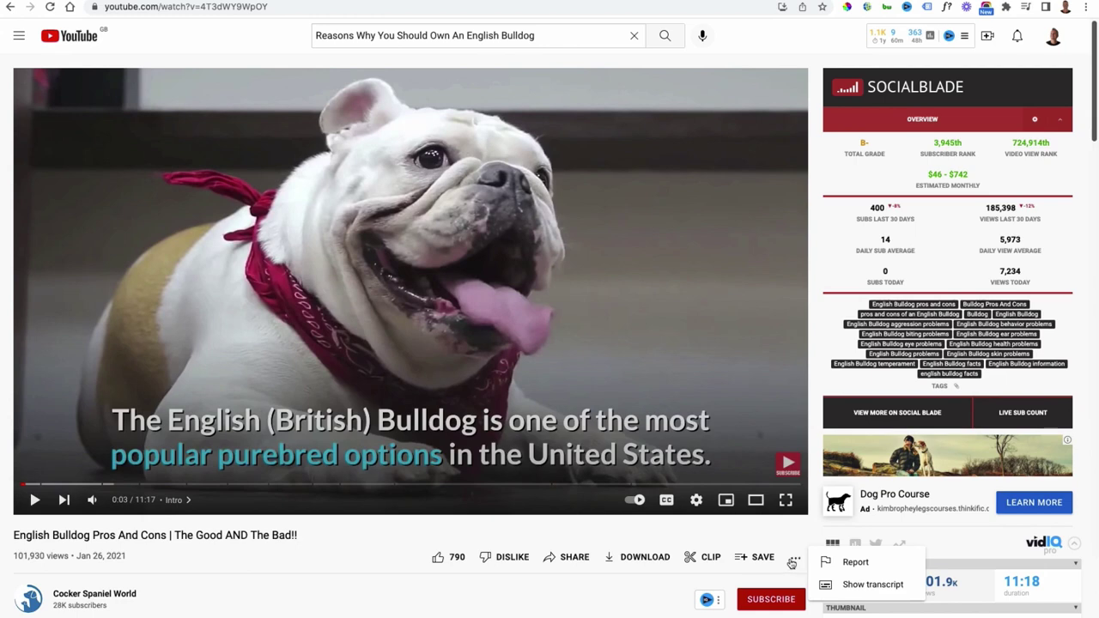
{"action": "left_click", "coordinate": [852, 584]}
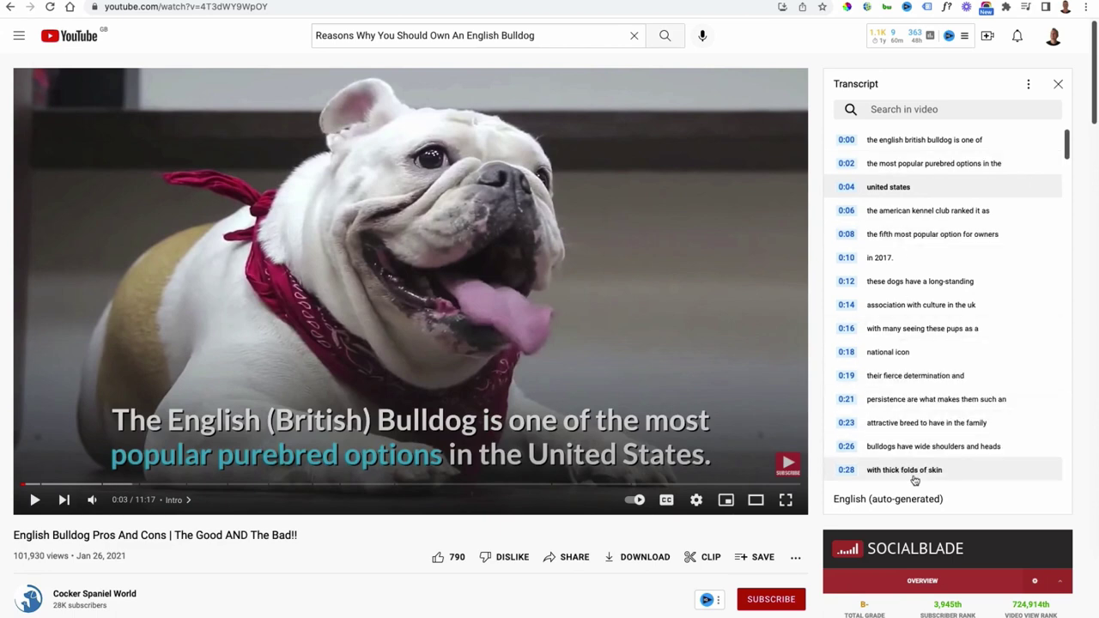
{"action": "left_click", "coordinate": [1028, 86]}
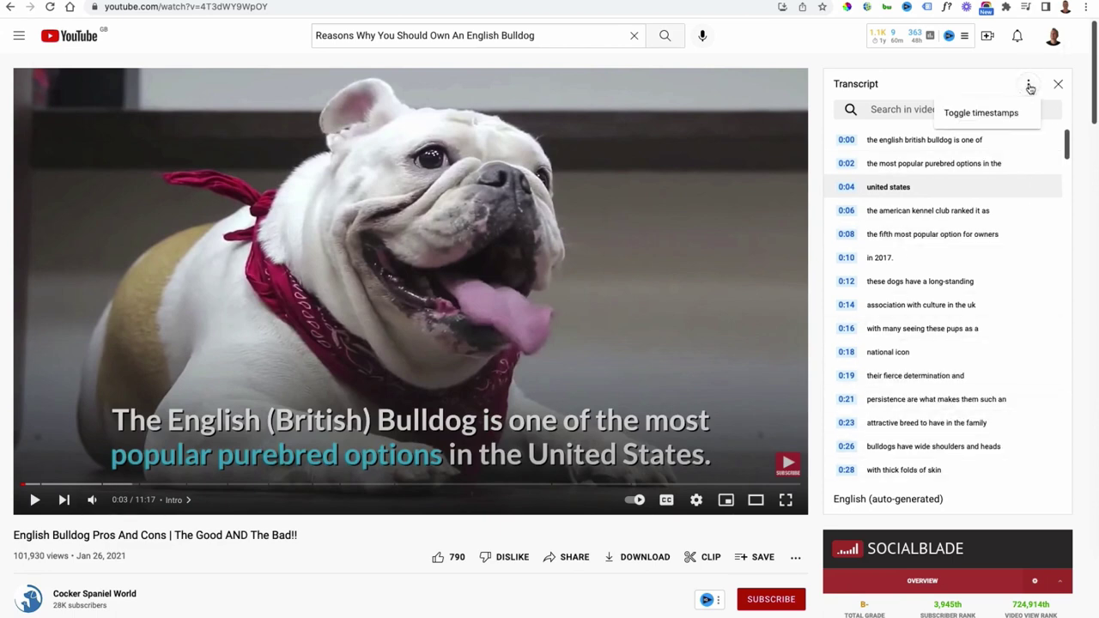
{"action": "left_click", "coordinate": [983, 113]}
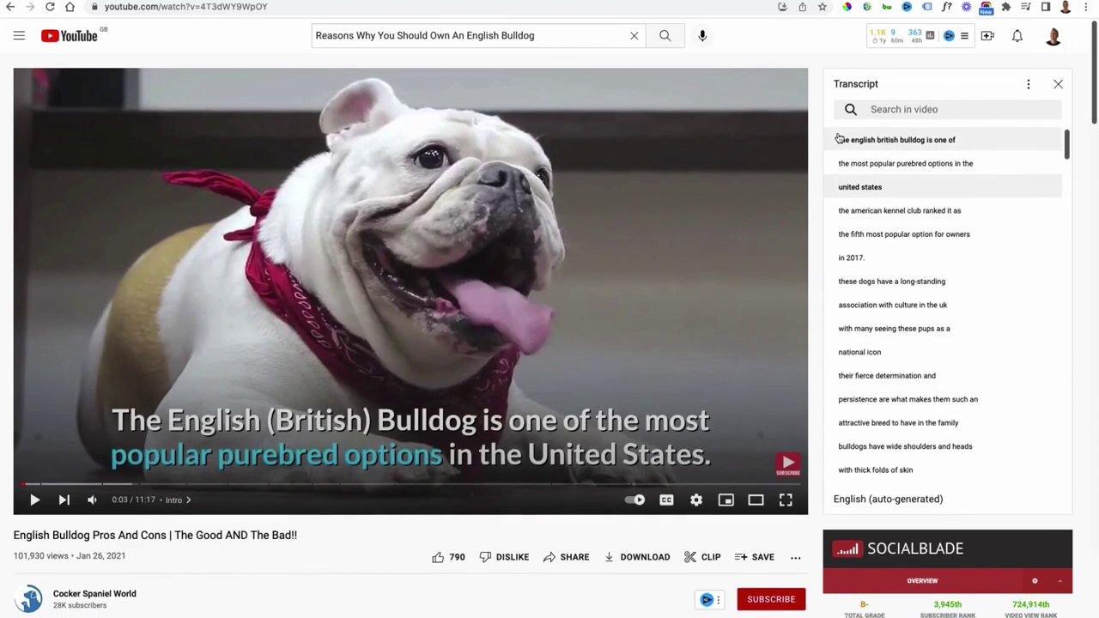
{"action": "left_click_drag", "start_coordinate": [837, 139], "coordinate": [957, 500]}
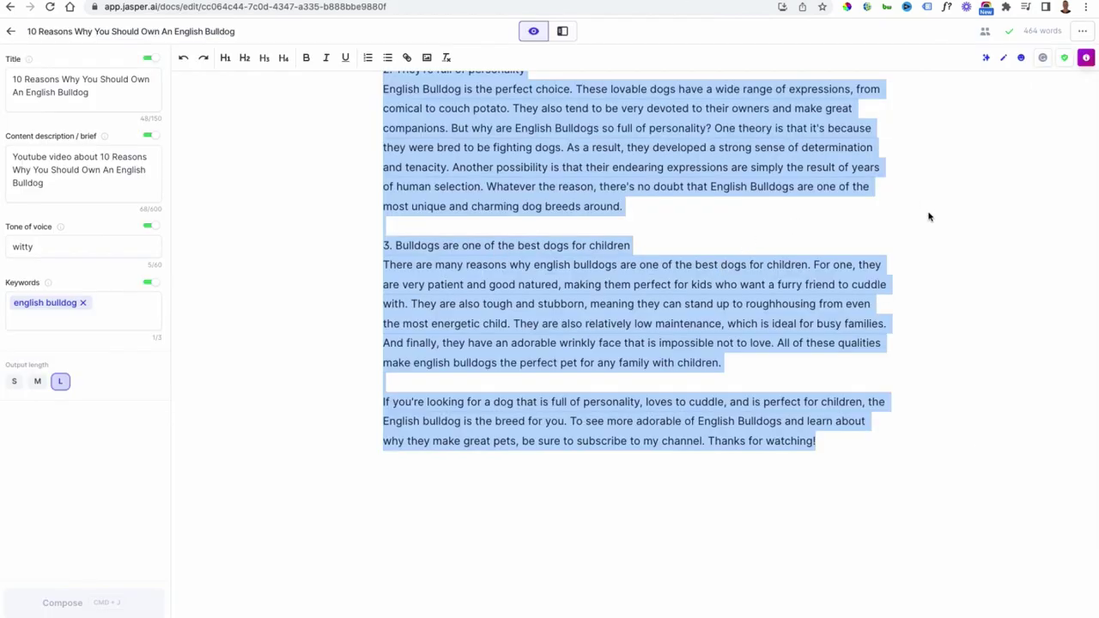
Scroll the Jasper '10 Reasons English Bulldog' draft to the top, then return to the YouTube transcript.
{"action": "scroll", "coordinate": [928, 216], "scroll_direction": "up", "scroll_amount": 5}
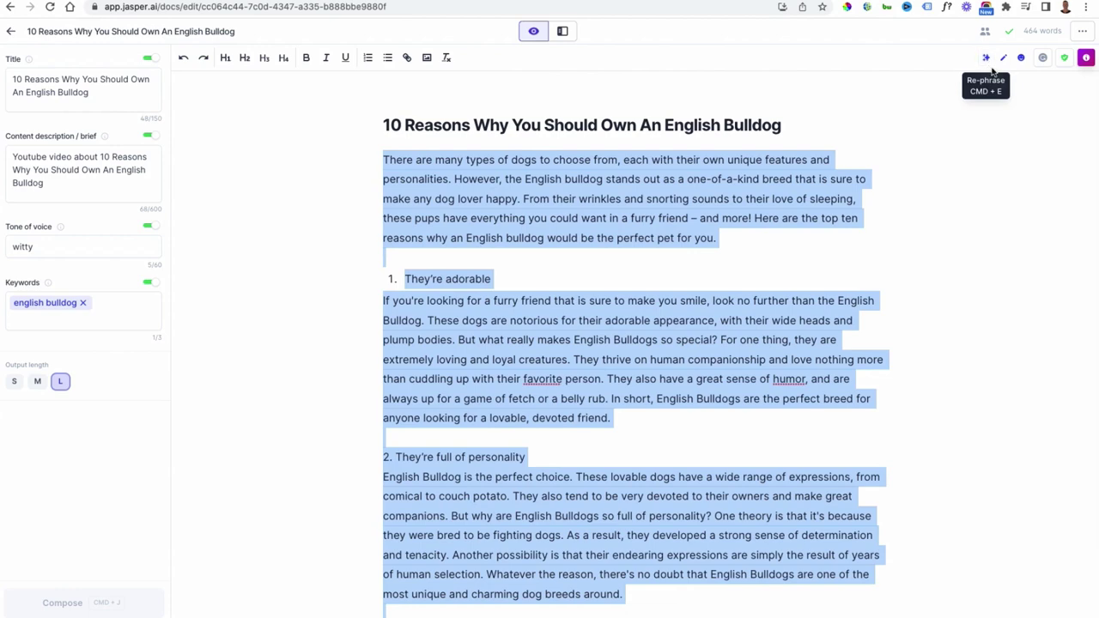
{"action": "key", "text": "ctrl+Tab"}
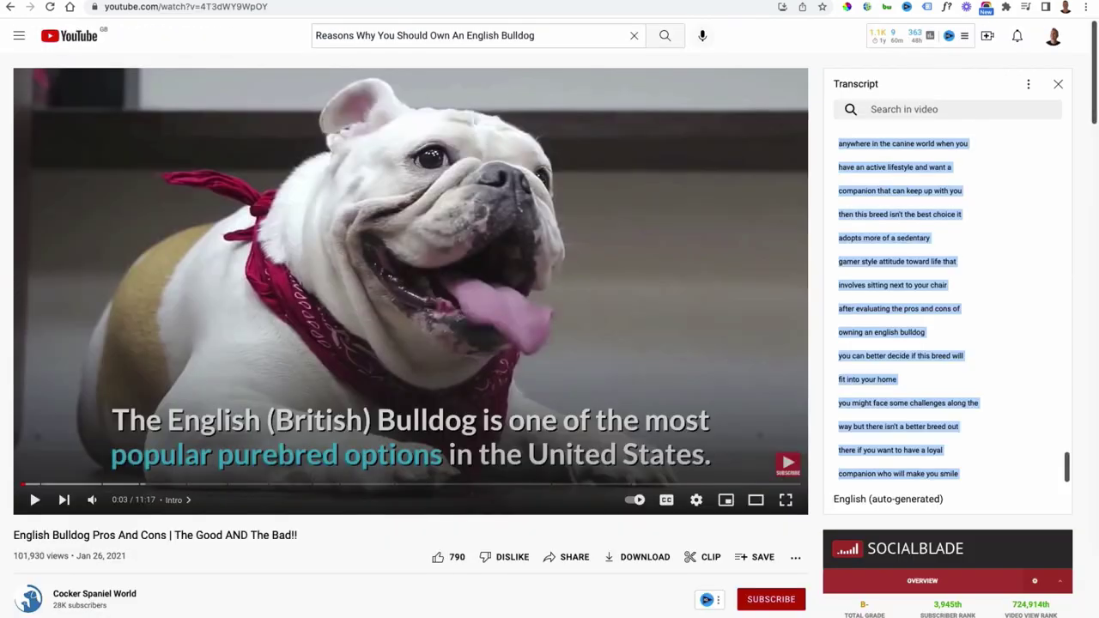